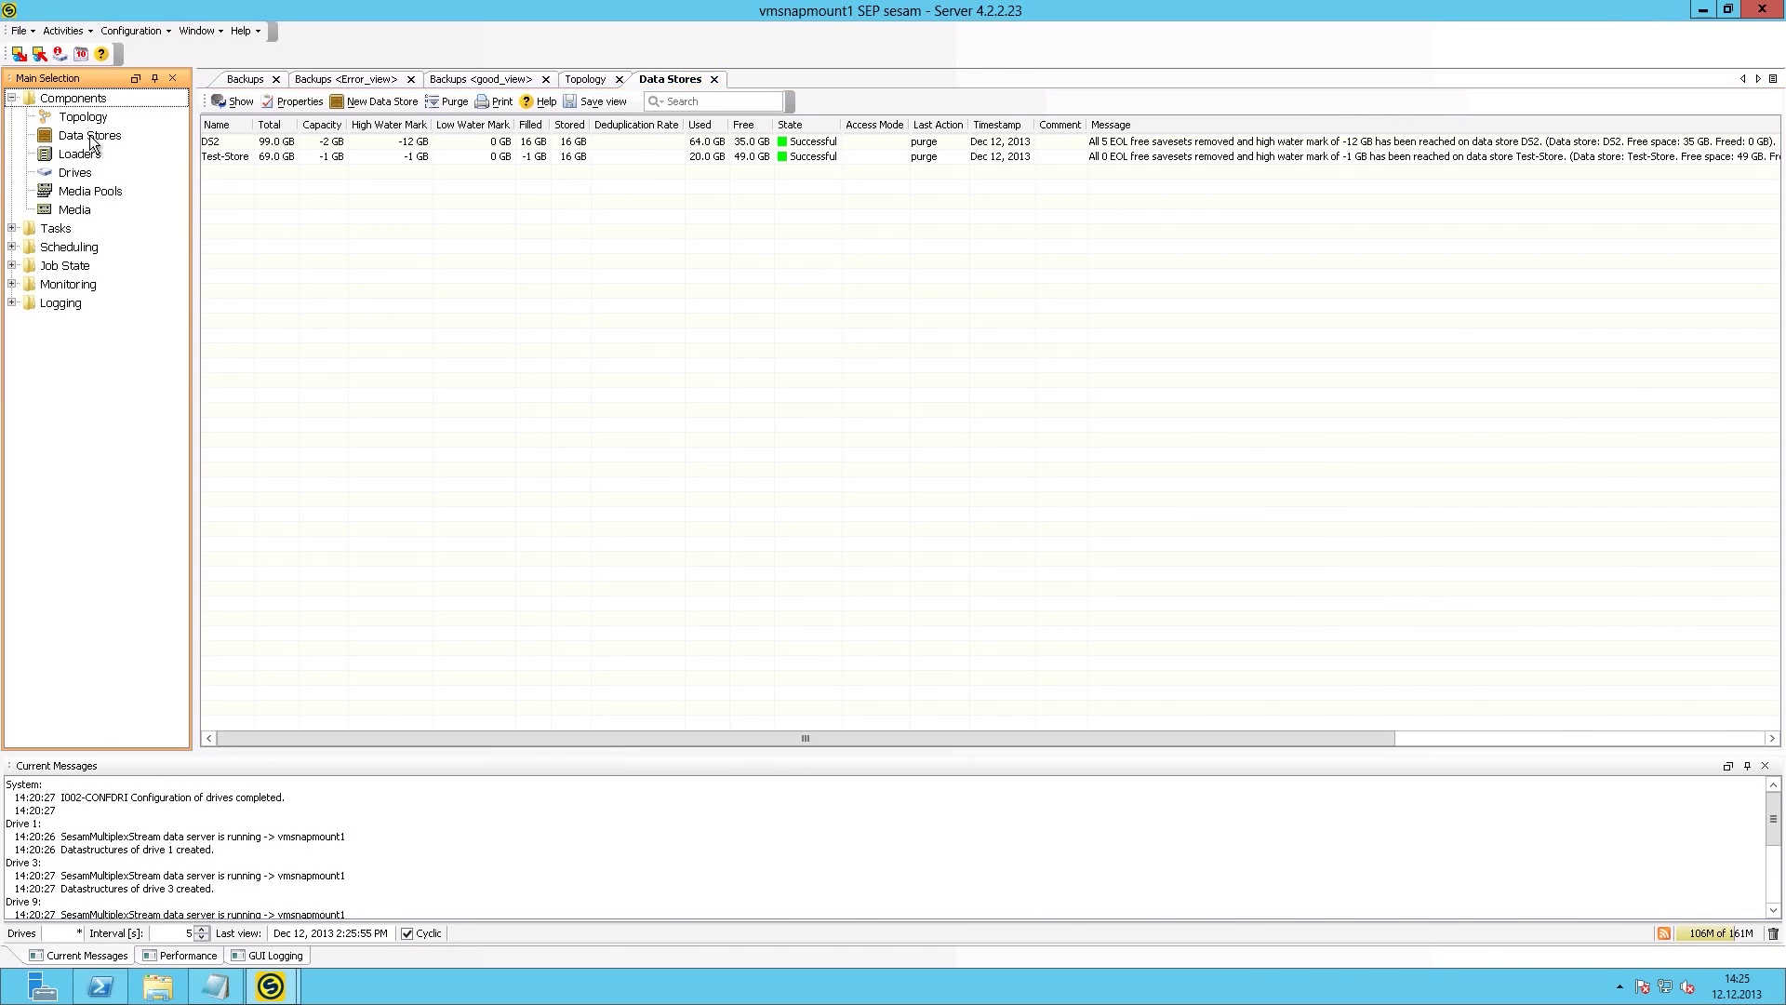
- Start a new data store named DS-local-disk-1 with store type Path
left_click(400, 125)
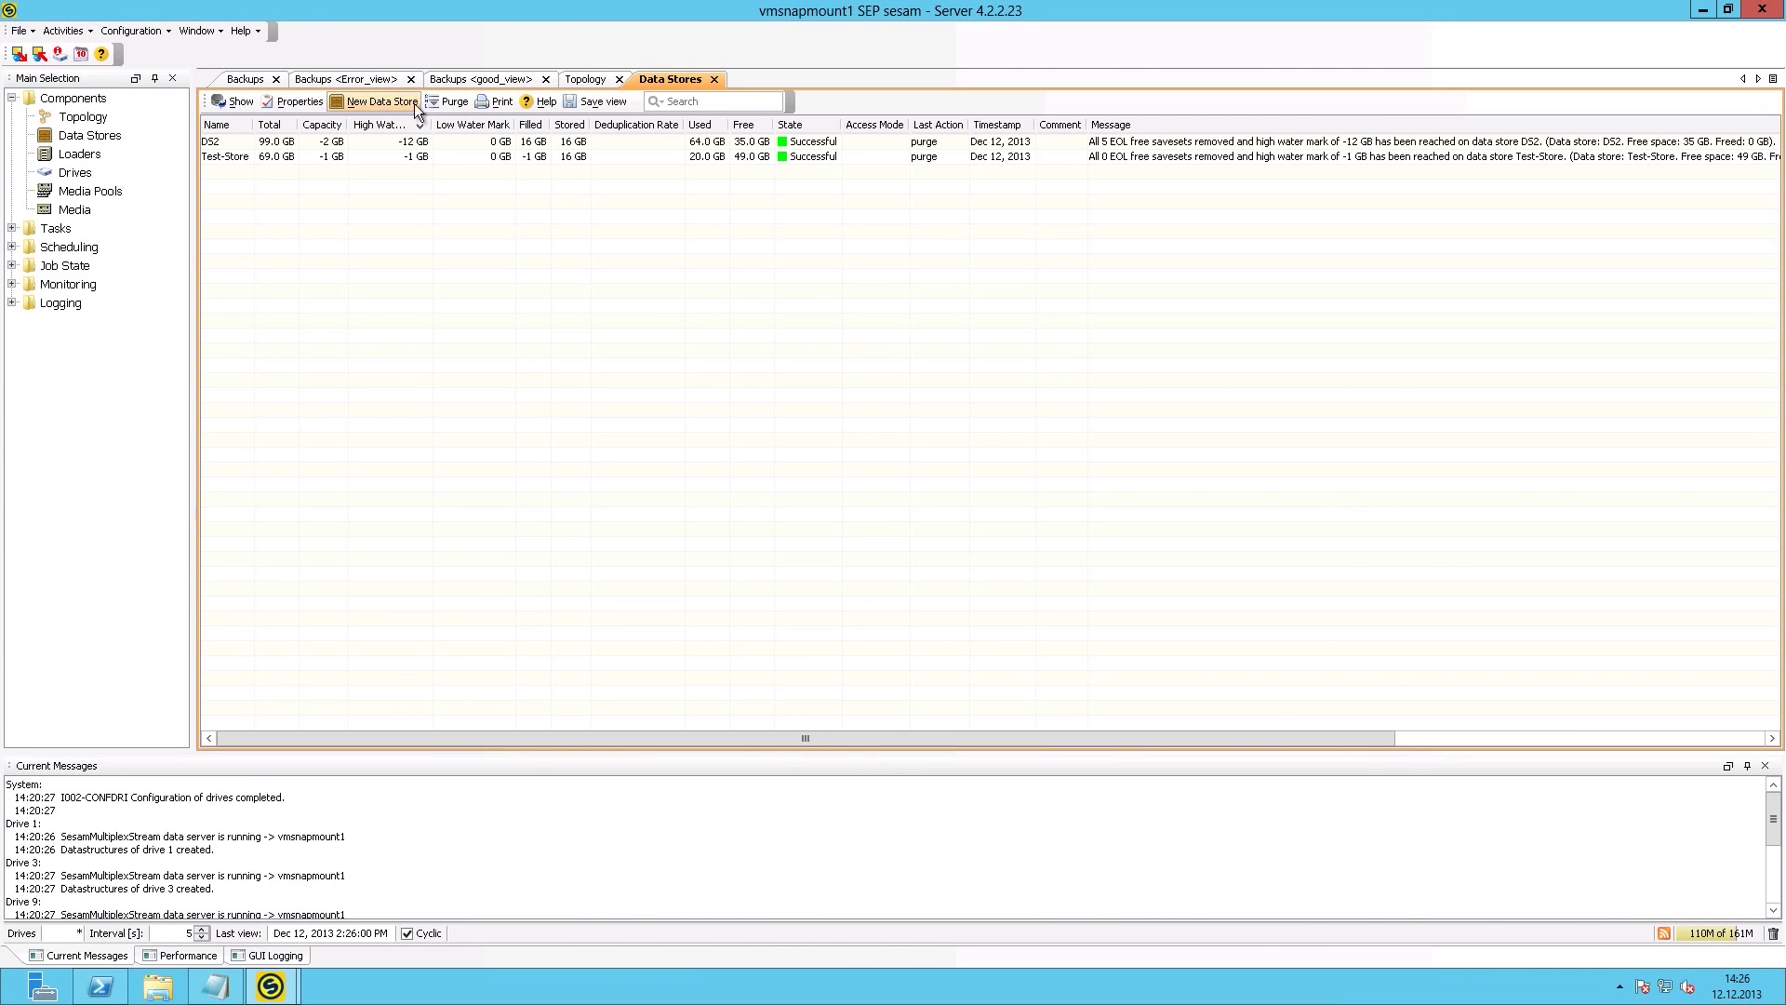
left_click(376, 102)
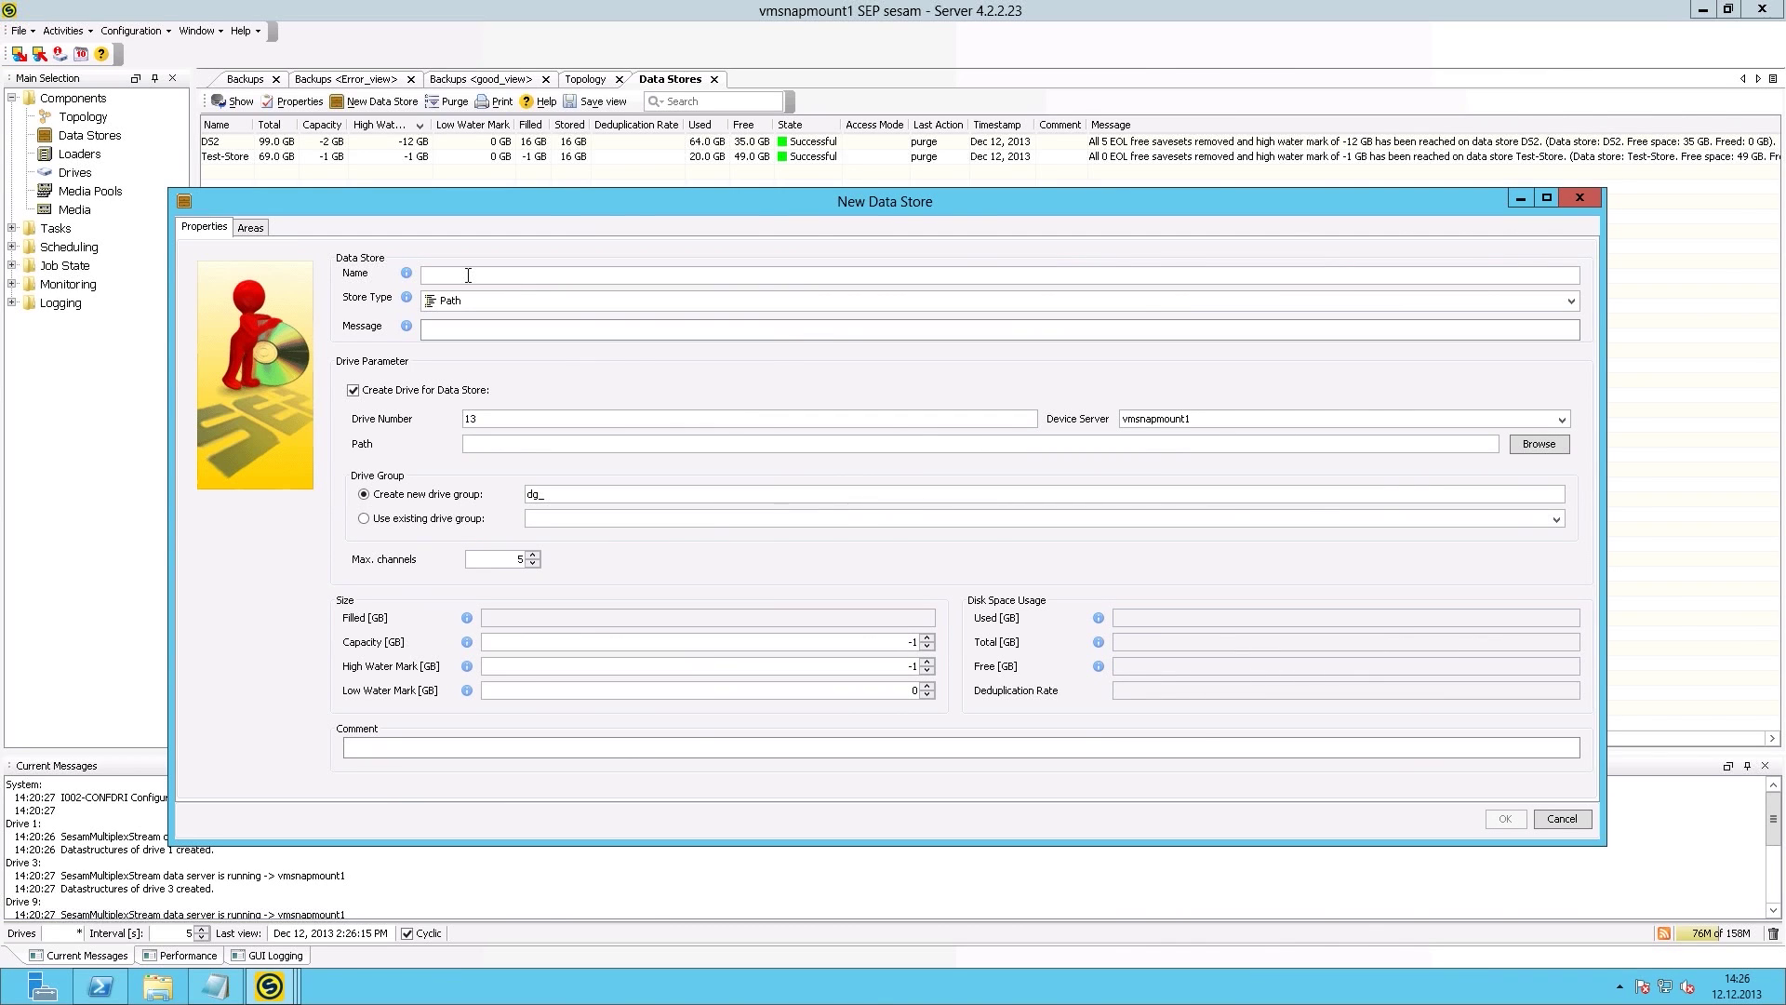
type("DS-local-disk1-1")
left_click(467, 299)
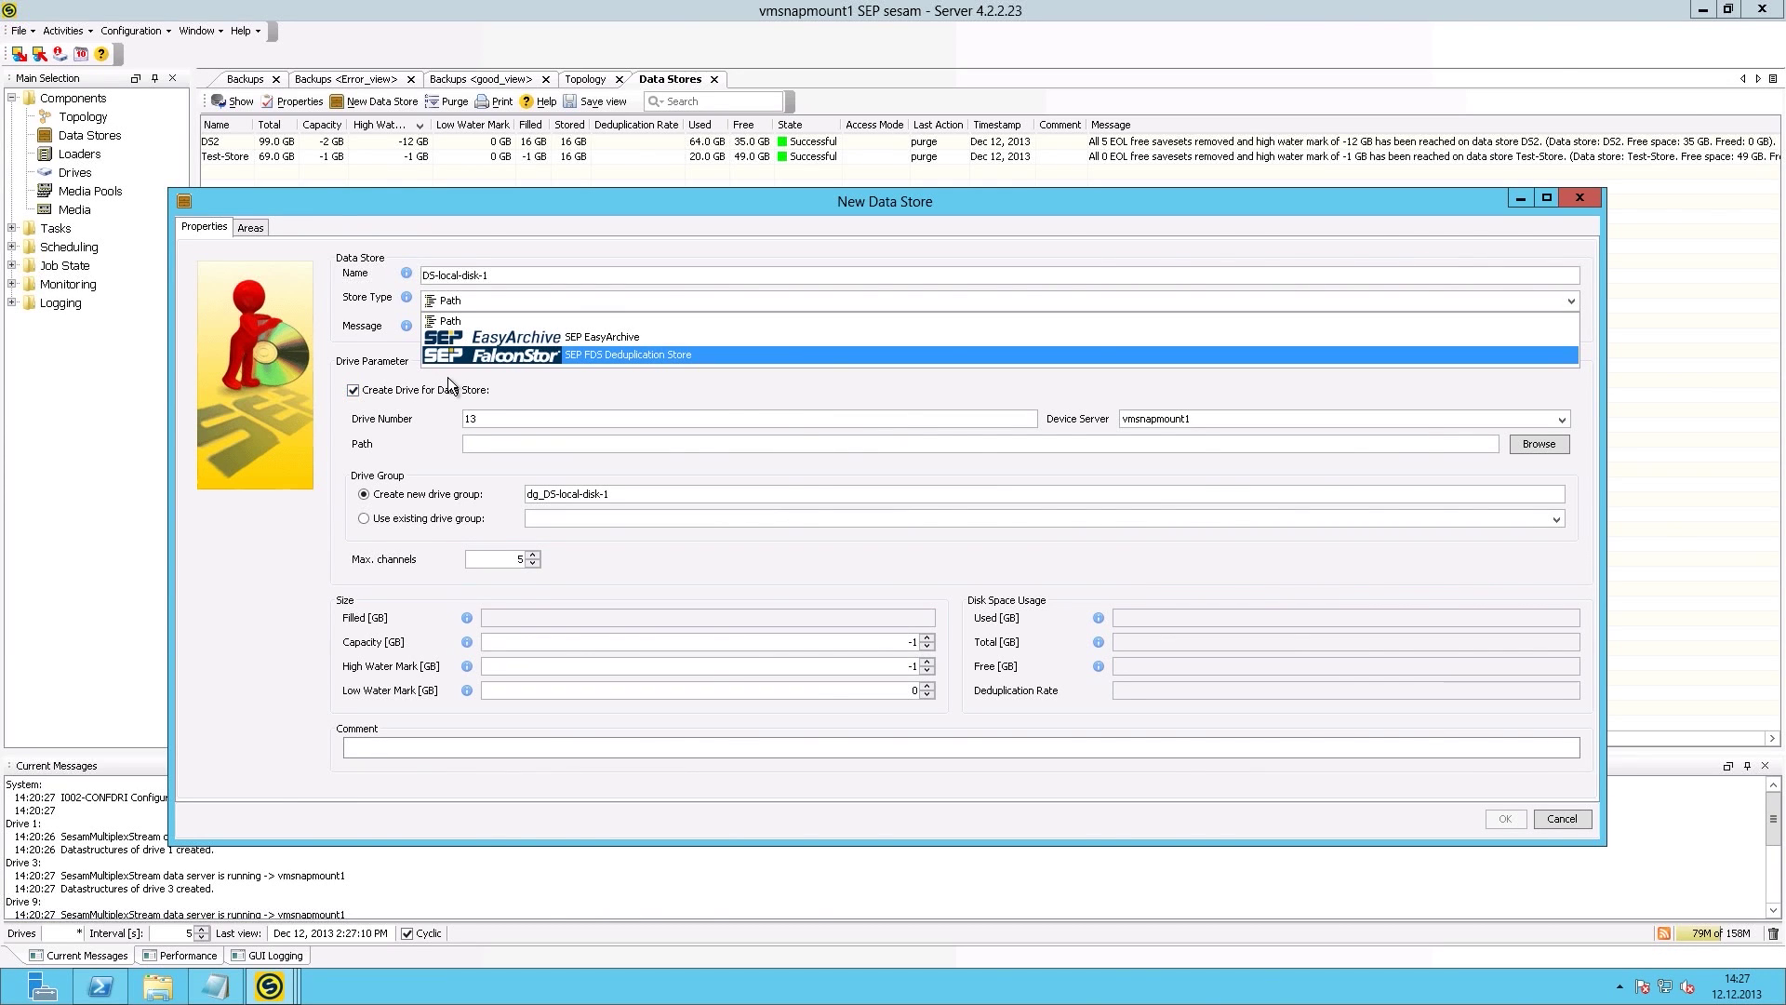
left_click(528, 317)
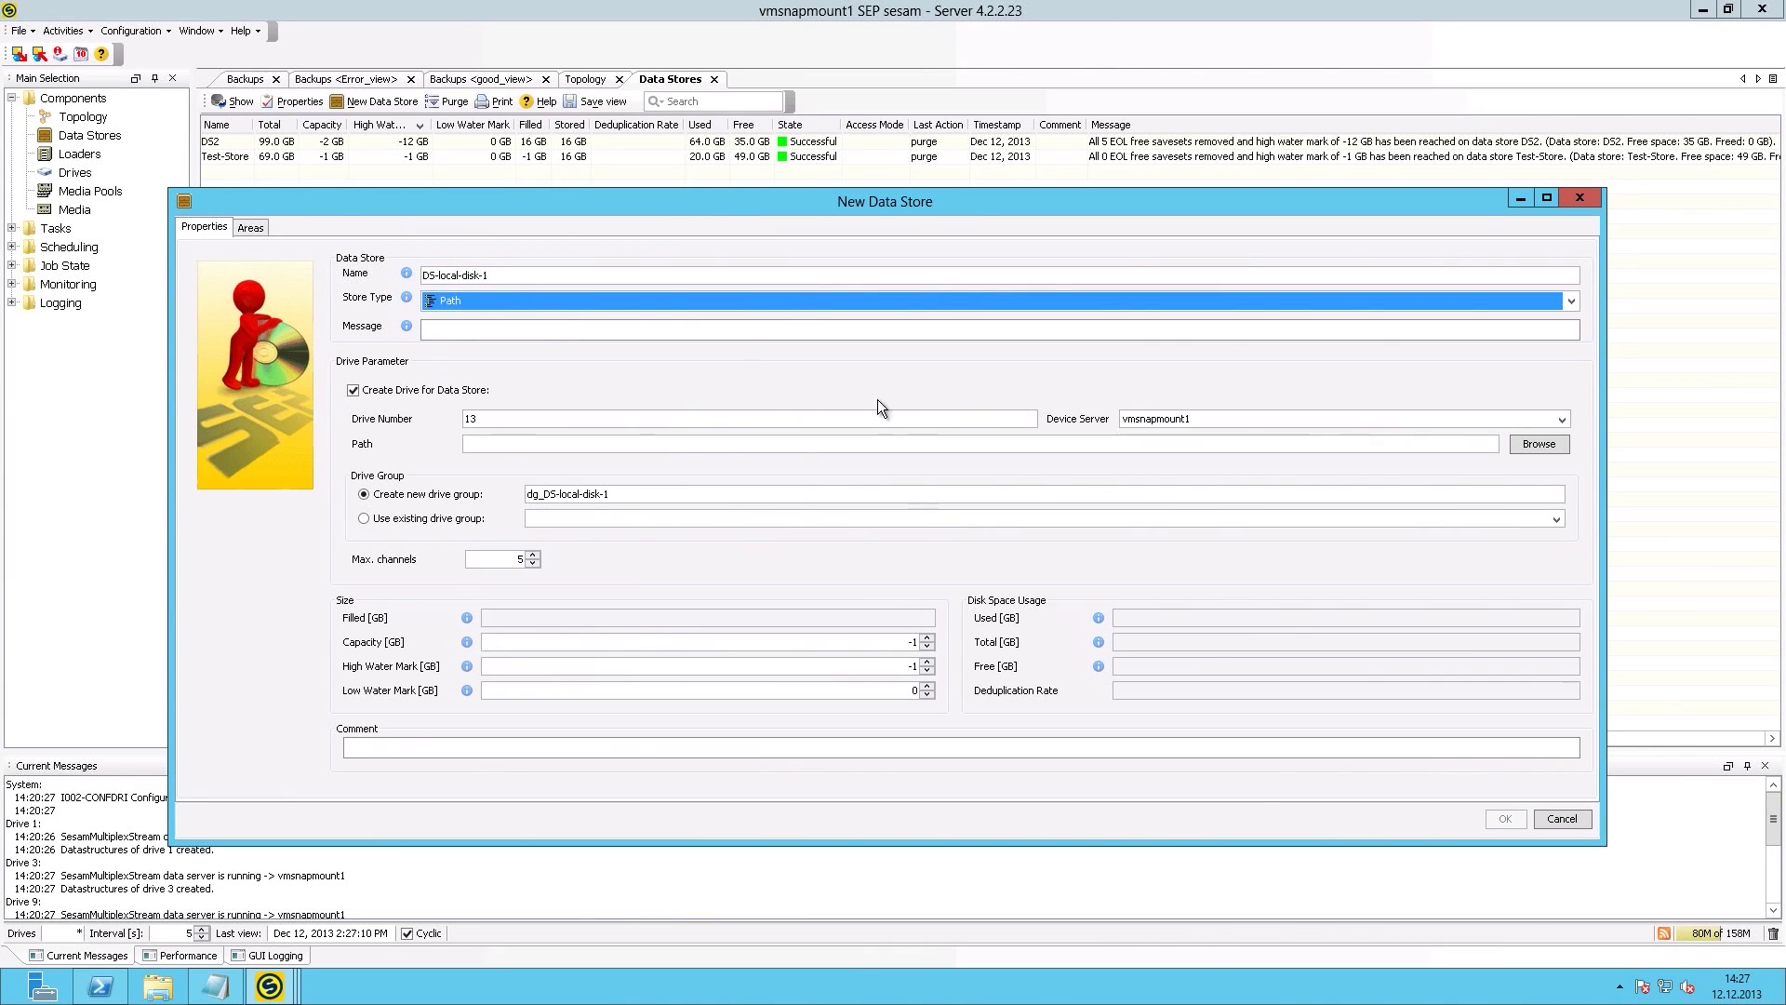
- Use vmsnapmount1 as device server, choose drive E: as the store path, and accept the recommended size values
left_click(1202, 411)
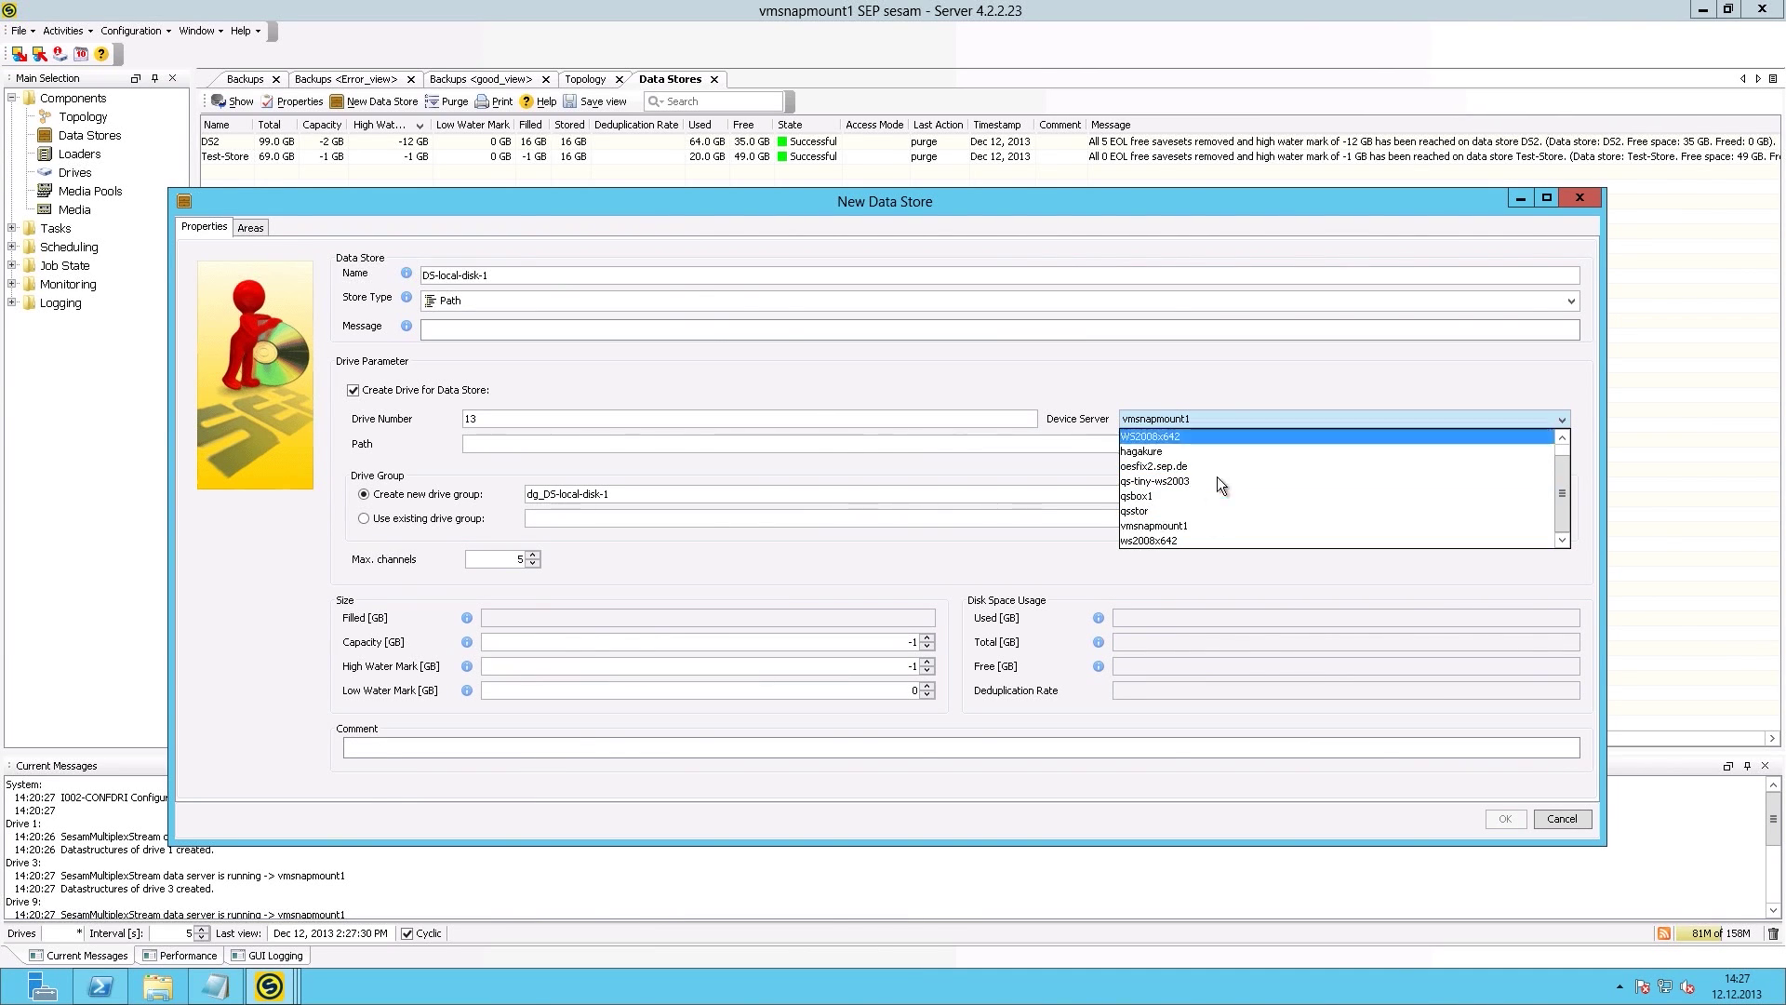
left_click(1187, 528)
left_click(1535, 444)
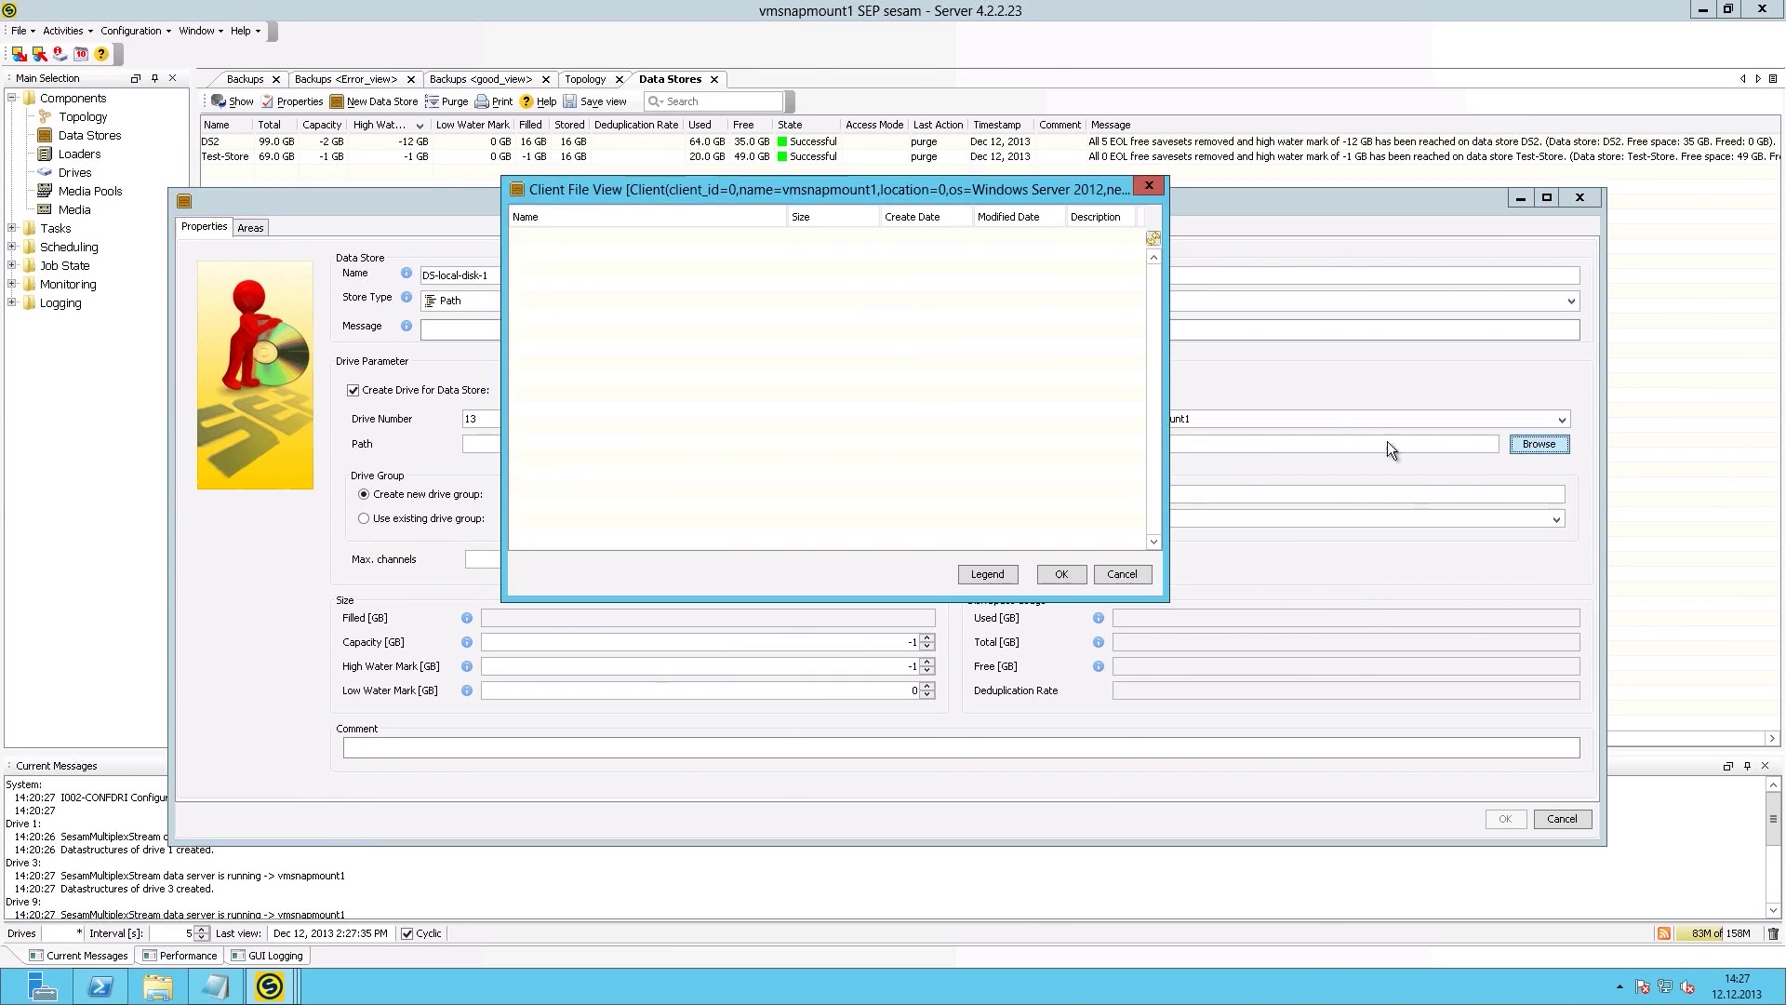
left_click(546, 300)
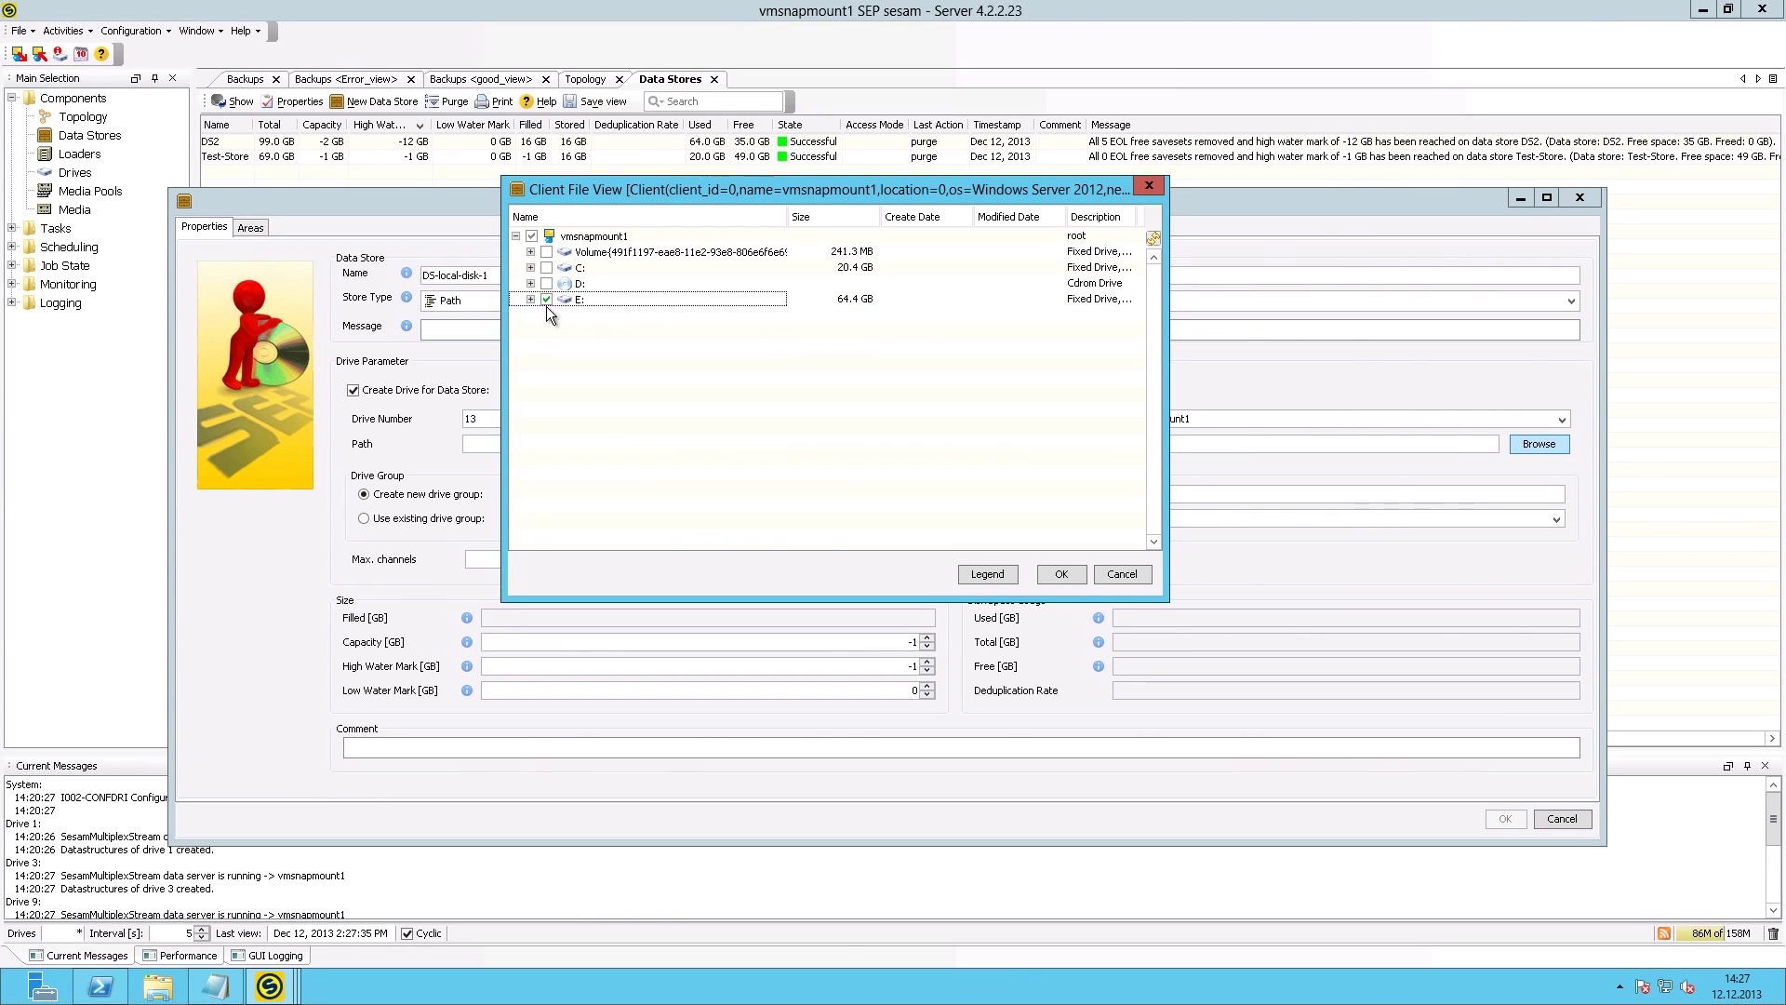
left_click(1061, 574)
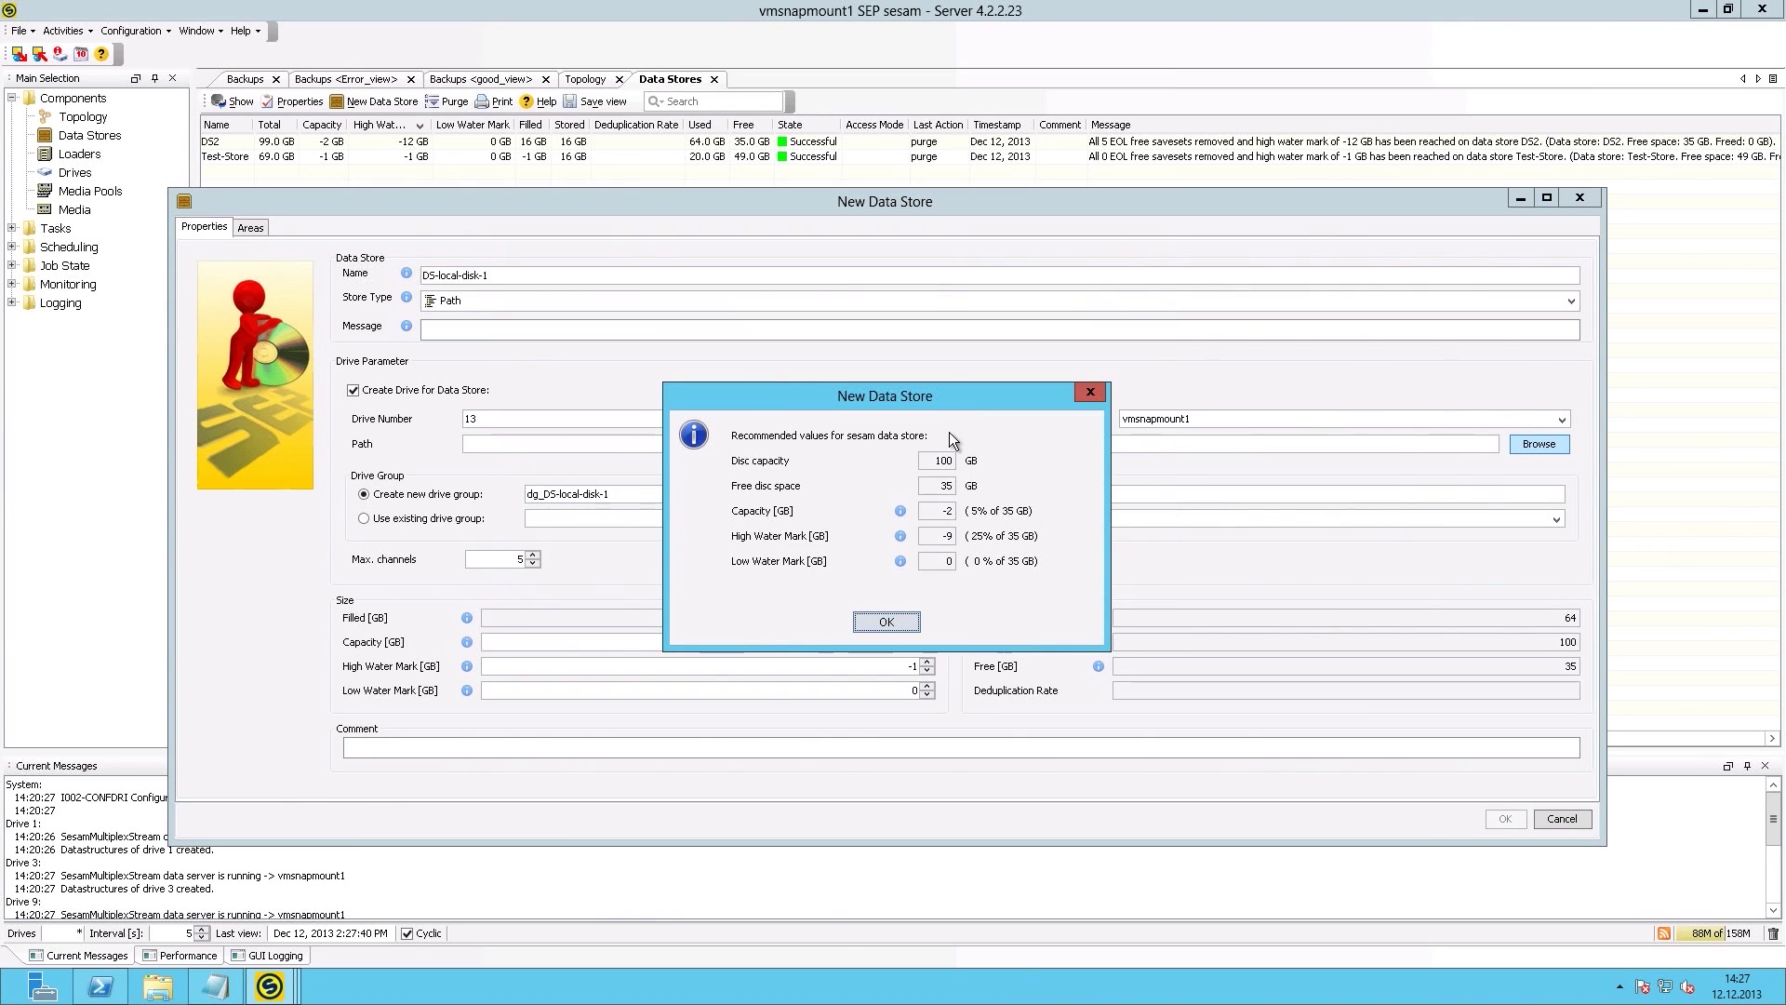
left_click_drag(935, 394, 931, 351)
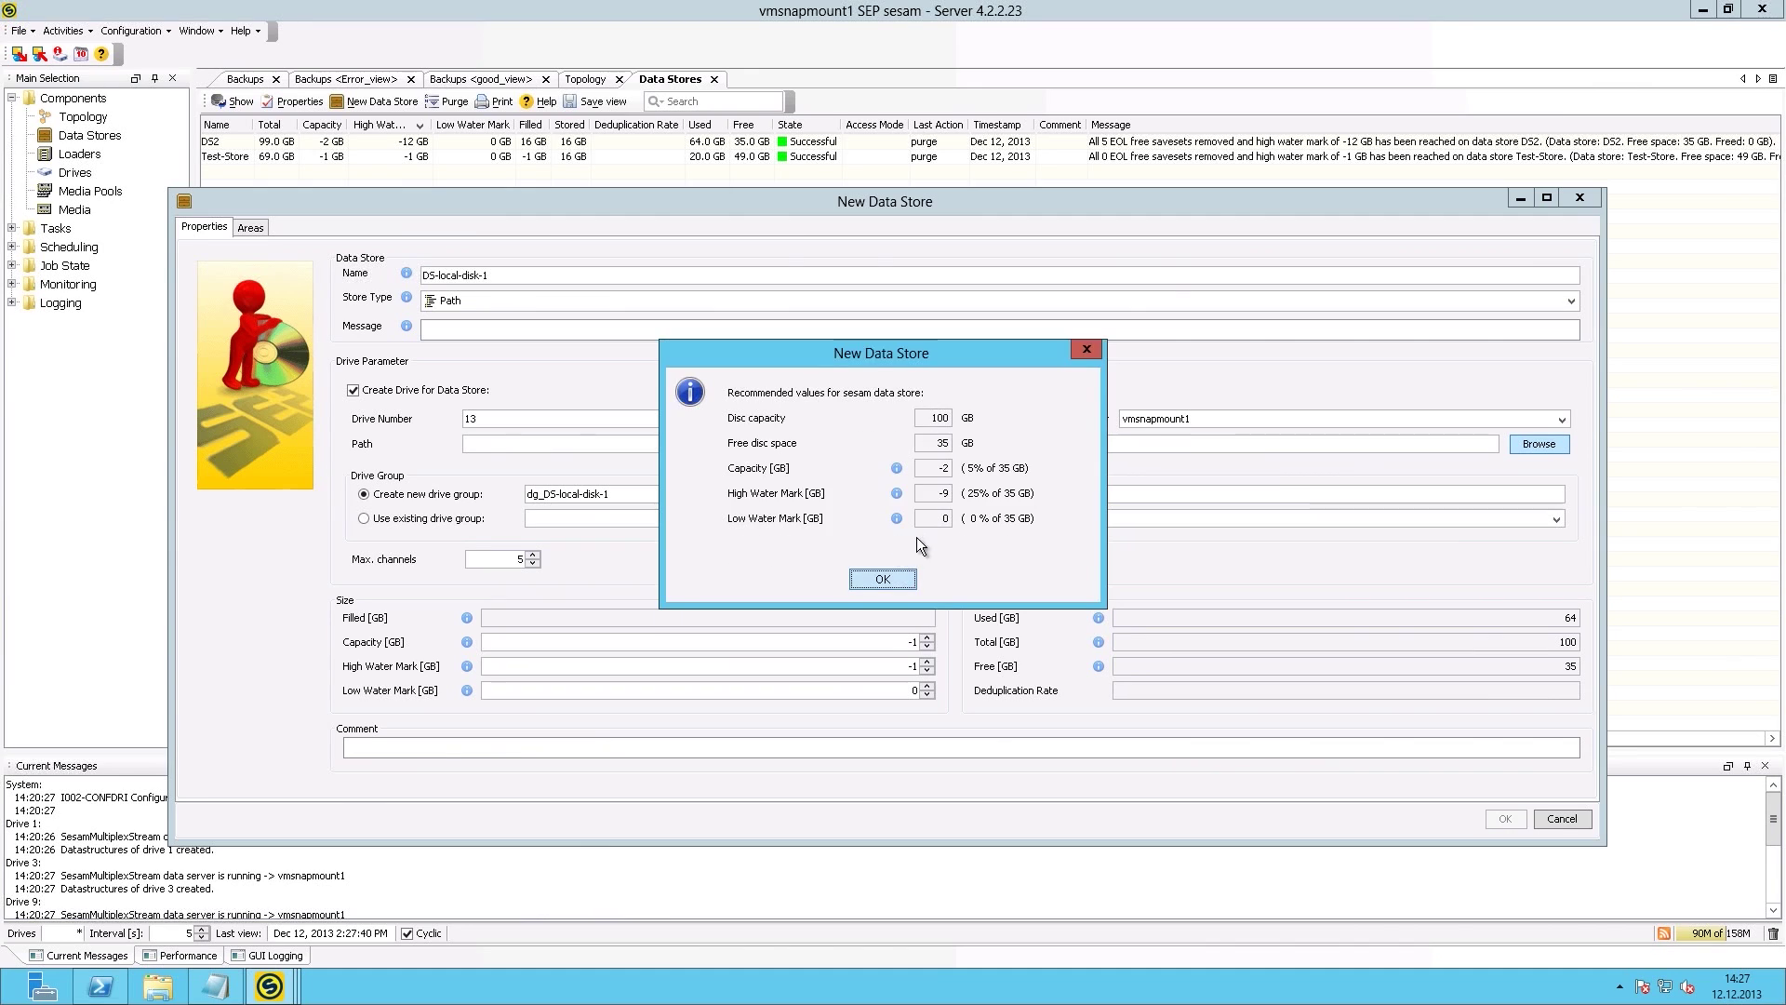
left_click(883, 579)
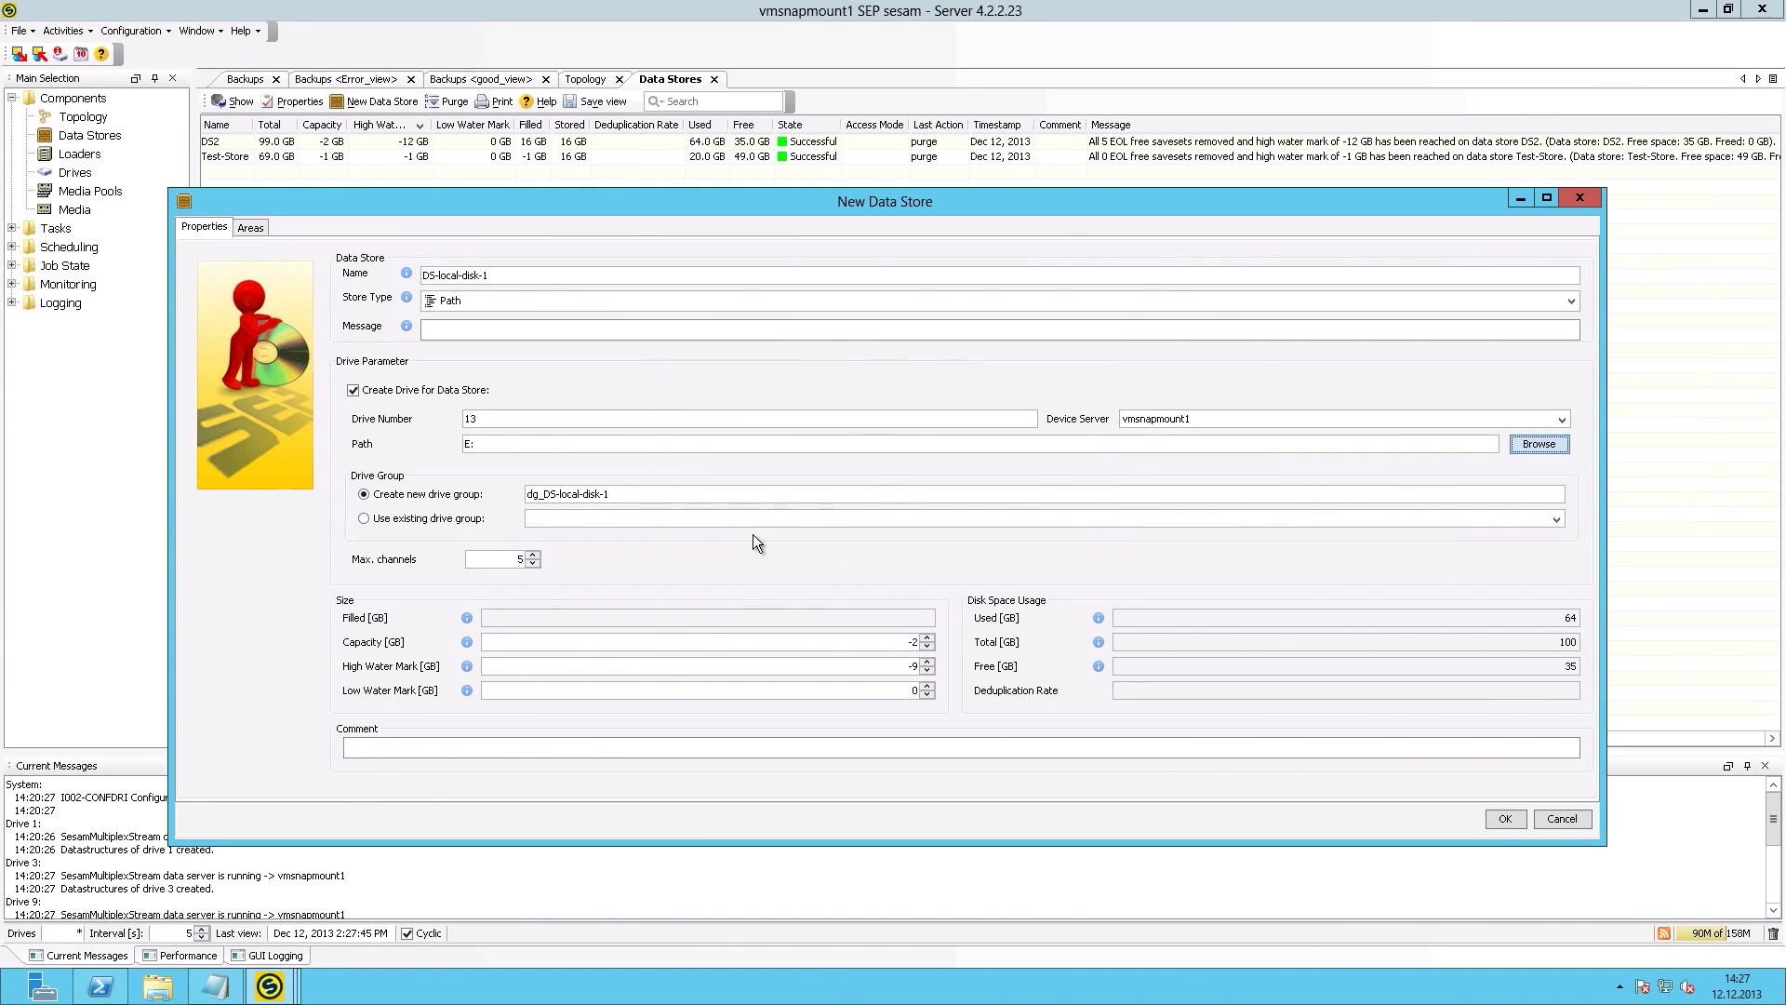
- Set the maximum channels of the new data store's drive to 25
left_click_drag(636, 493, 483, 486)
left_click(511, 559)
type("25")
double_click(521, 565)
- Examine the disk space usage and the capacity, high water mark and low water mark settings of the new data store
left_click_drag(1554, 645, 1604, 643)
left_click(889, 644)
left_click(897, 670)
left_click(911, 692)
left_click(895, 642)
left_click_drag(906, 644, 943, 662)
key("shift+Tab")
key("Tab")
left_click(909, 694)
- Set the high water mark to -500,000 GB and the low water mark to -1,000,000 GB, and create the data store
left_click_drag(902, 666, 923, 667)
type("-15")
key("ctrl+a")
type("-")
key("Tab")
type("-10000")
left_click(1498, 819)
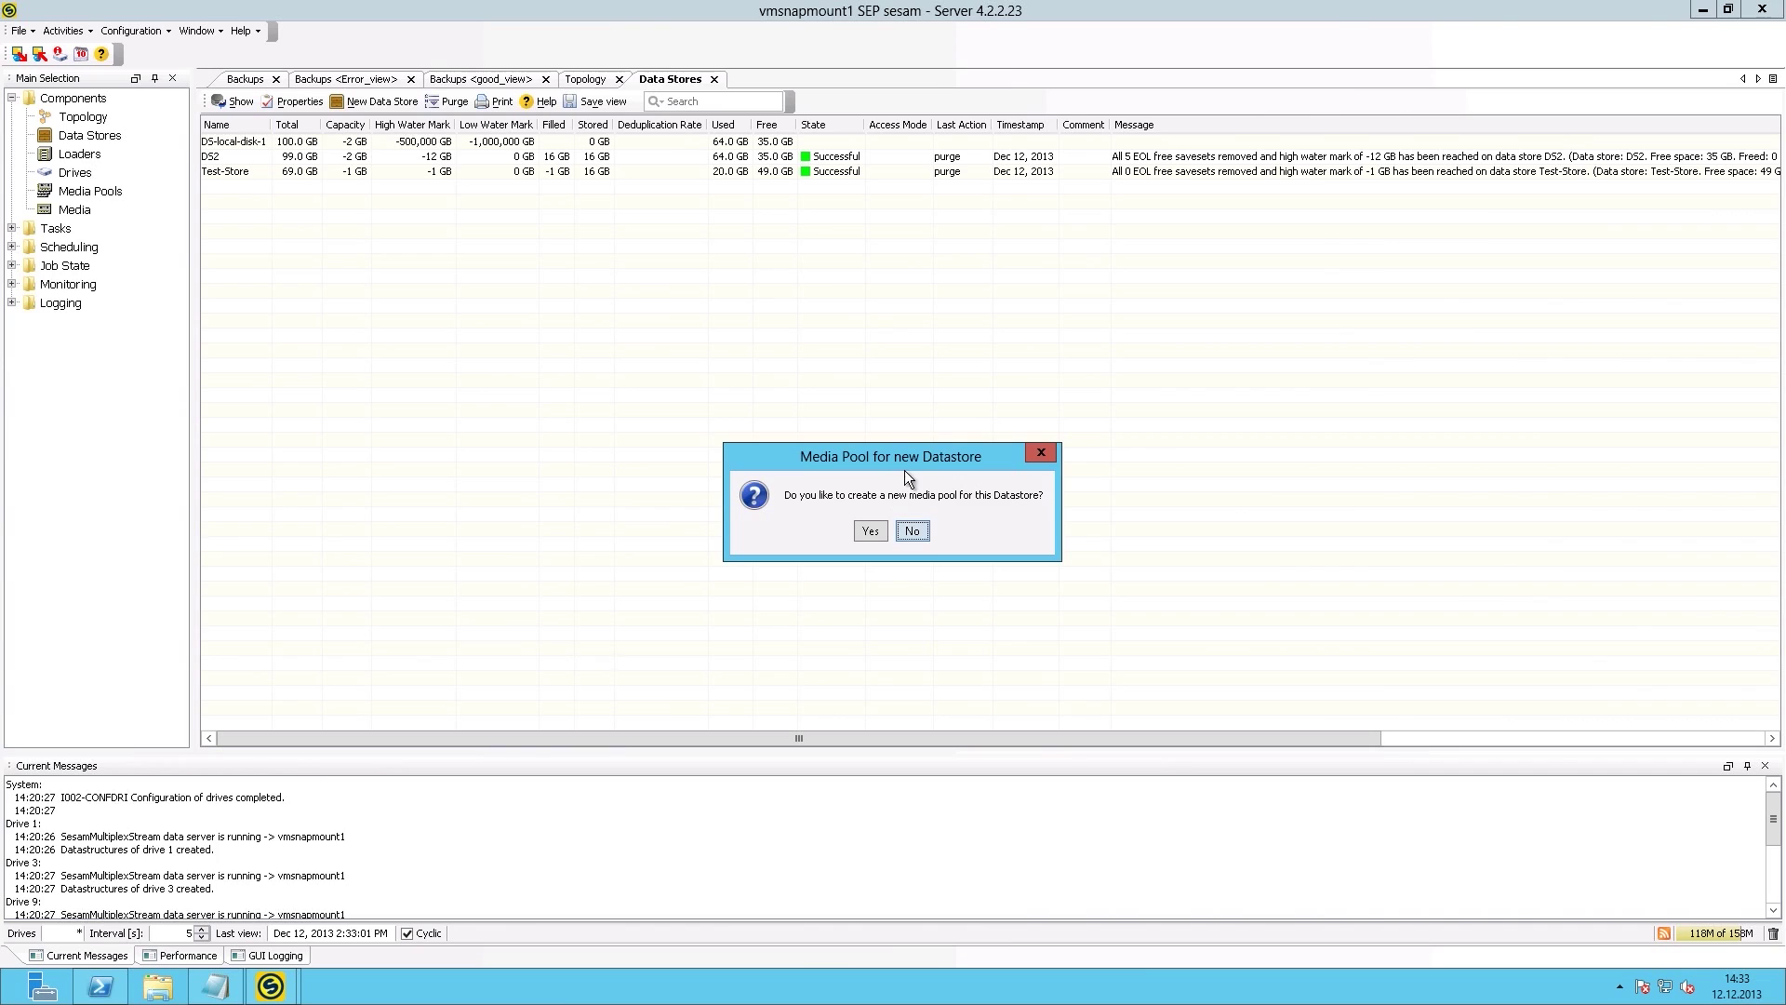
- Agree to create a new media pool for the new data store
left_click_drag(904, 463, 897, 441)
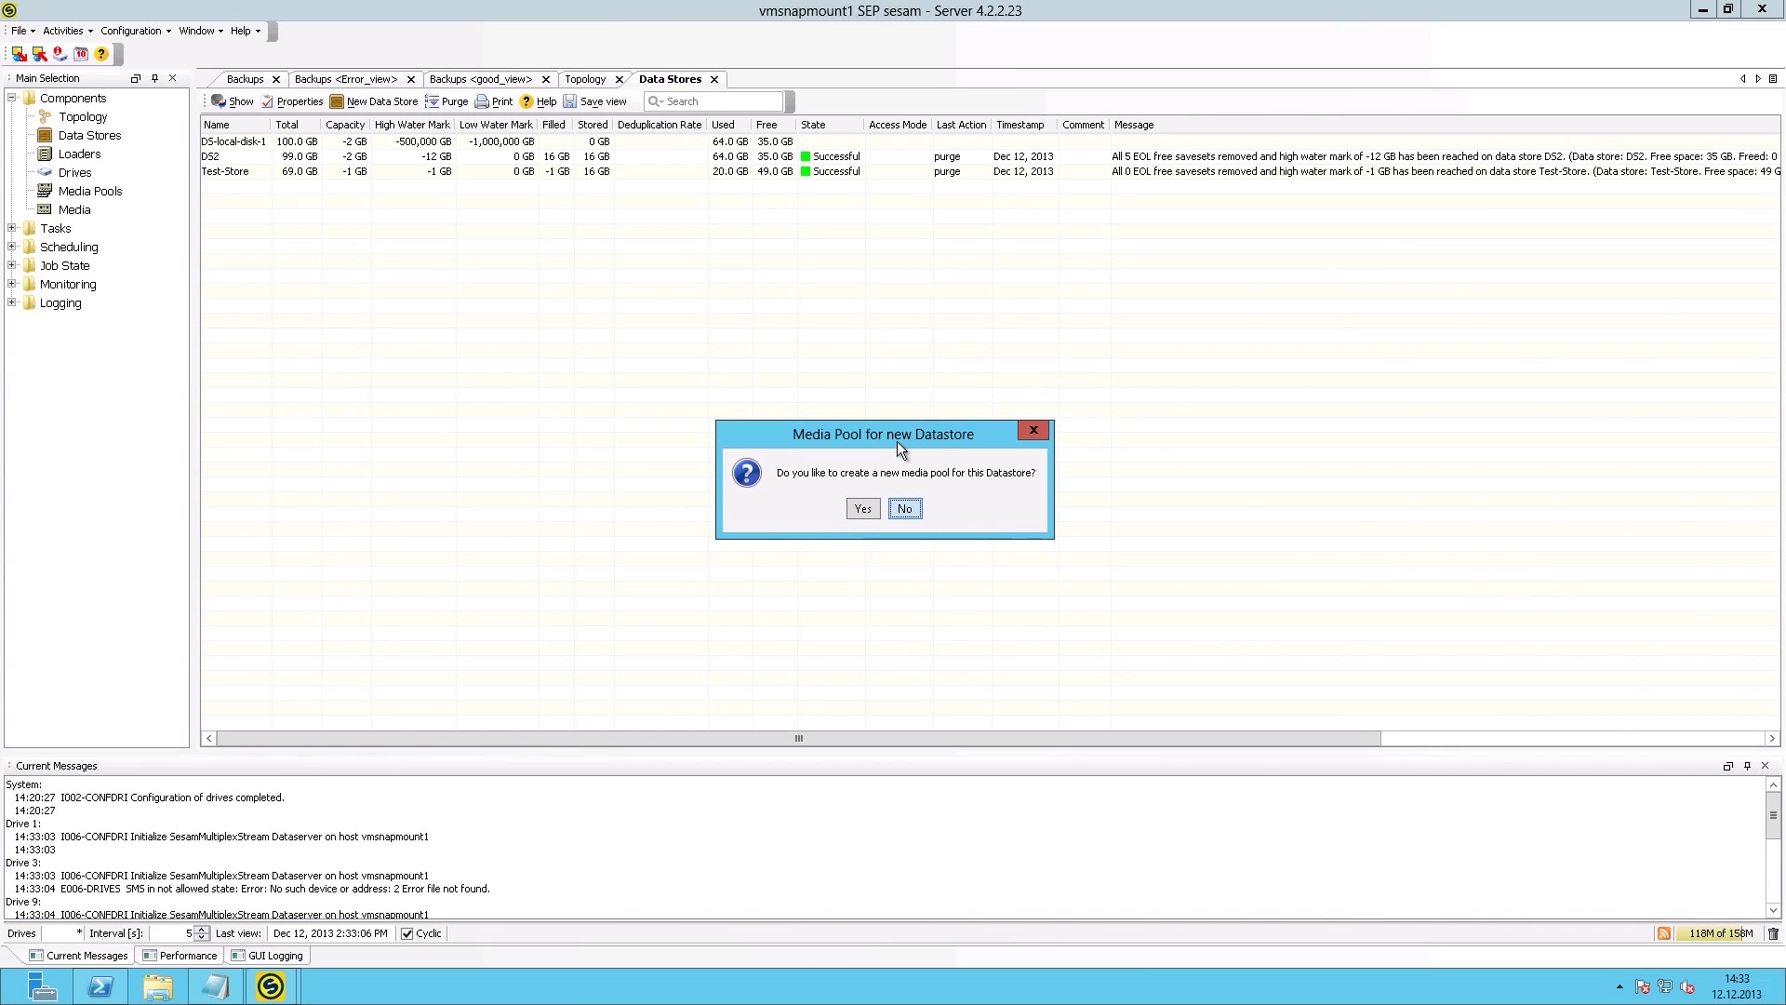
left_click(862, 509)
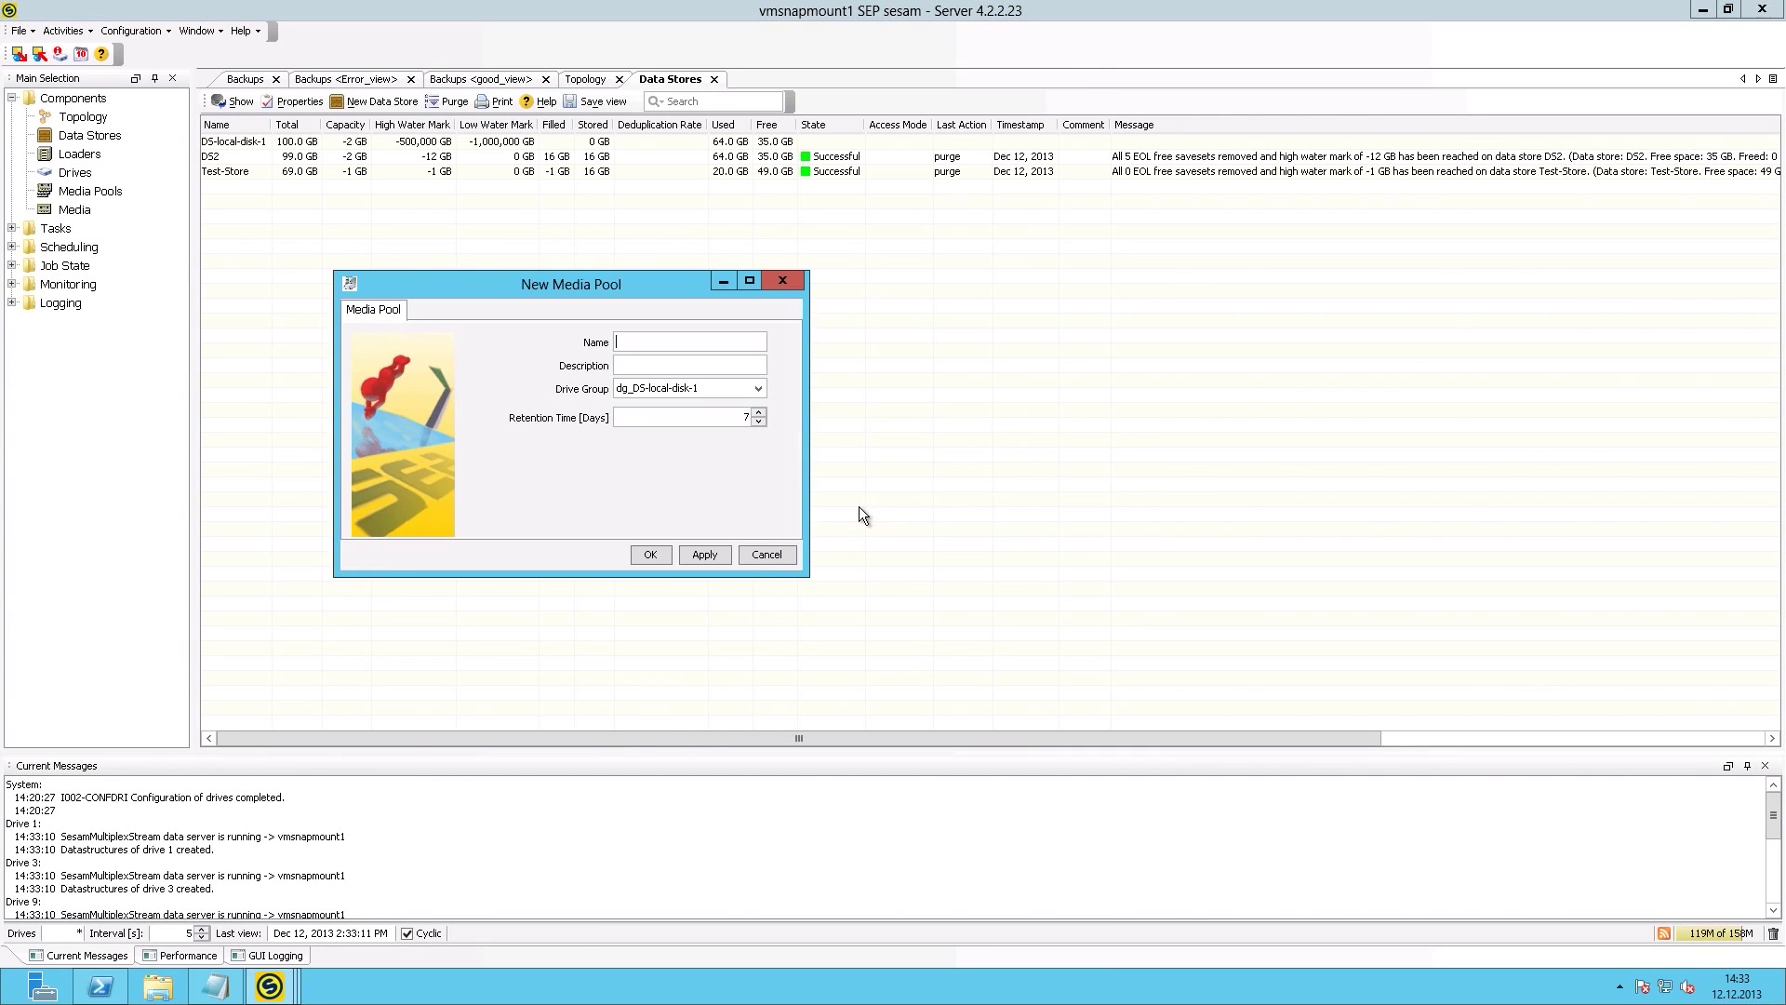
left_click_drag(662, 294, 777, 310)
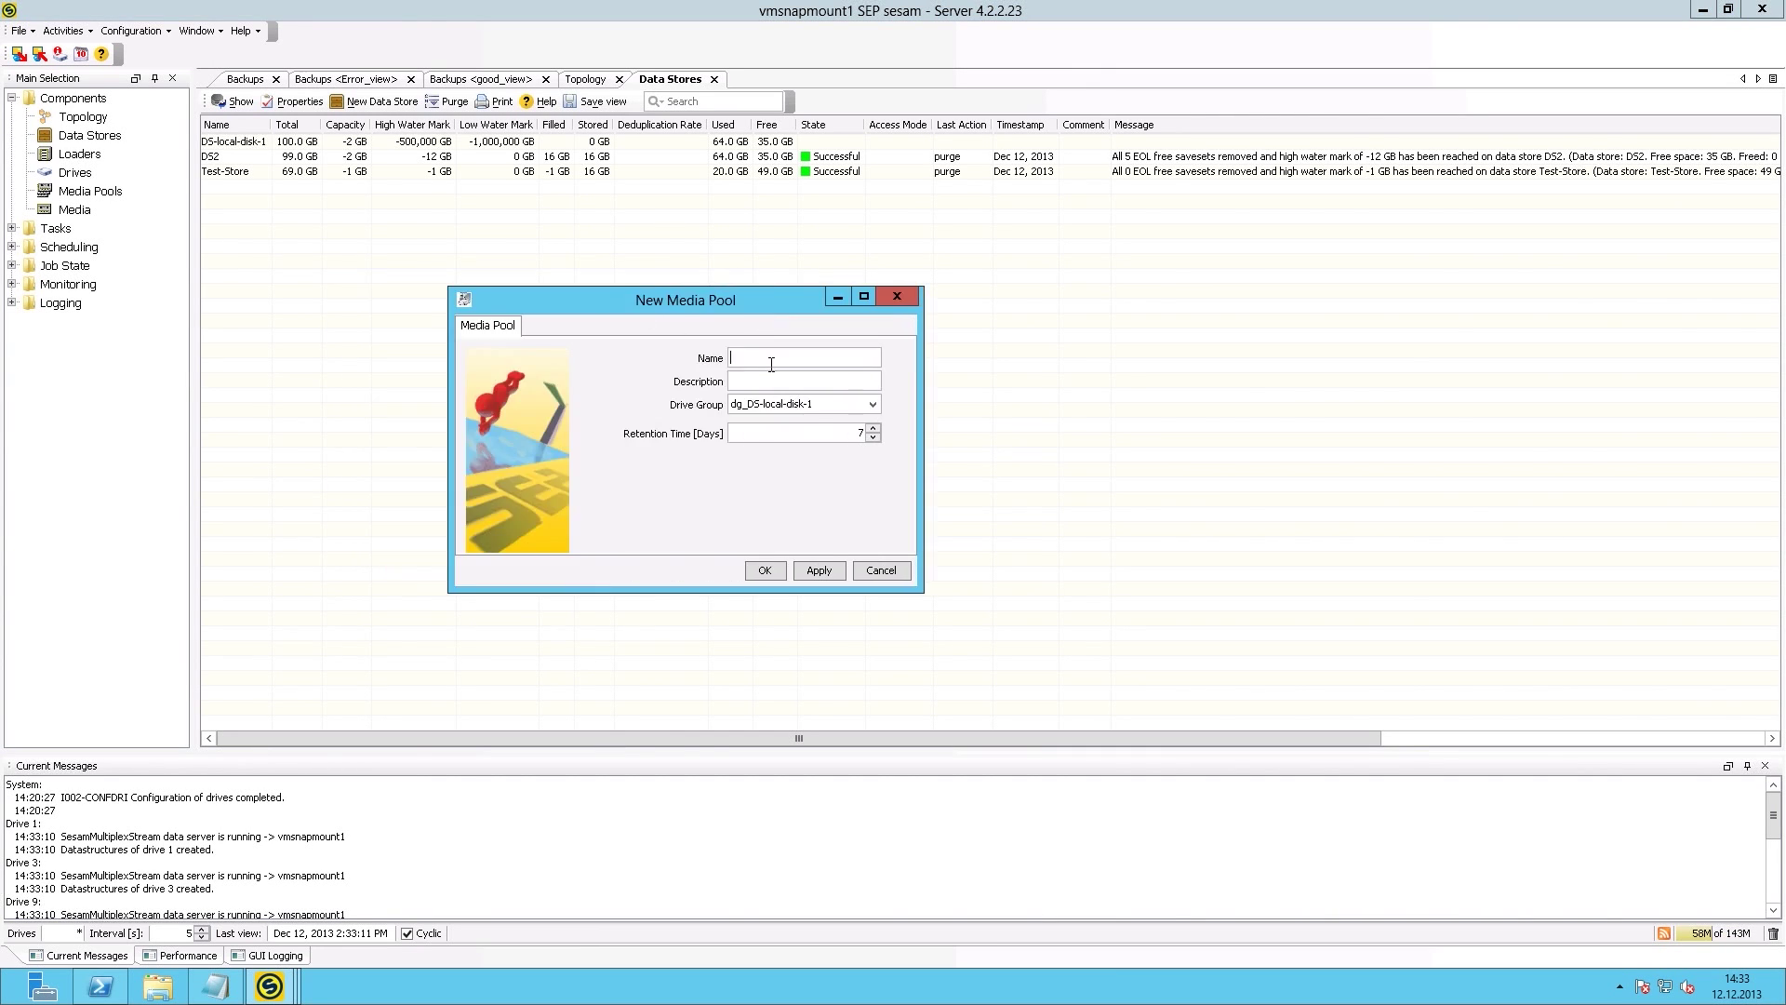
type("DiskPool1")
key("BackSpace")
key("BackSpace")
key("BackSpace")
key("BackSpace")
key("BackSpace")
key("BackSpace")
key("BackSpace")
key("BackSpace")
- Name the media pool WeeklyDisk, set its retention time to 6 days, and create it
type("WeeklyDisk")
left_click(874, 429)
left_click(771, 575)
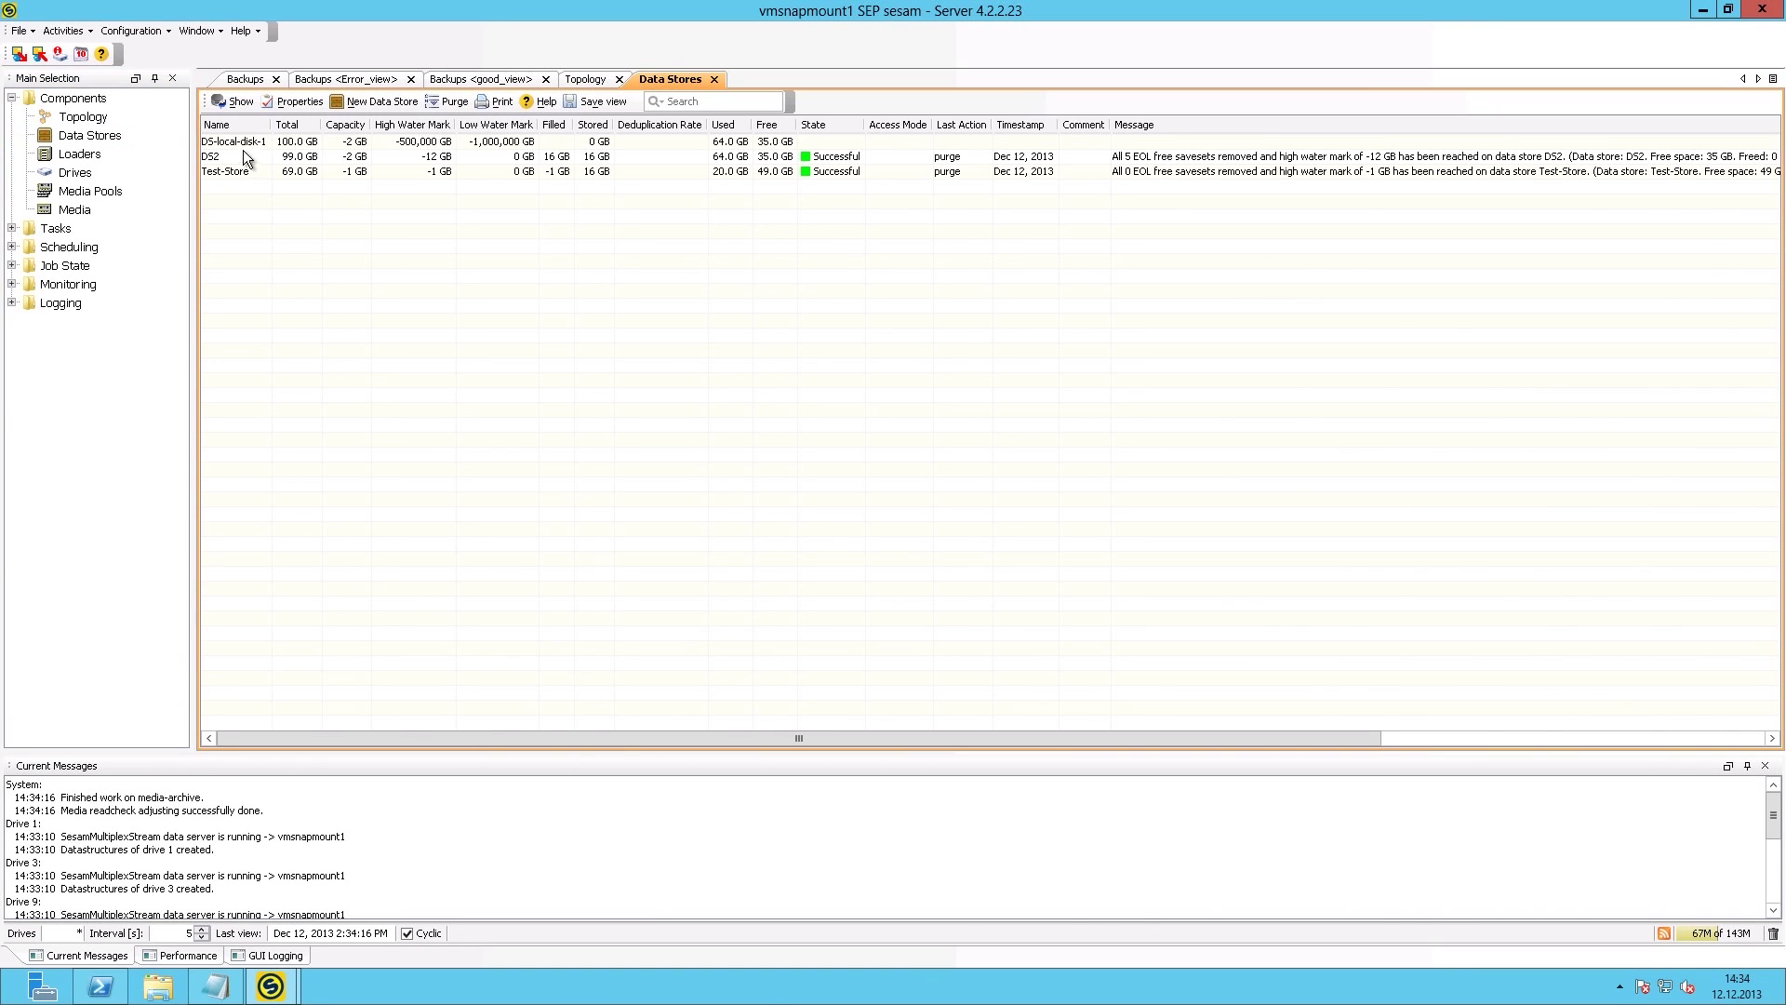
- Add a media pool named MonthlyDisk with a 28-day retention time to DS-local-disk-1 and leave the data store's properties
left_click(248, 141)
double_click(249, 144)
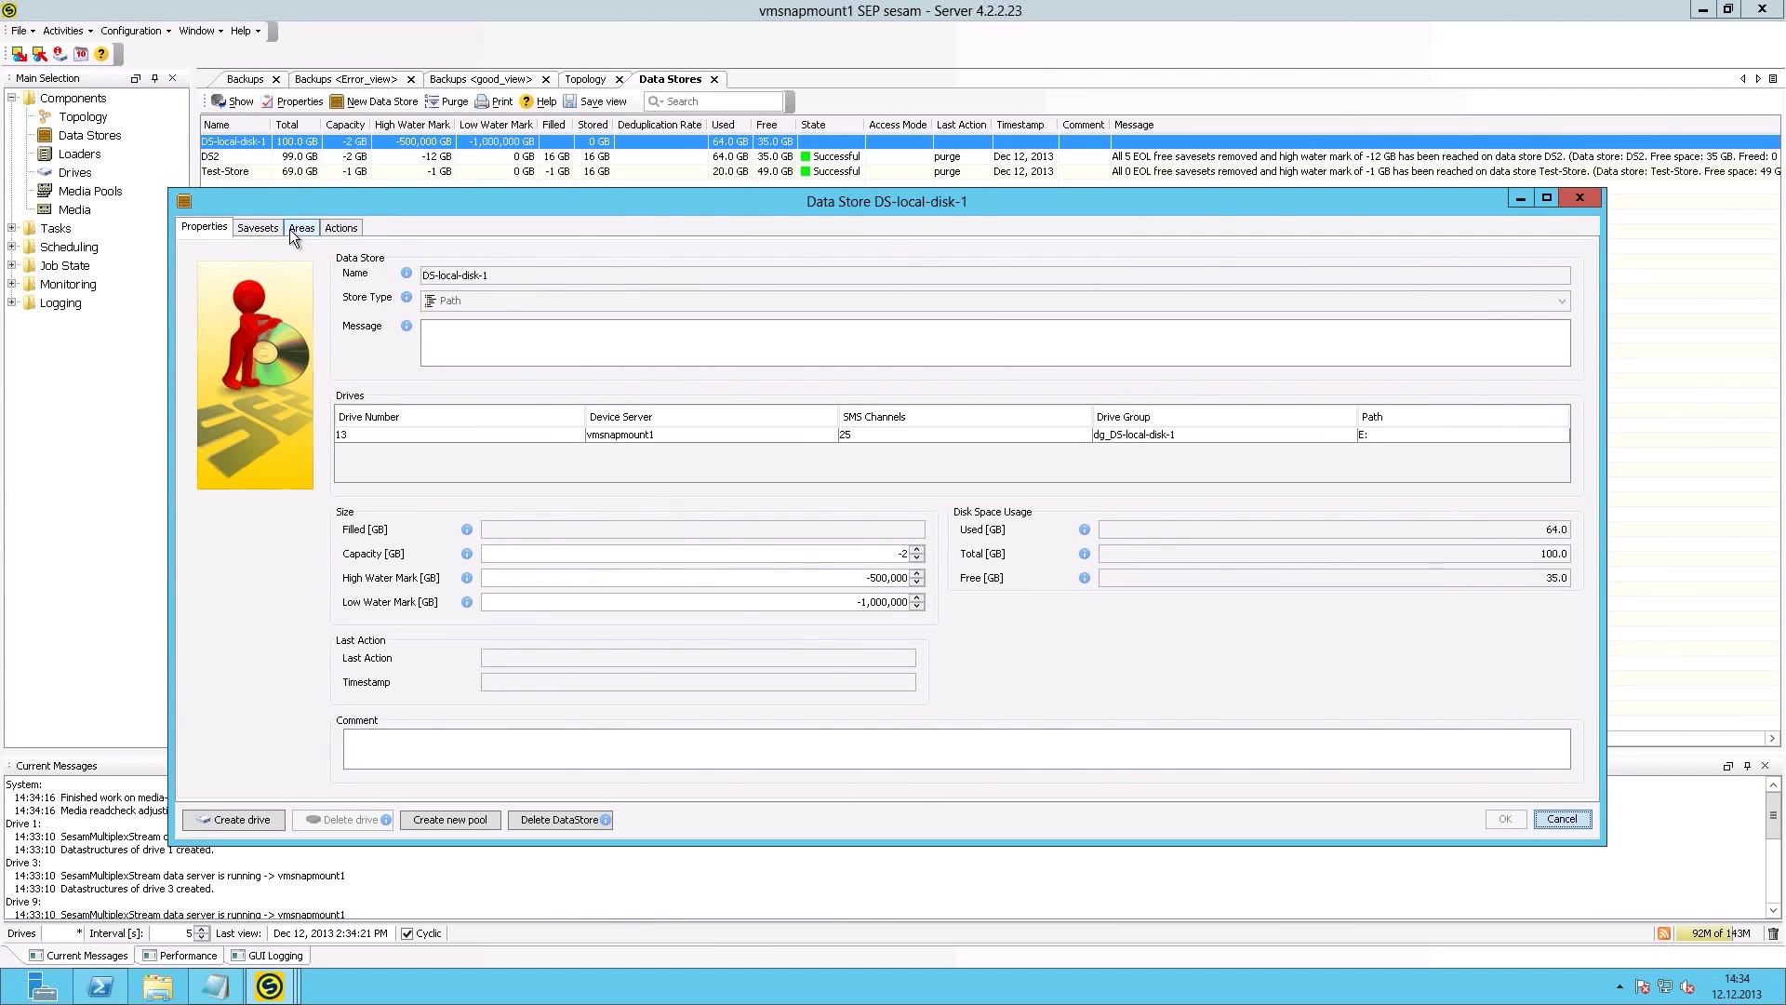
left_click(301, 228)
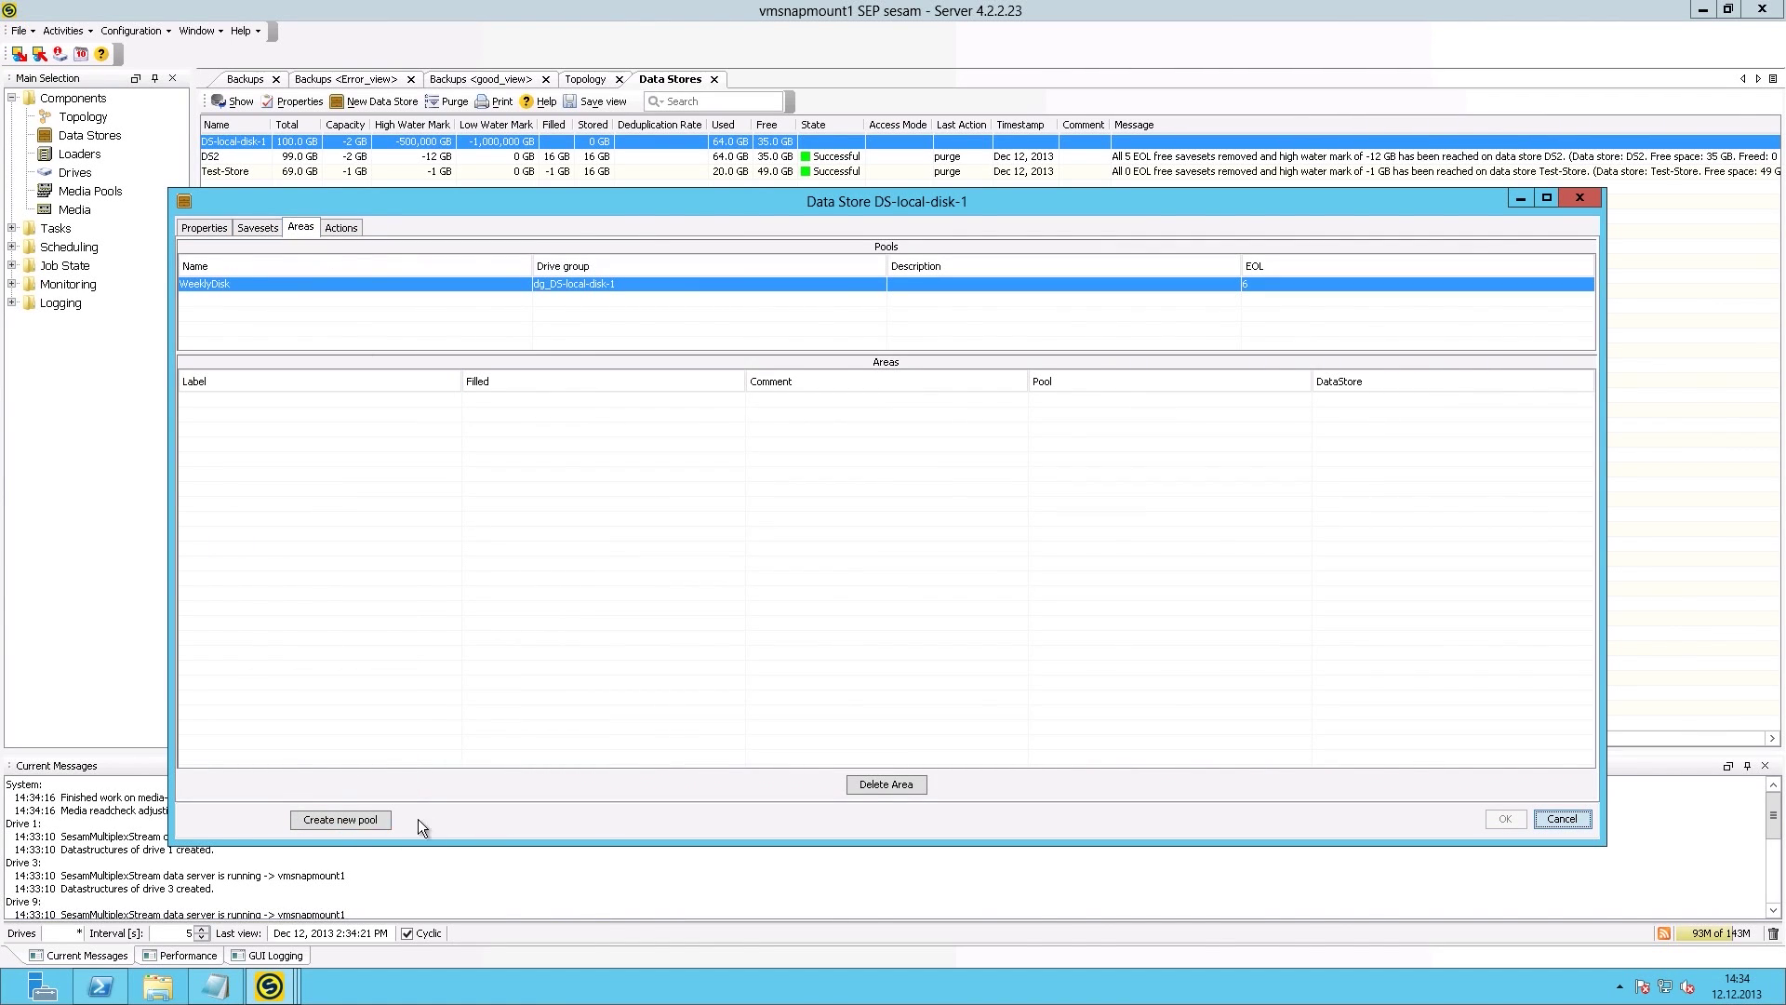
left_click(358, 819)
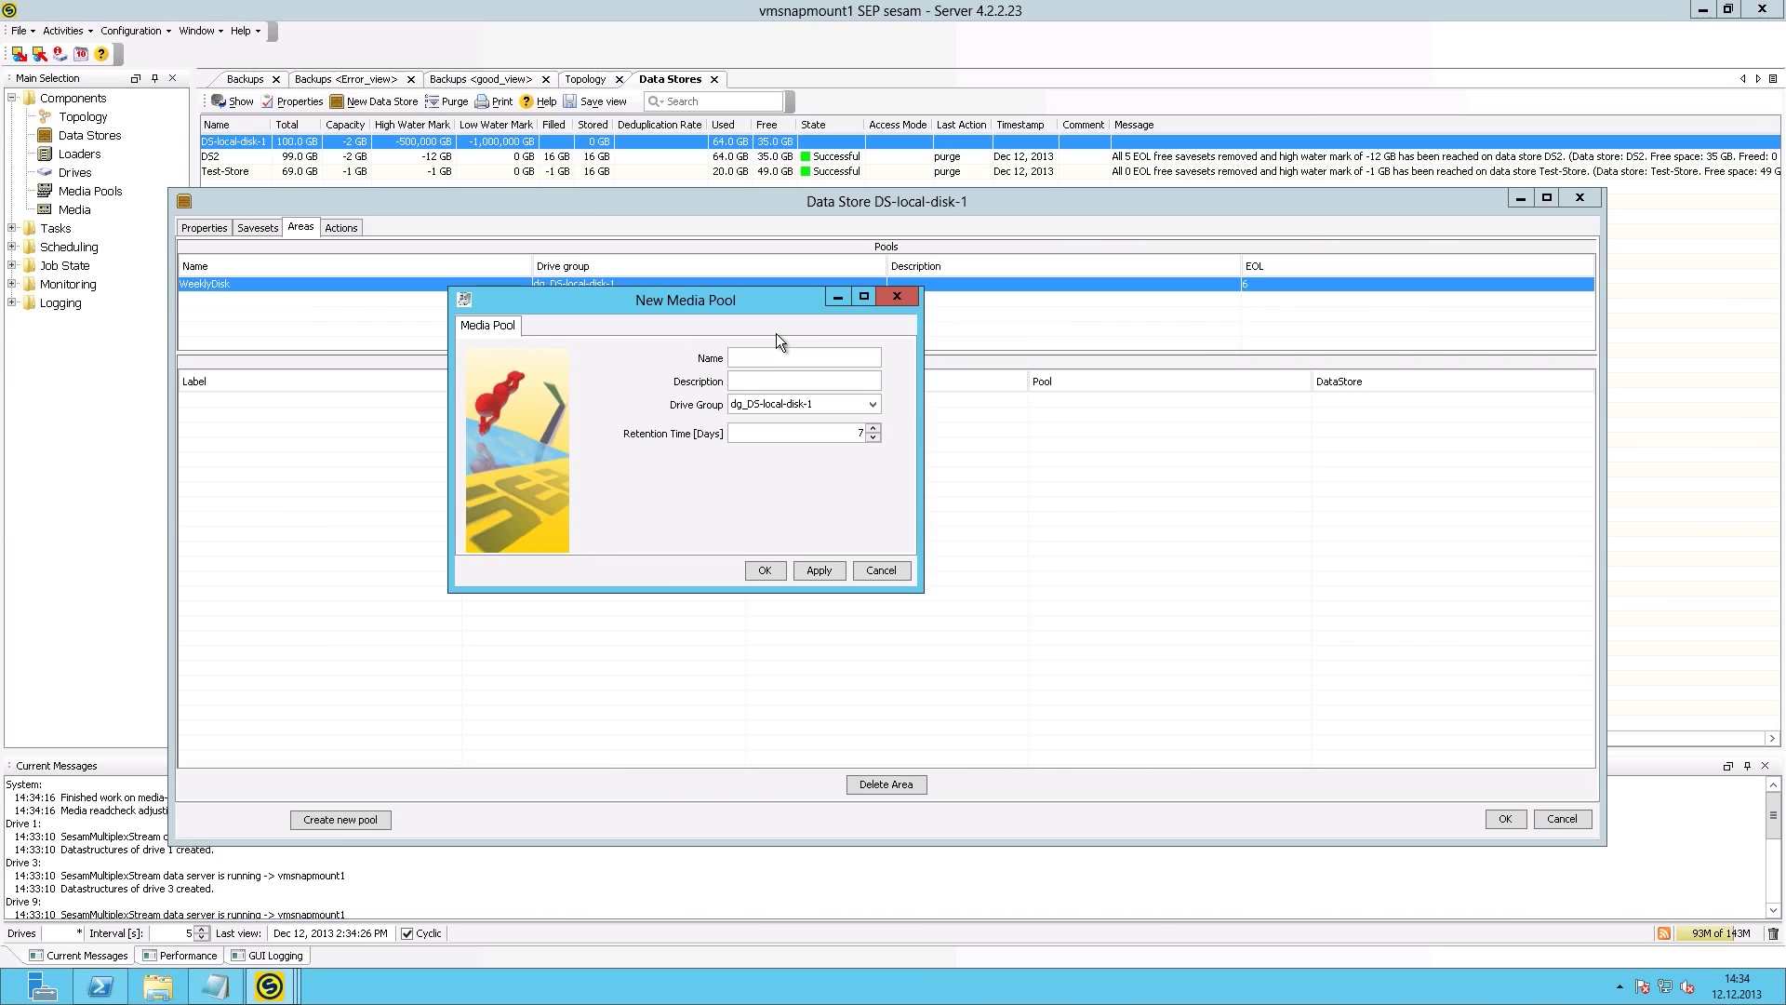
type("MonthlyDIsk")
key("BackSpace")
key("BackSpace")
key("BackSpace")
type("isk")
double_click(869, 431)
left_click(772, 574)
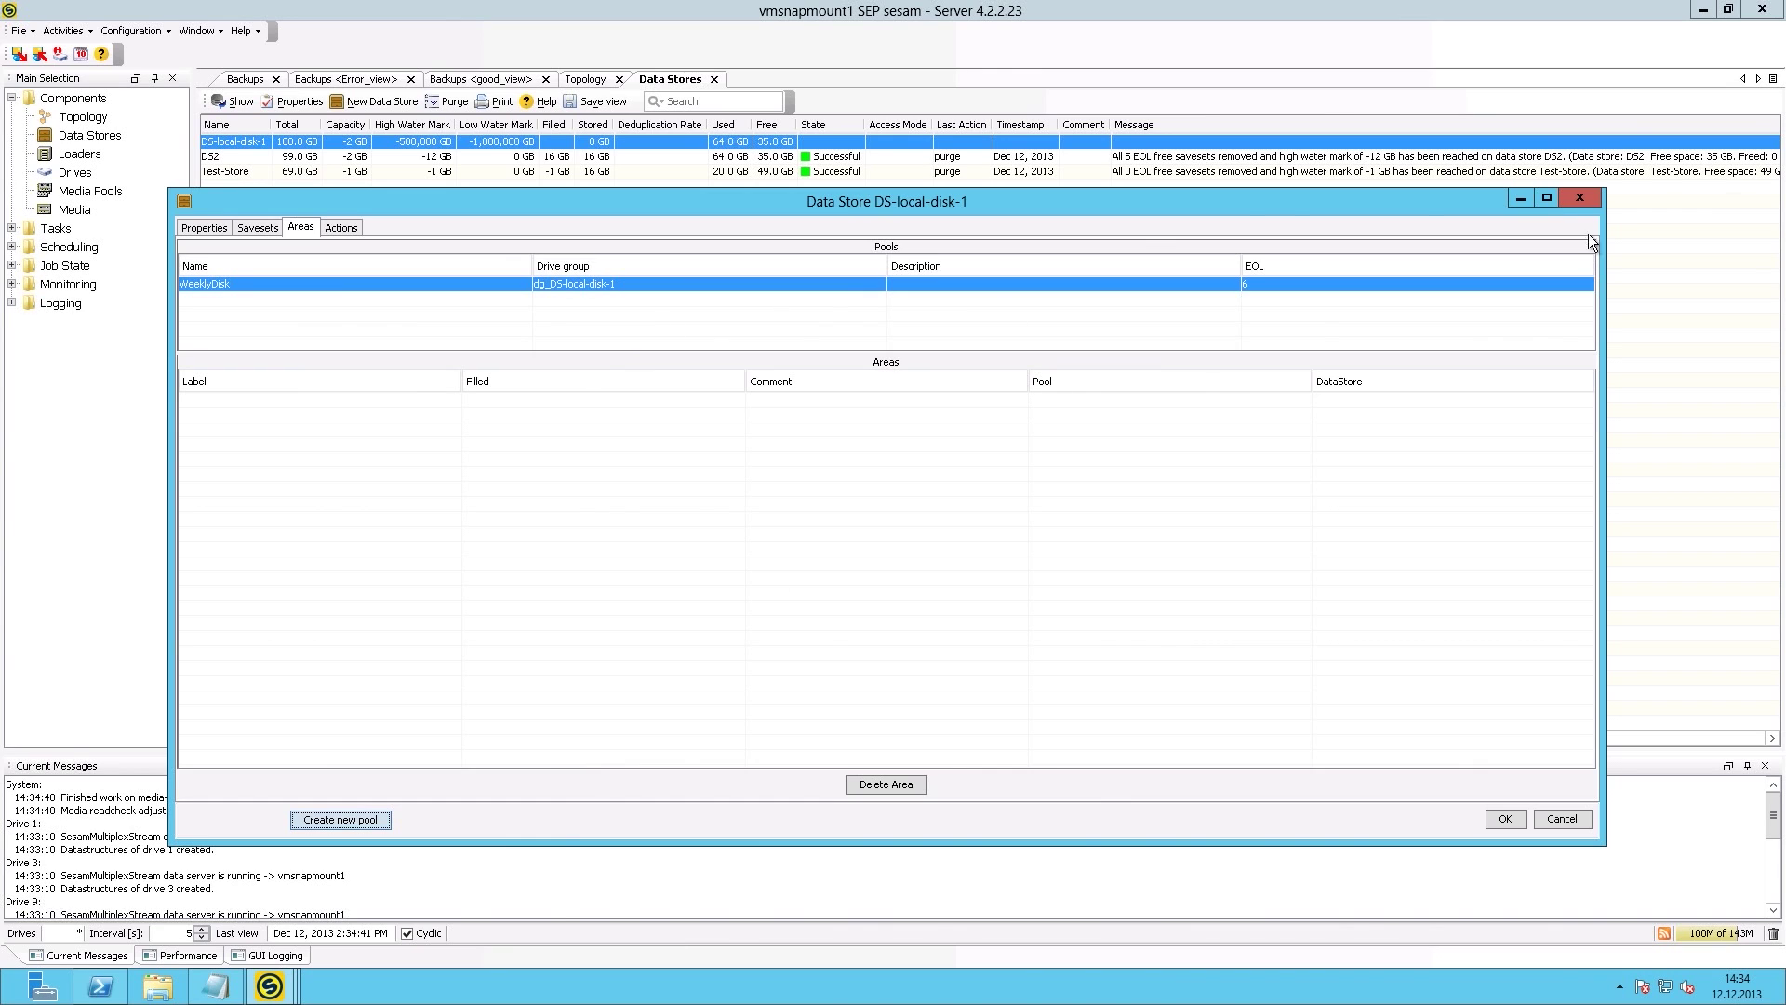
left_click(1577, 199)
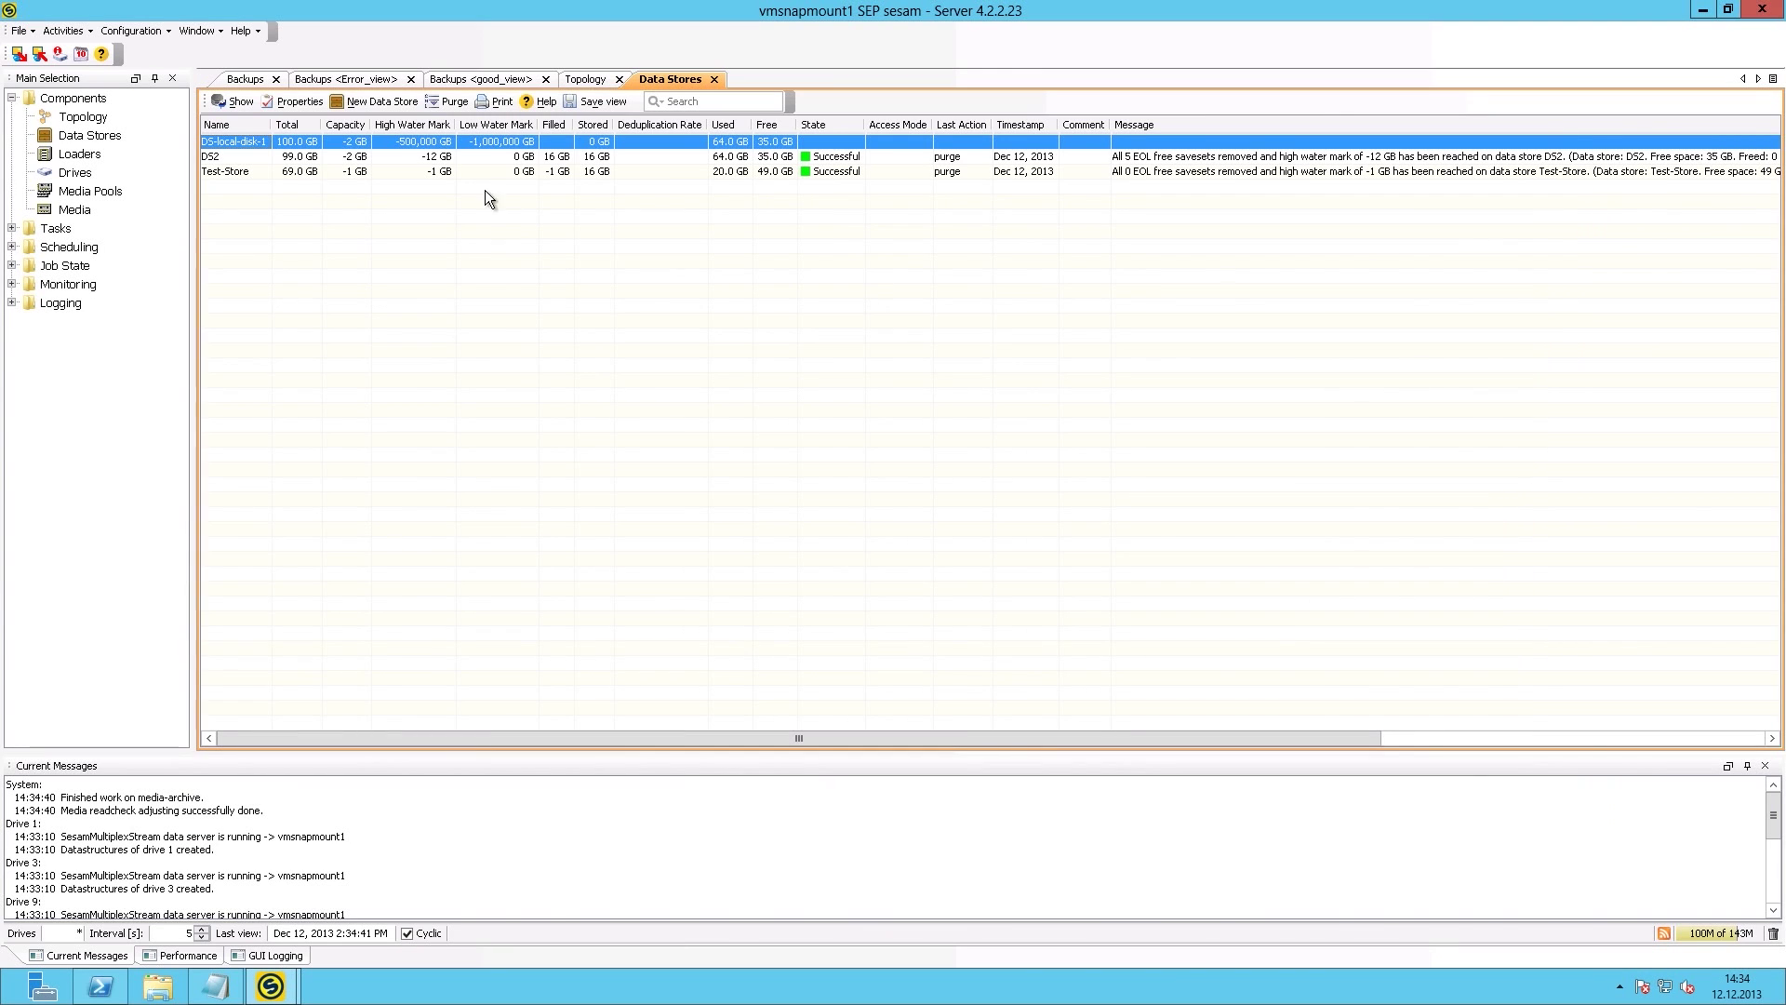
- Reopen DS-local-disk-1 and review the media pools assigned to it
double_click(244, 140)
left_click(302, 228)
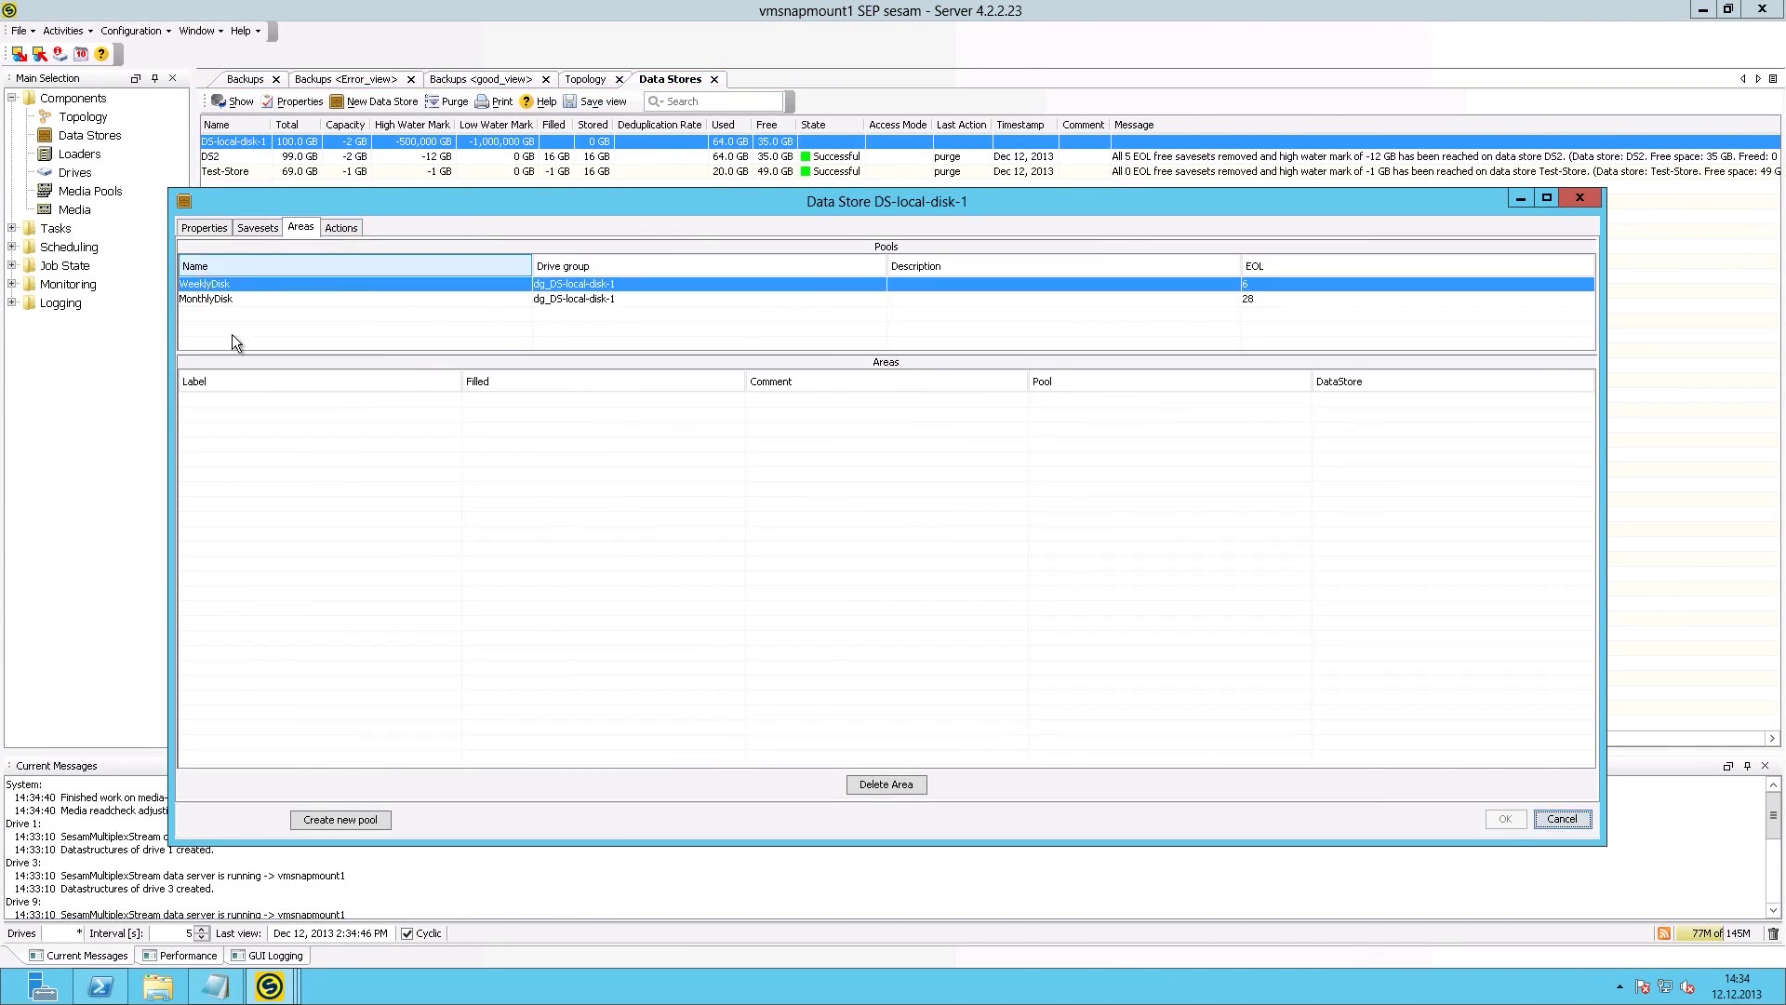
left_click(268, 302)
left_click(276, 284)
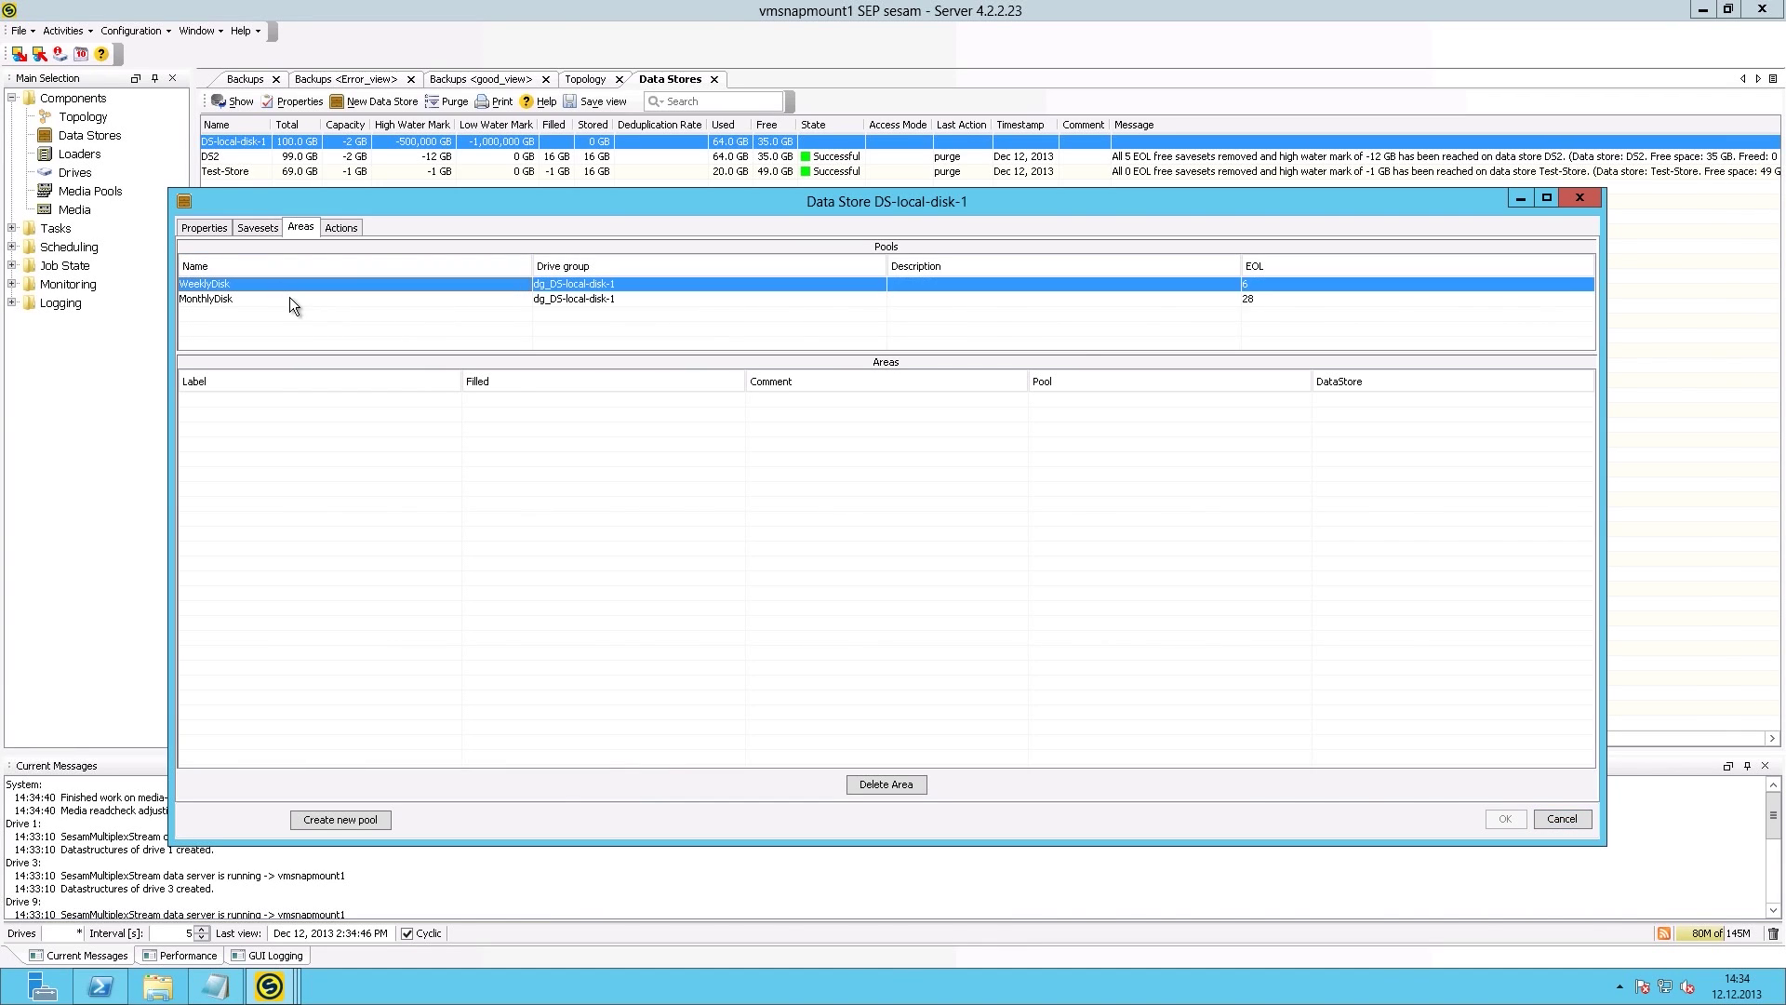
left_click(290, 299)
left_click(294, 289)
left_click(1580, 198)
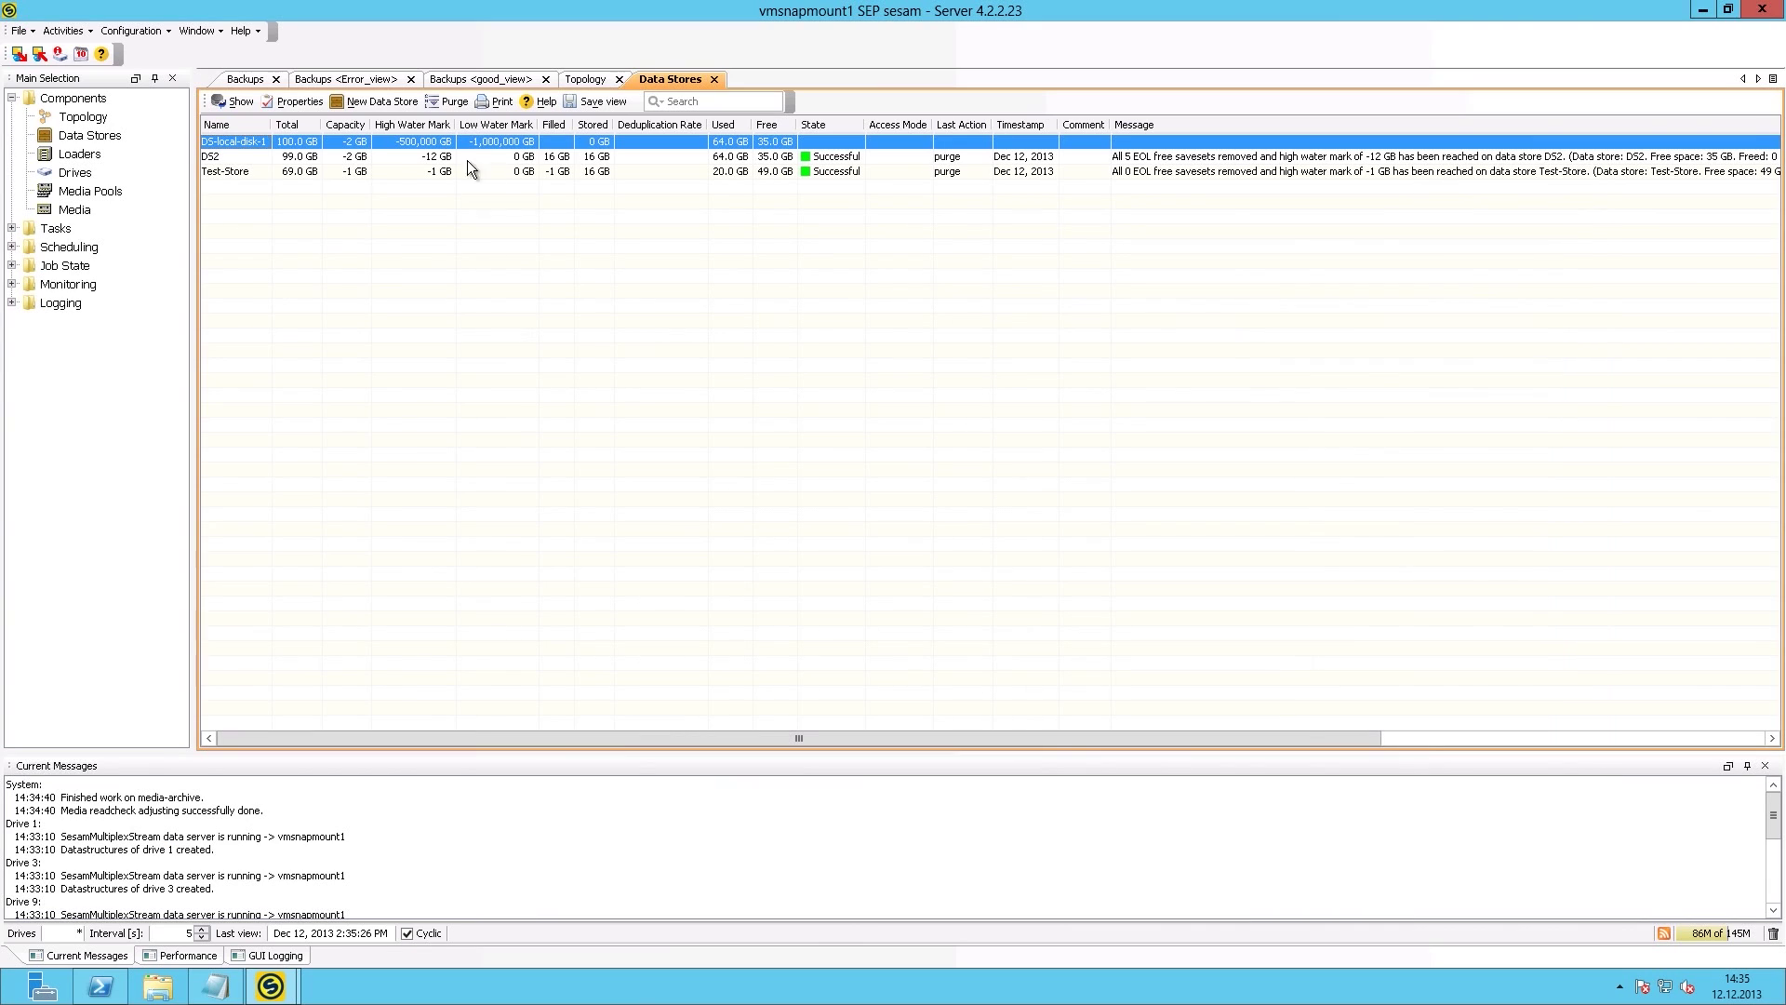
- Find the SESAM_BACKUP task of client vmsnapmount1 in the LOCAL location and open its immediate start settings
left_click(11, 228)
left_click(77, 249)
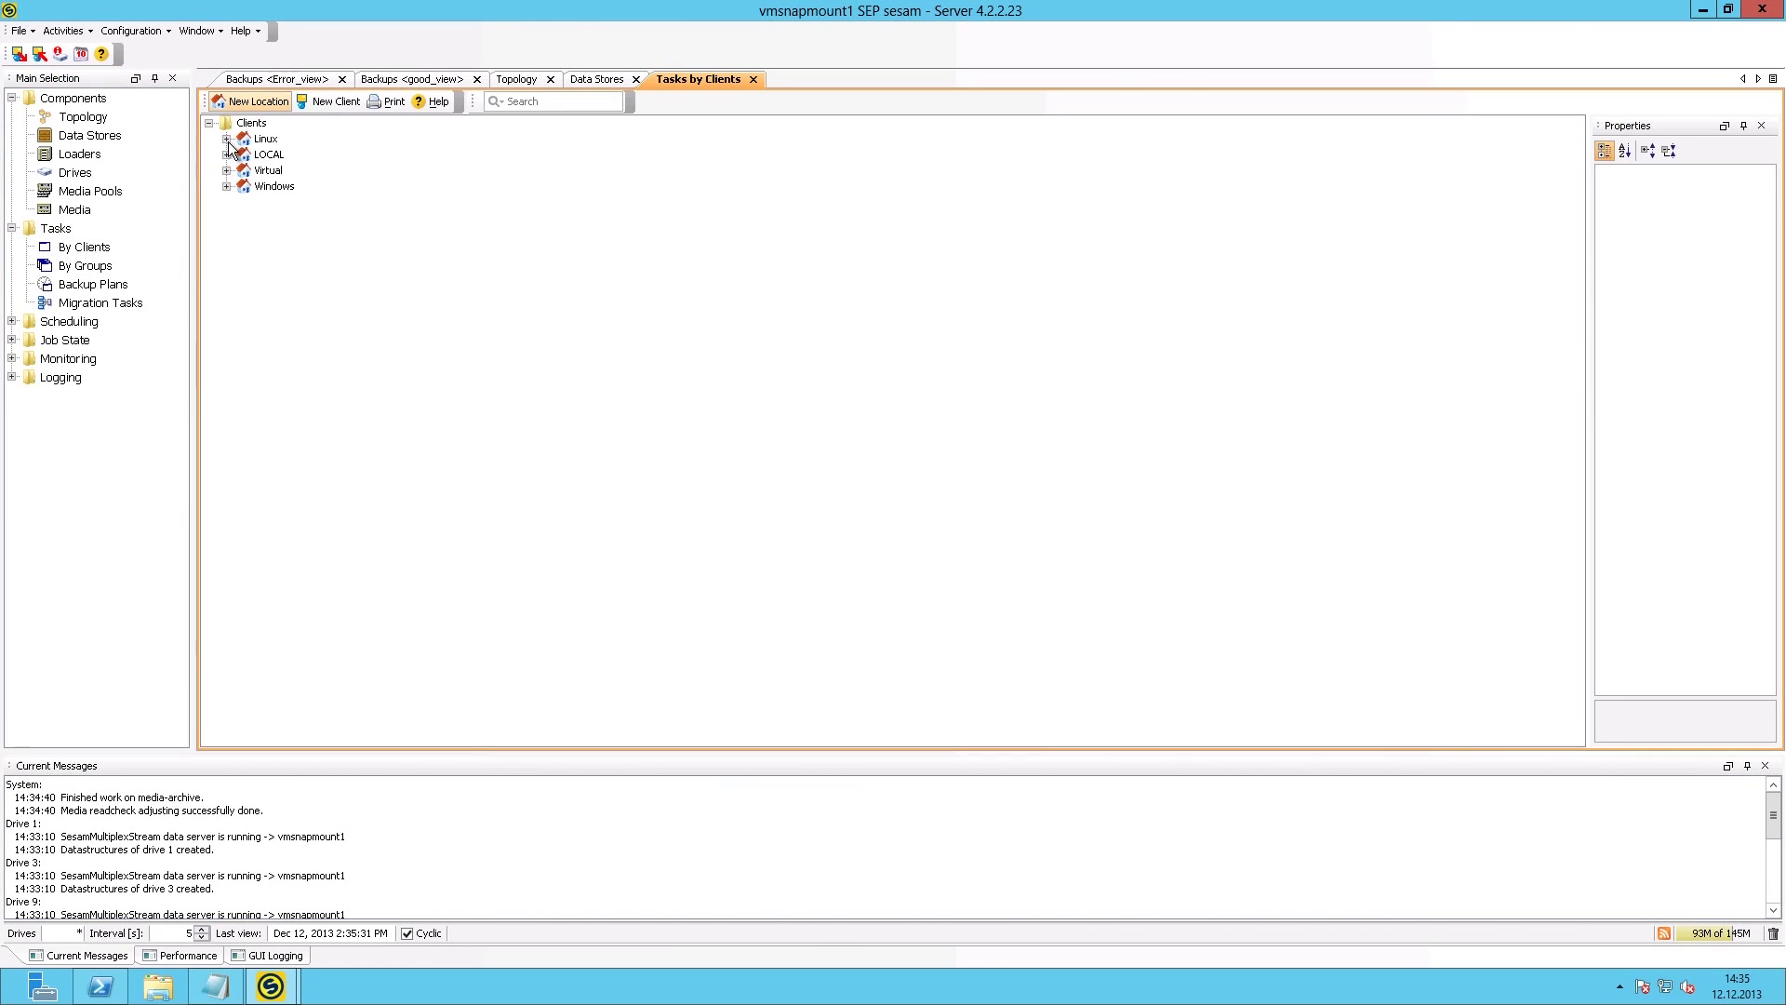
left_click(226, 139)
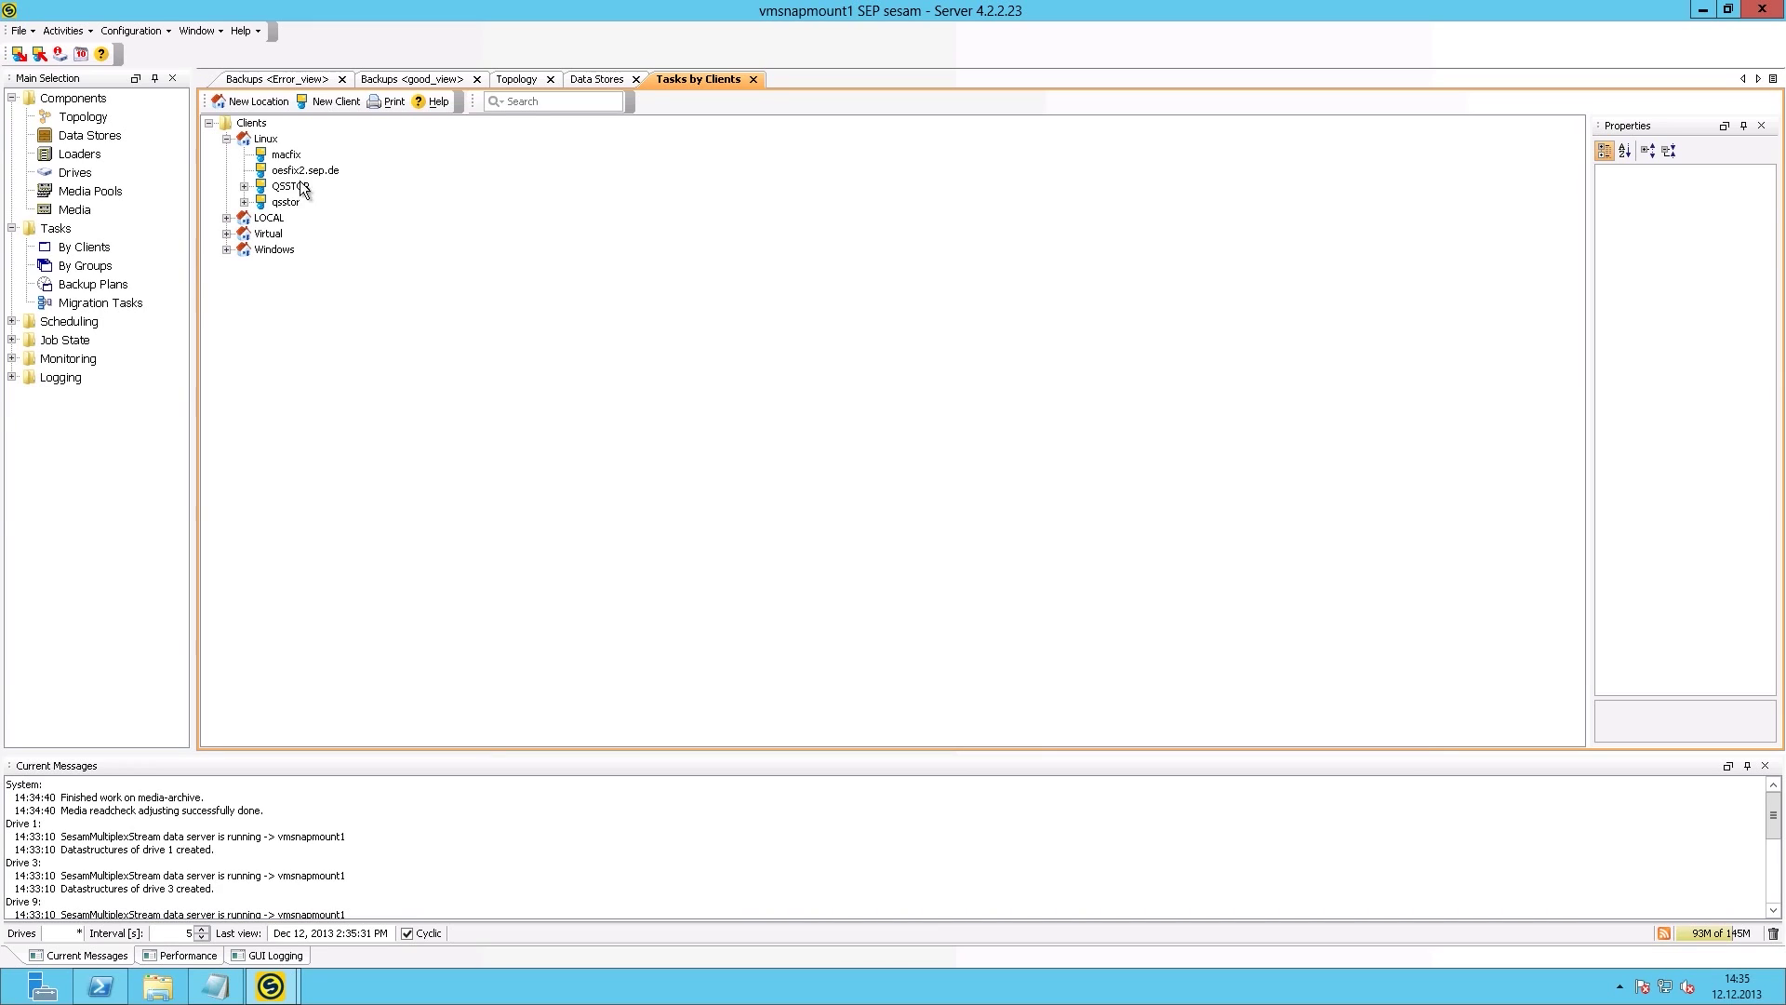
left_click(226, 218)
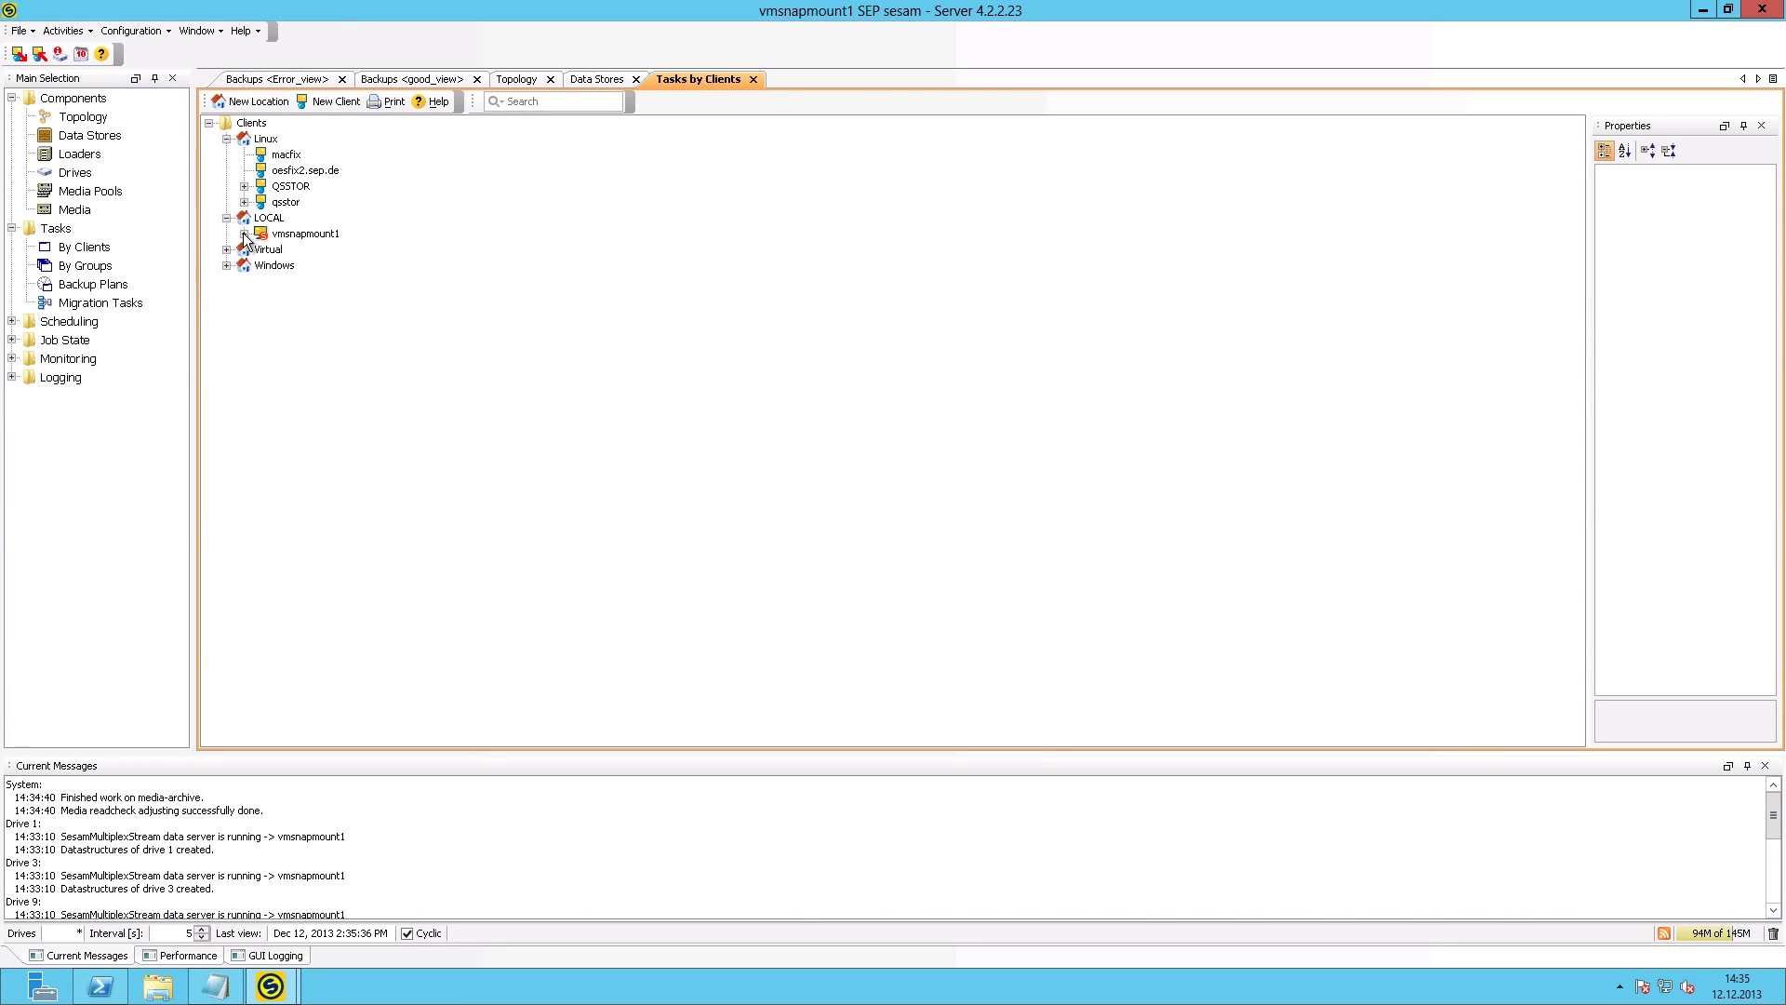
left_click(245, 234)
left_click(325, 249)
right_click(346, 249)
left_click(390, 281)
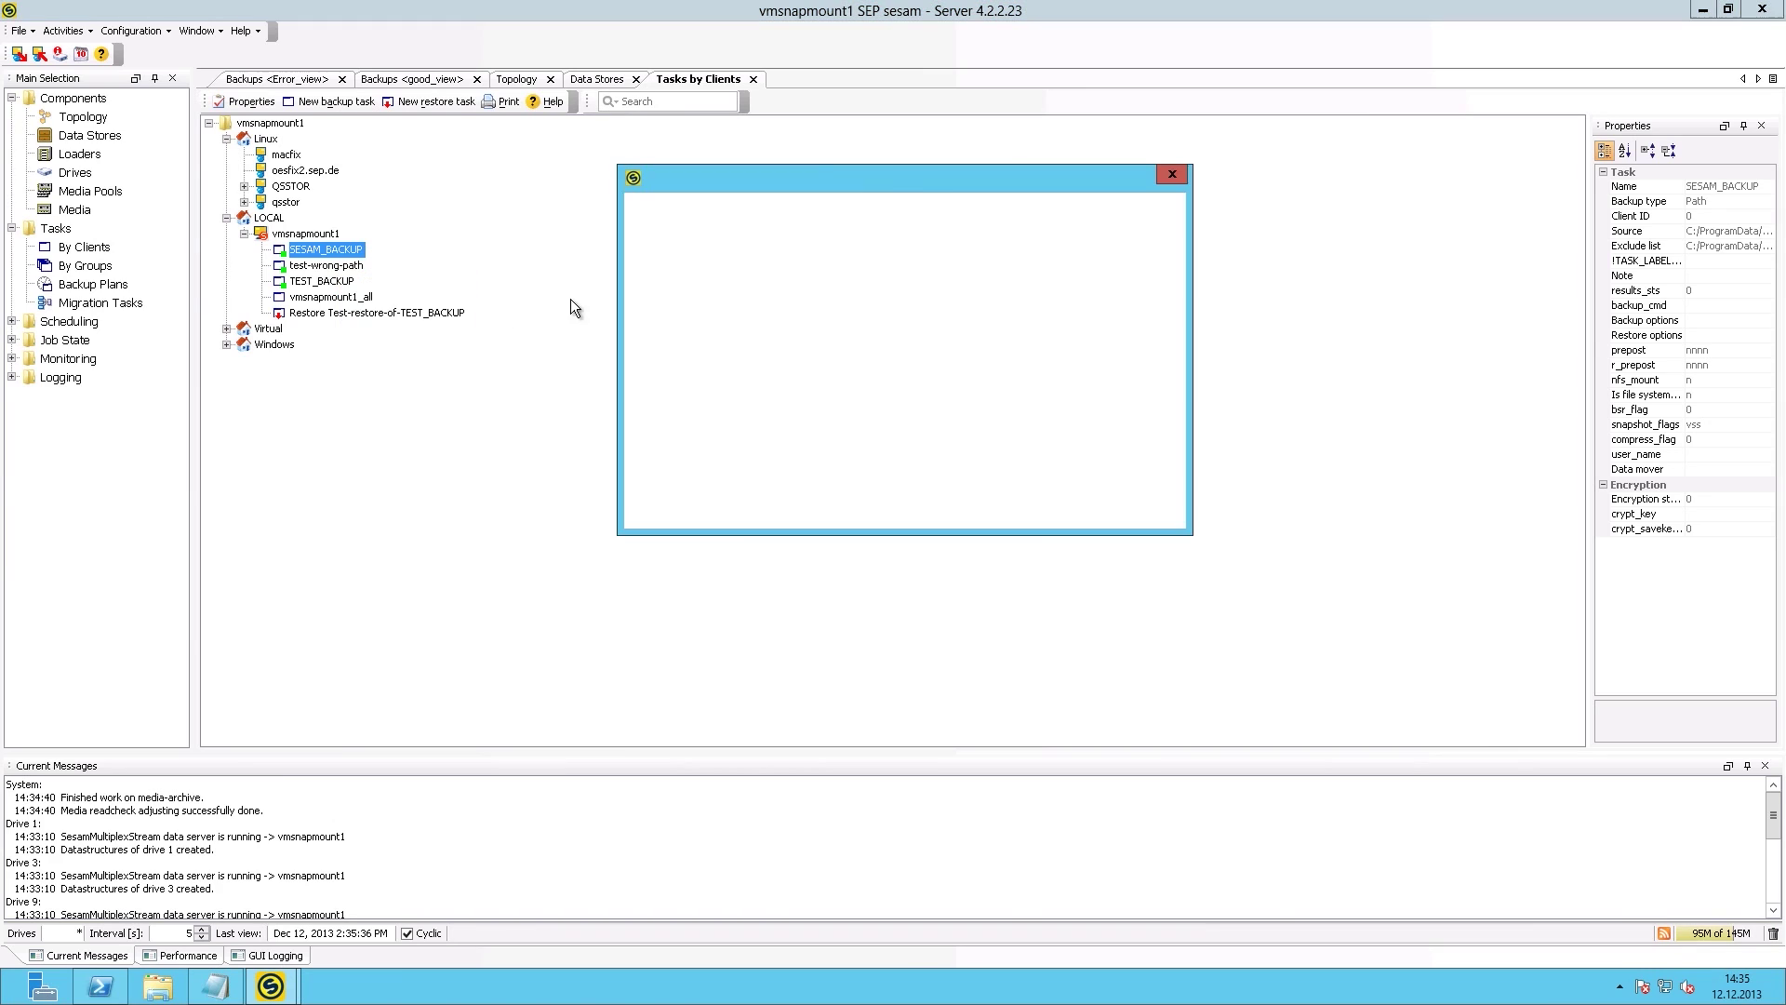
- Start the backup immediately with media pool WeeklyDisk and backup type FULL
left_click(941, 376)
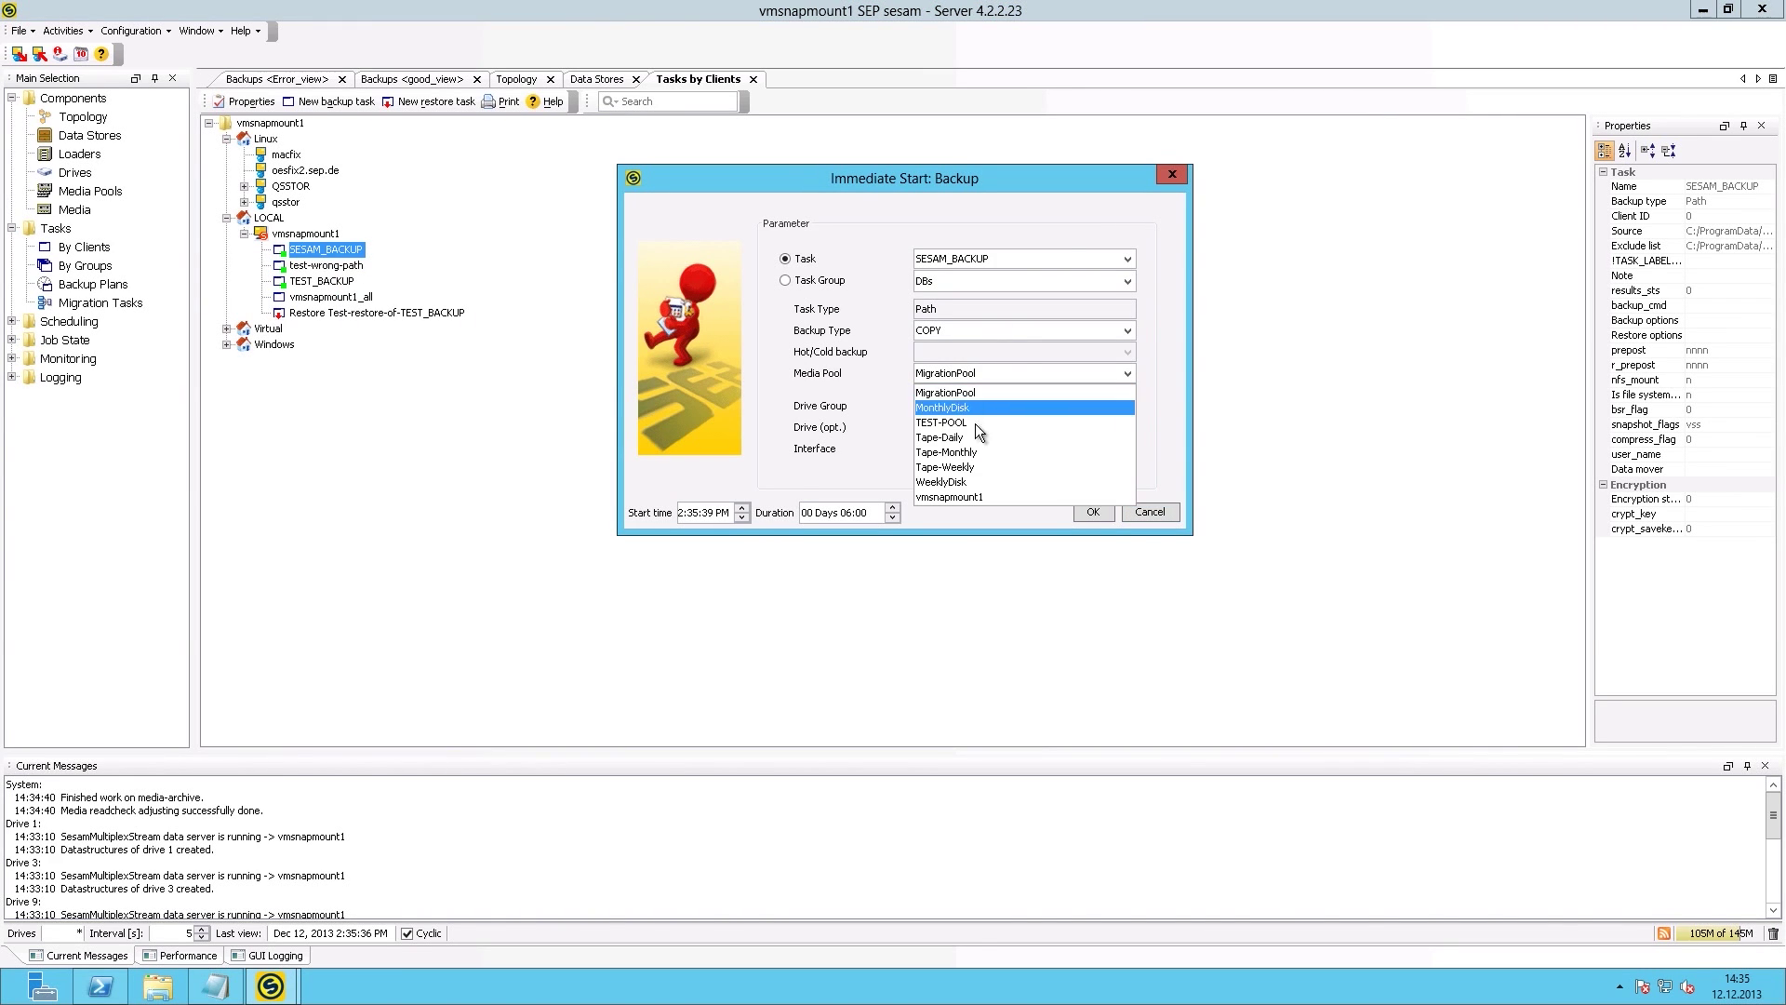
left_click(972, 481)
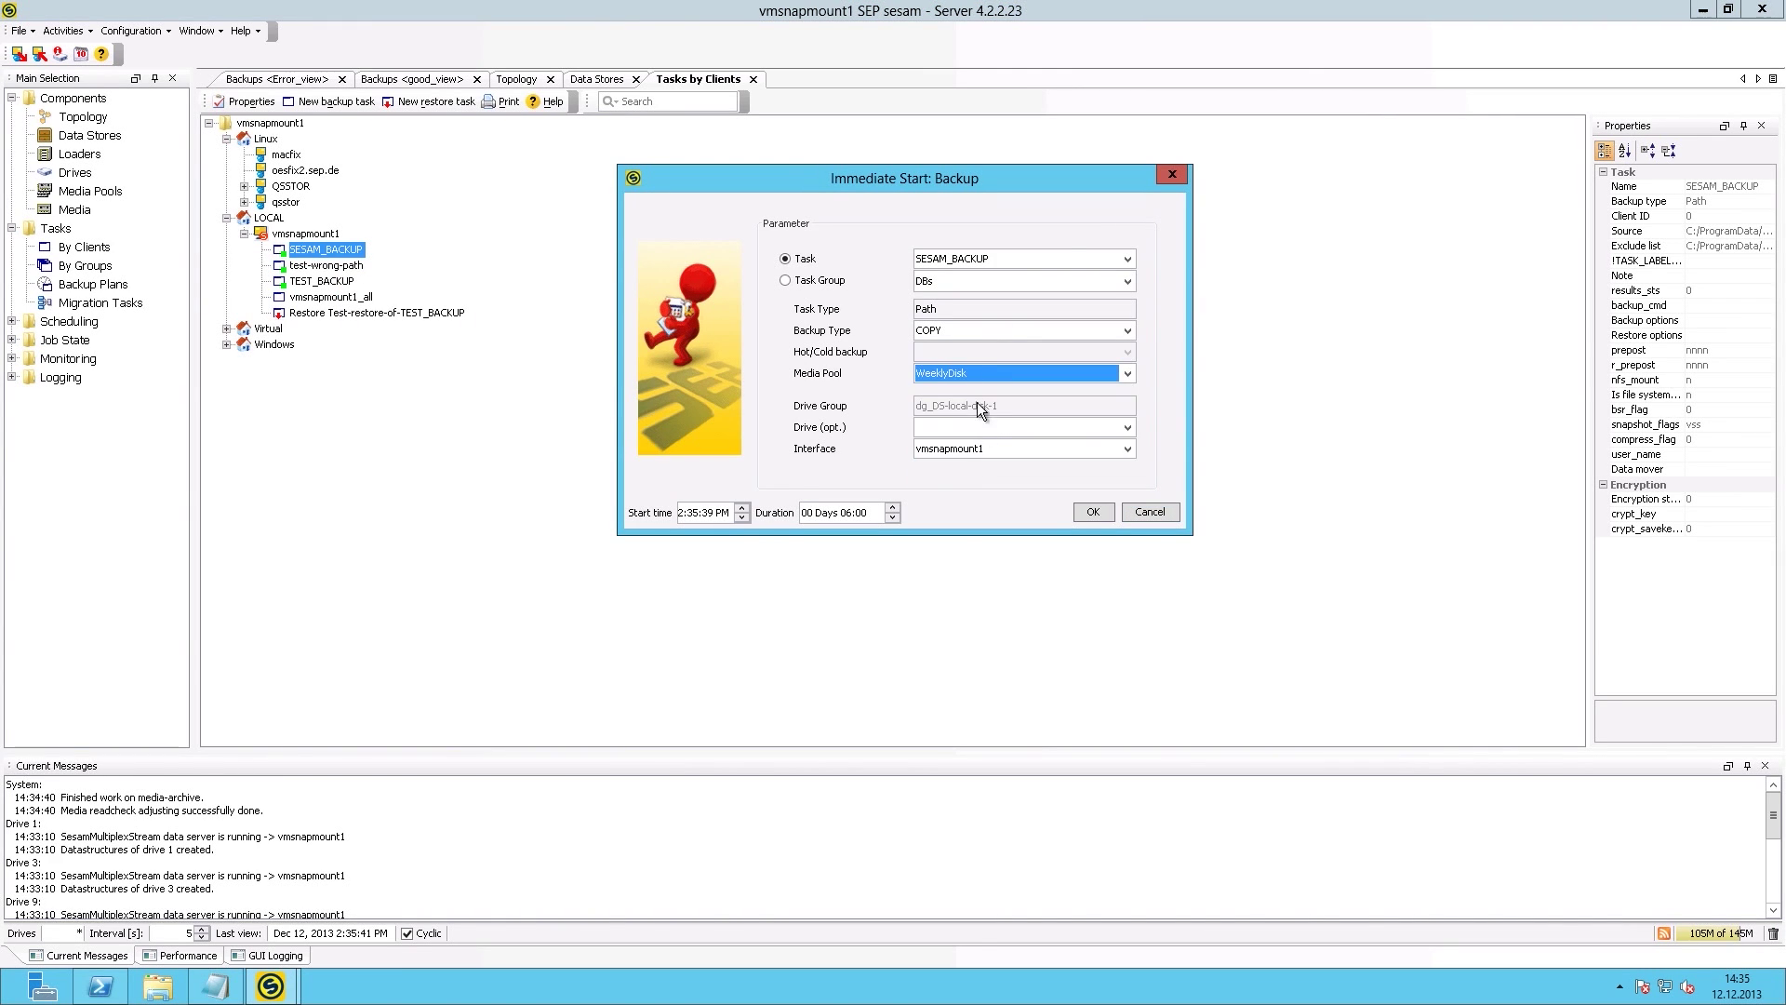
left_click(921, 331)
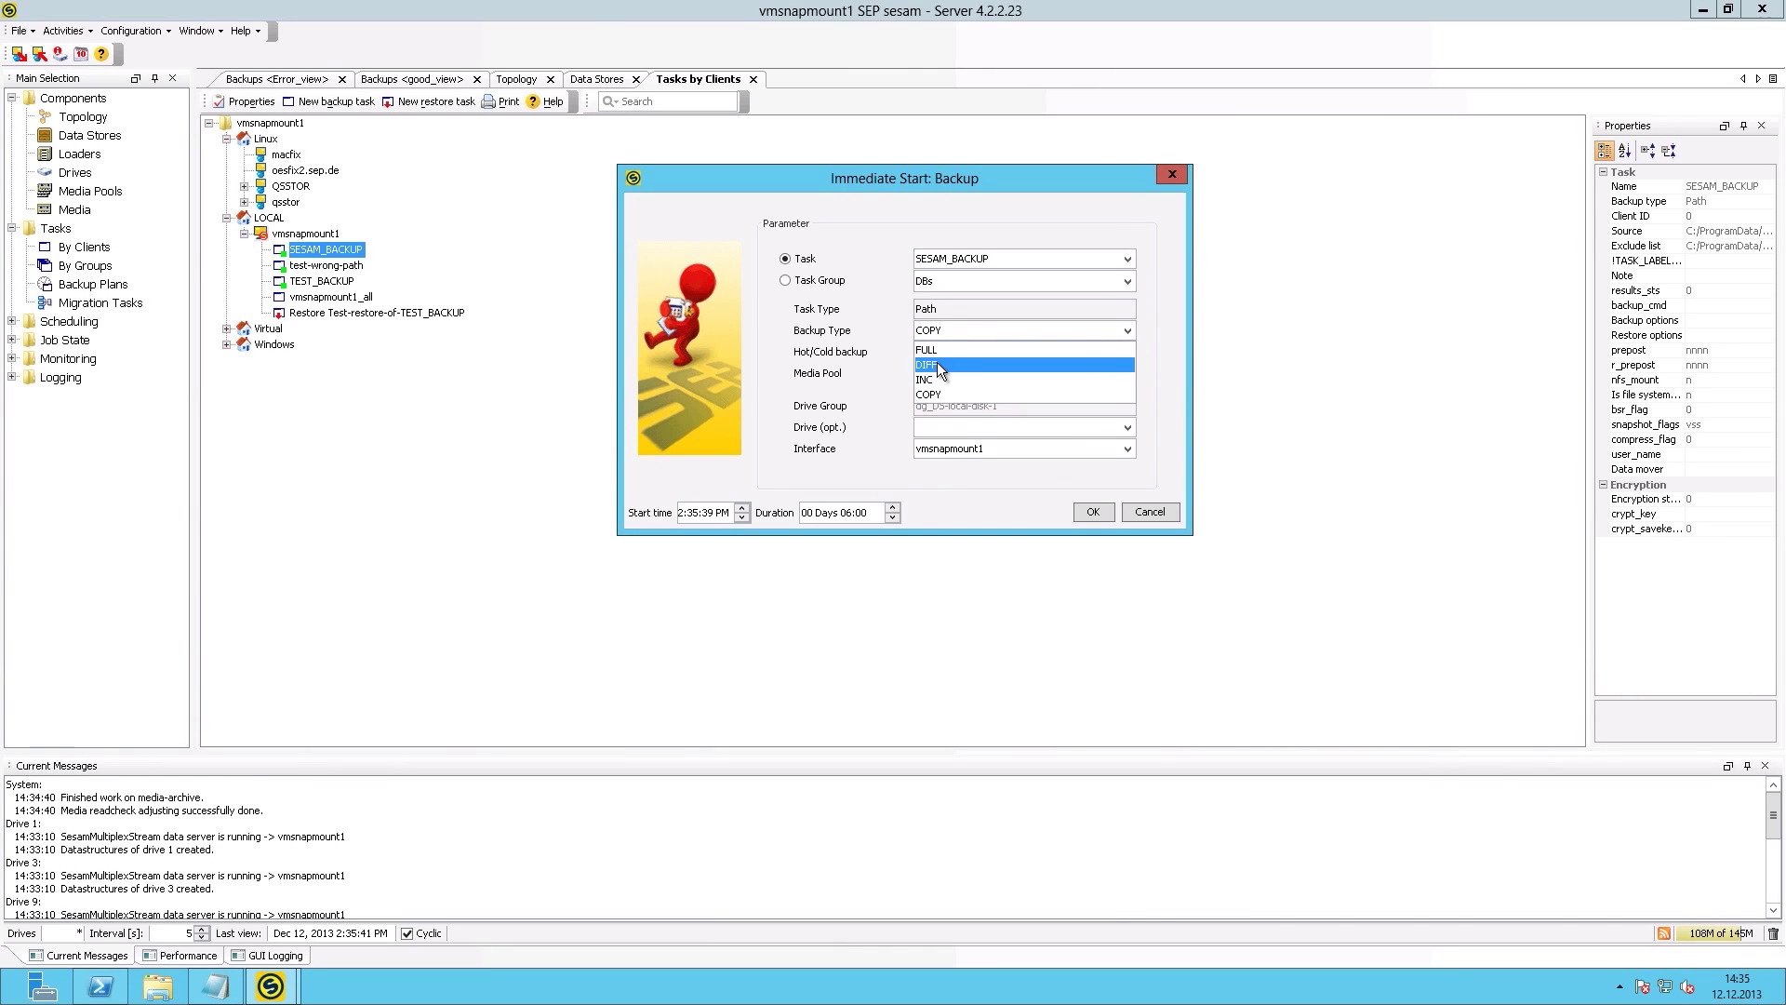
left_click(940, 351)
left_click(1096, 517)
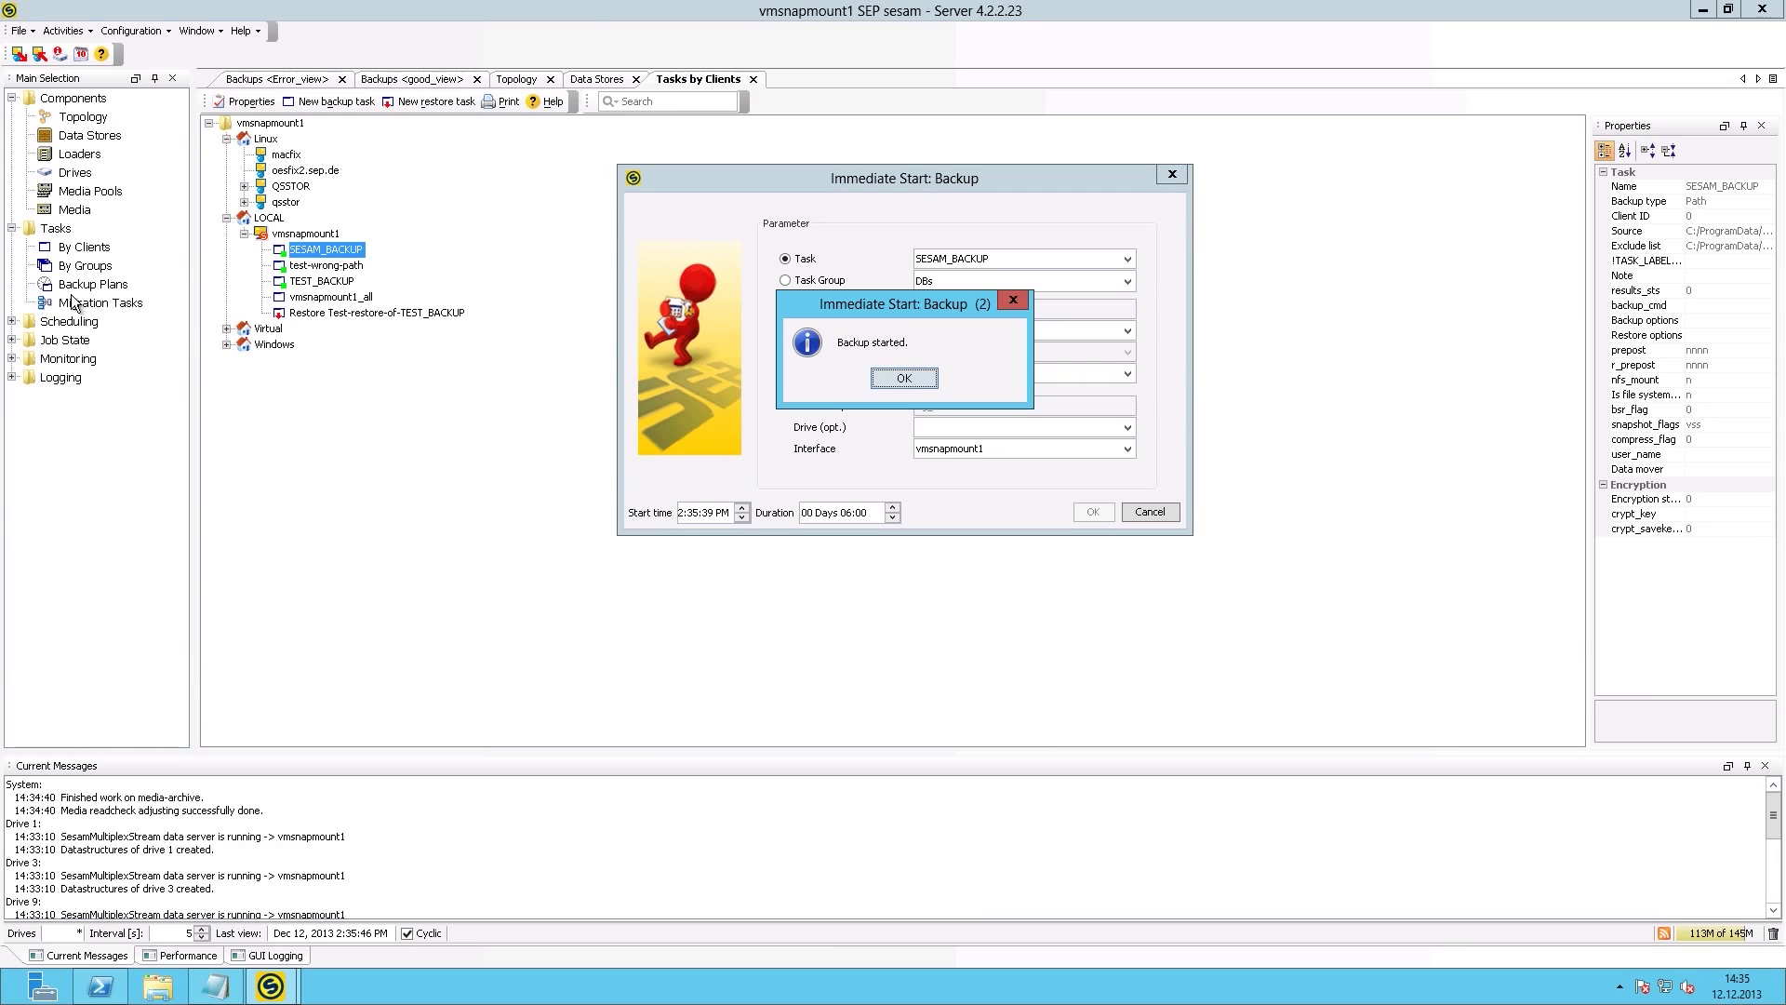
left_click(928, 378)
- Check the state of the backup jobs with auto update enabled and the Message column widened
left_click(11, 341)
double_click(82, 358)
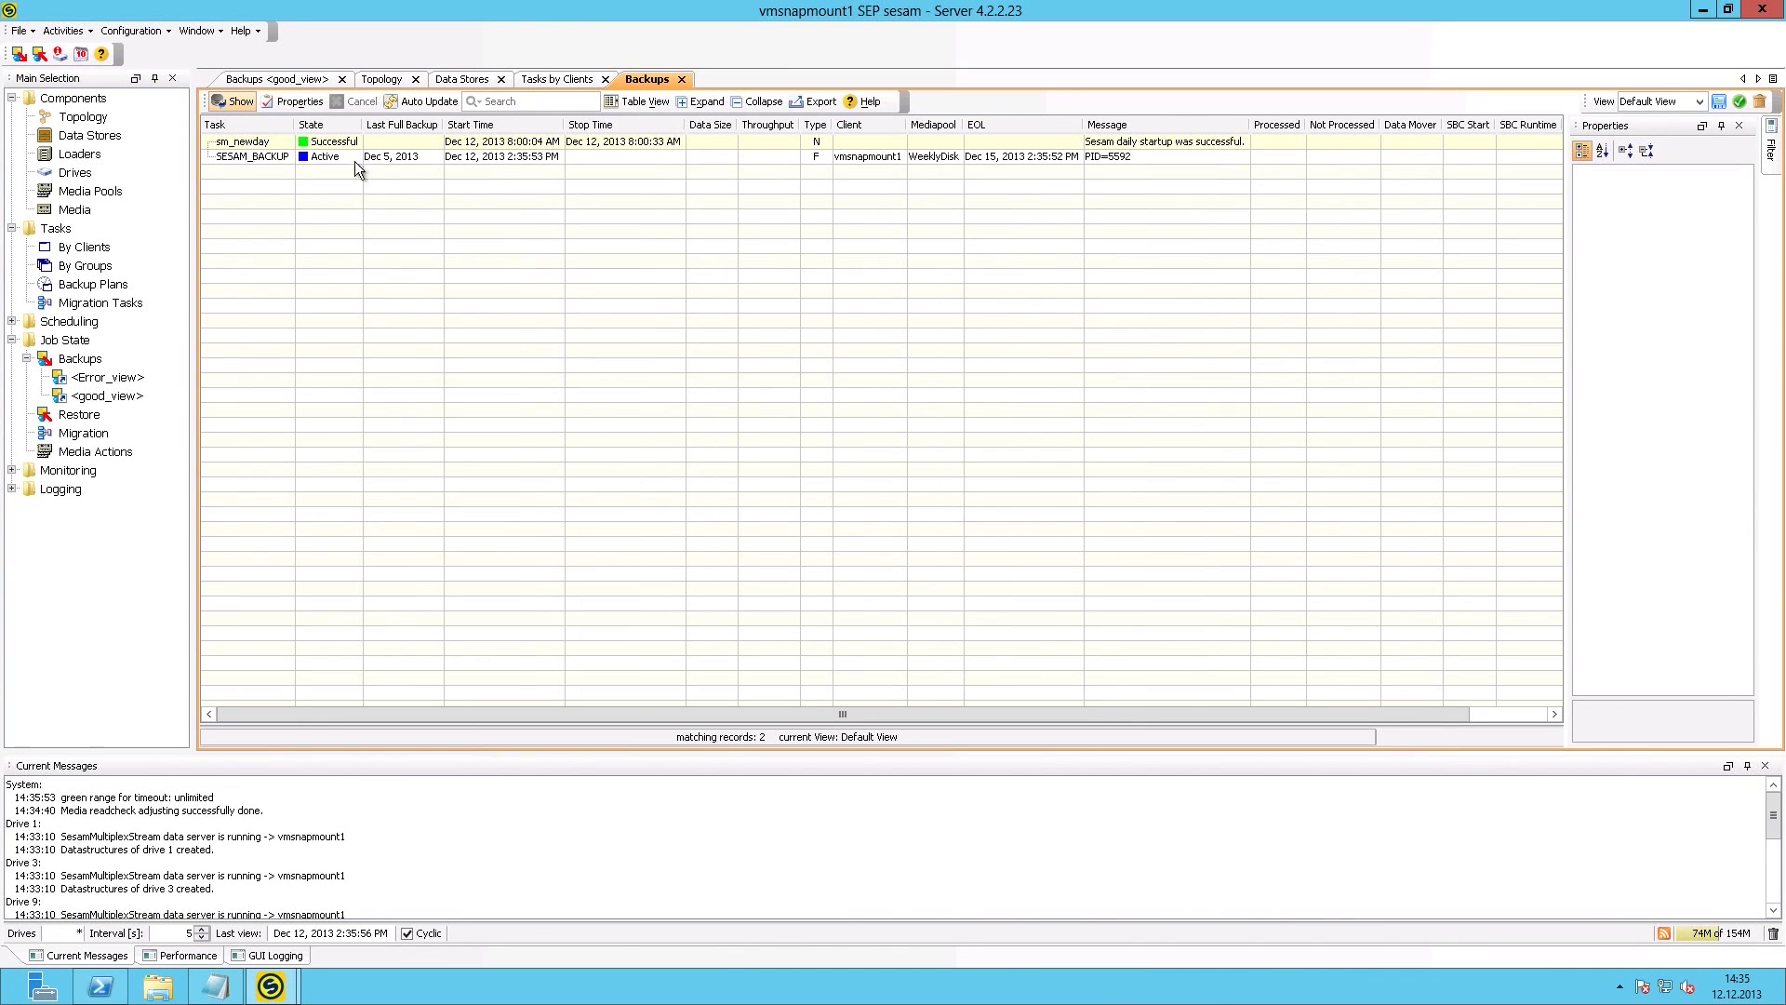
left_click(394, 99)
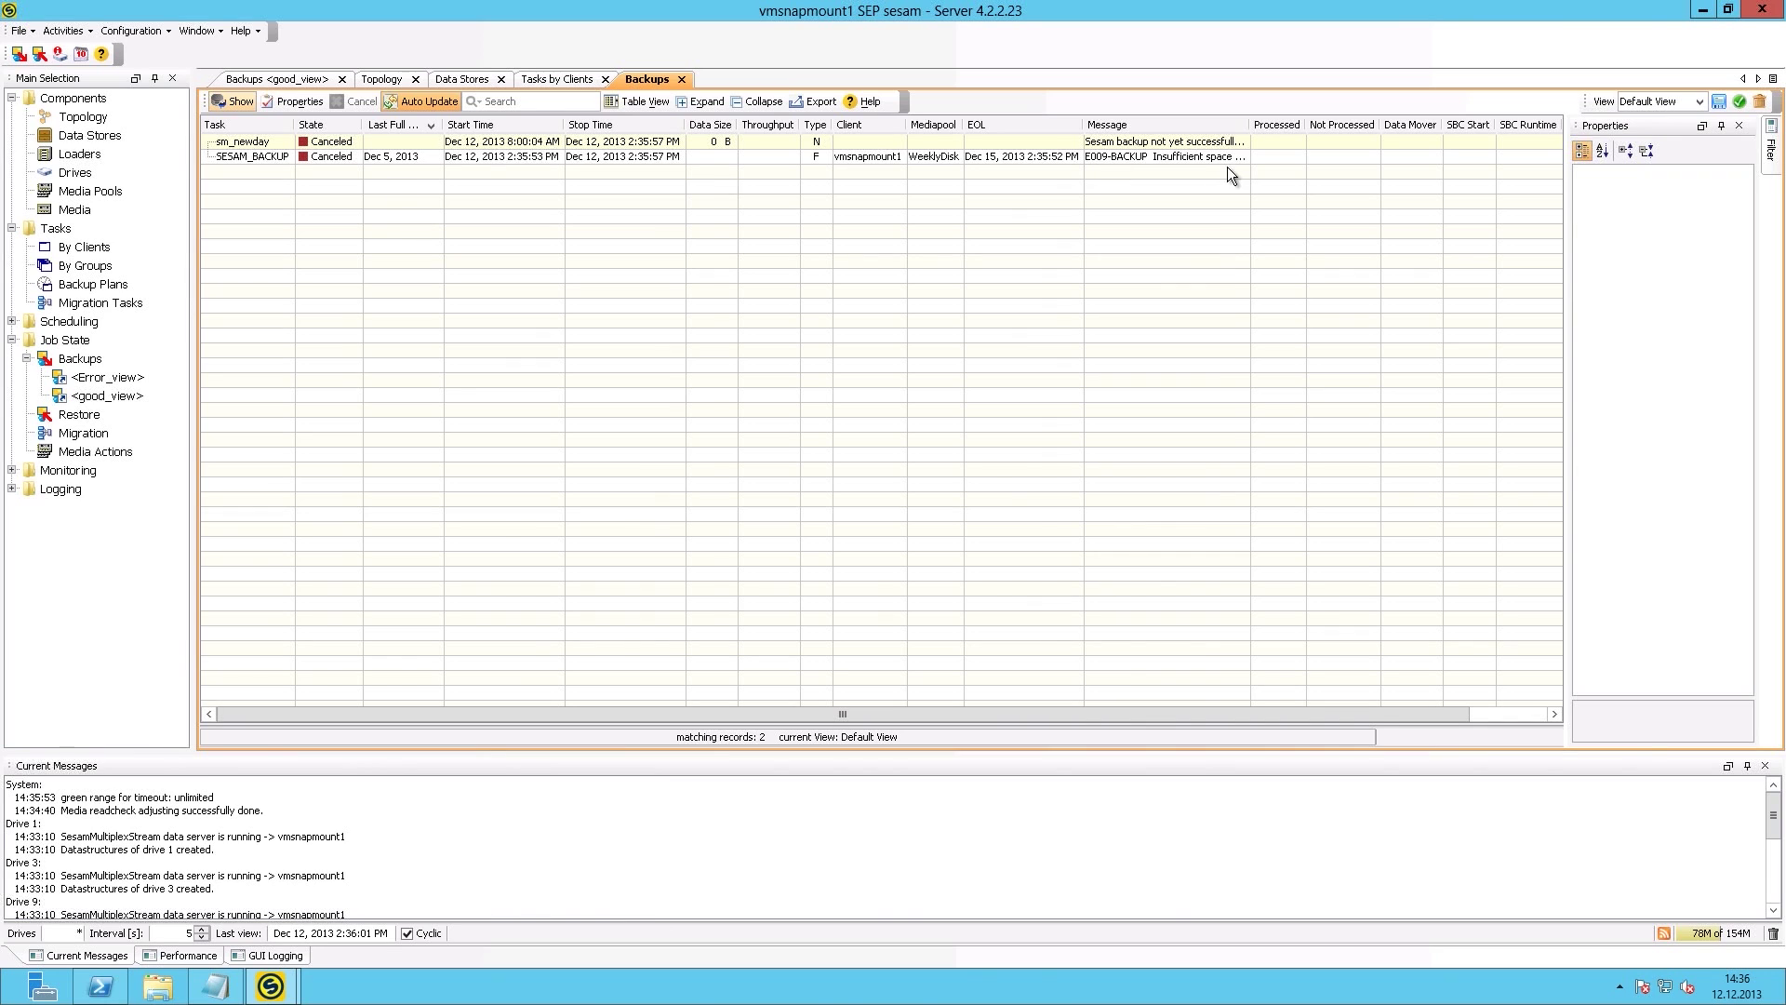
left_click_drag(1252, 124, 1308, 124)
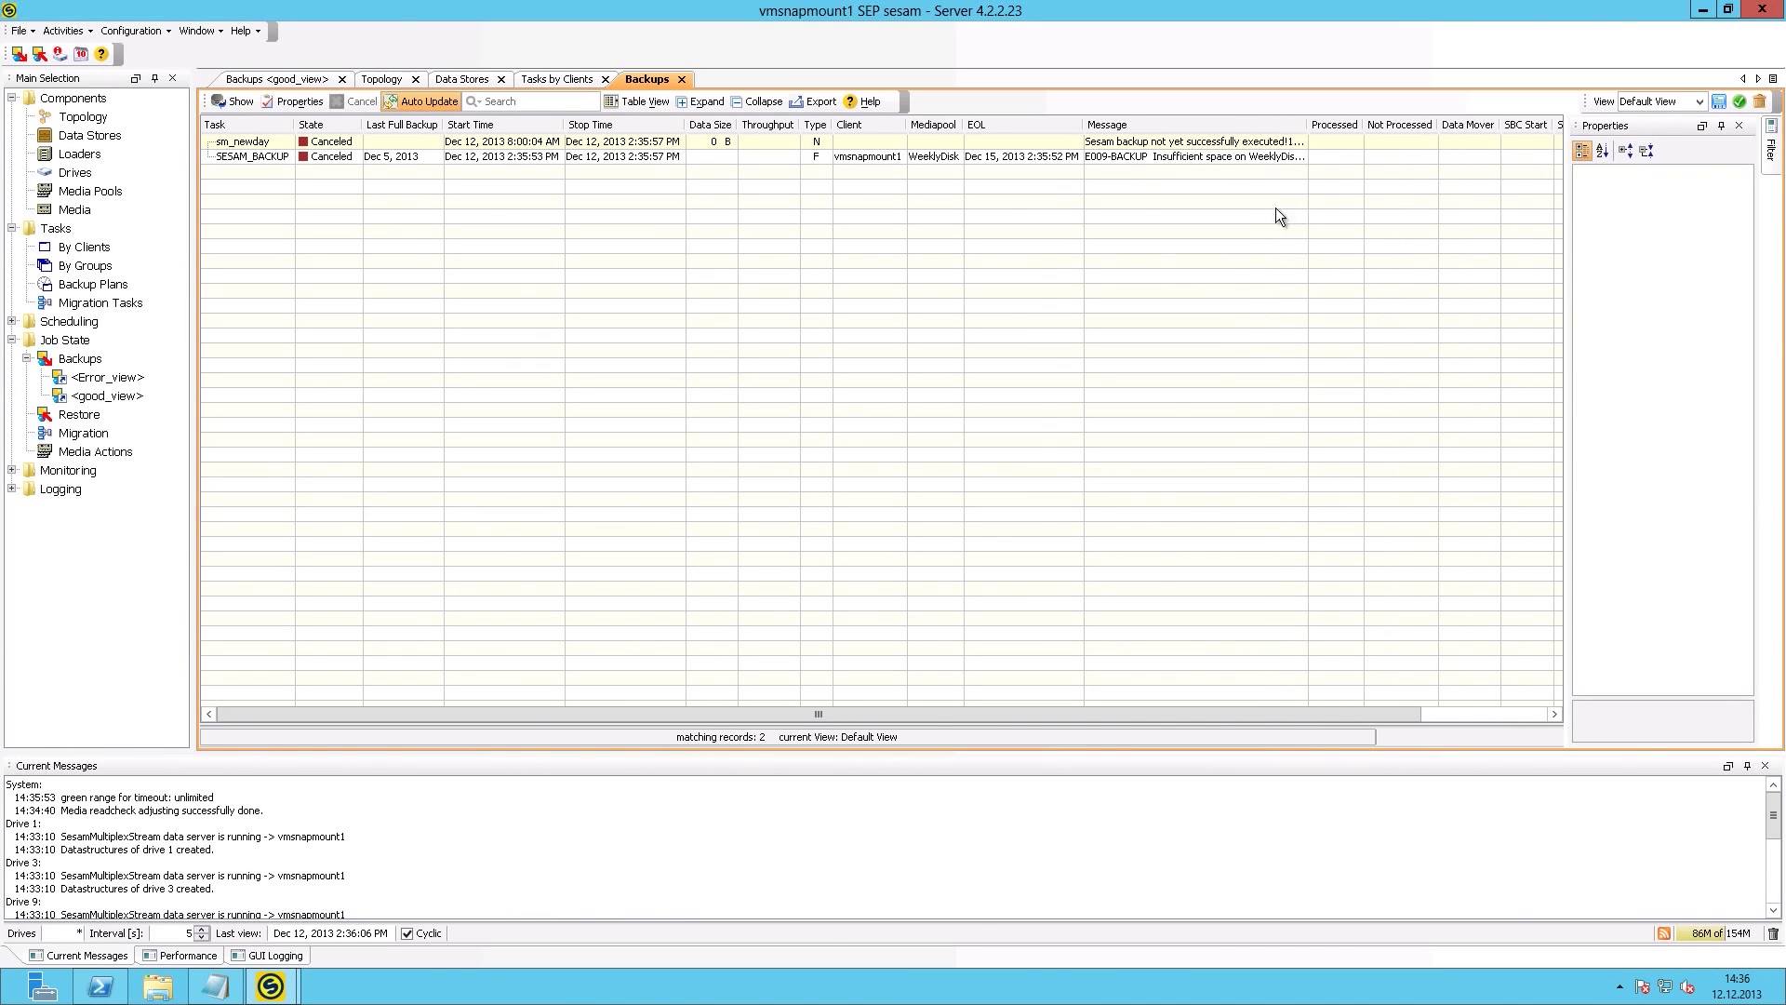
left_click_drag(1309, 125, 1344, 125)
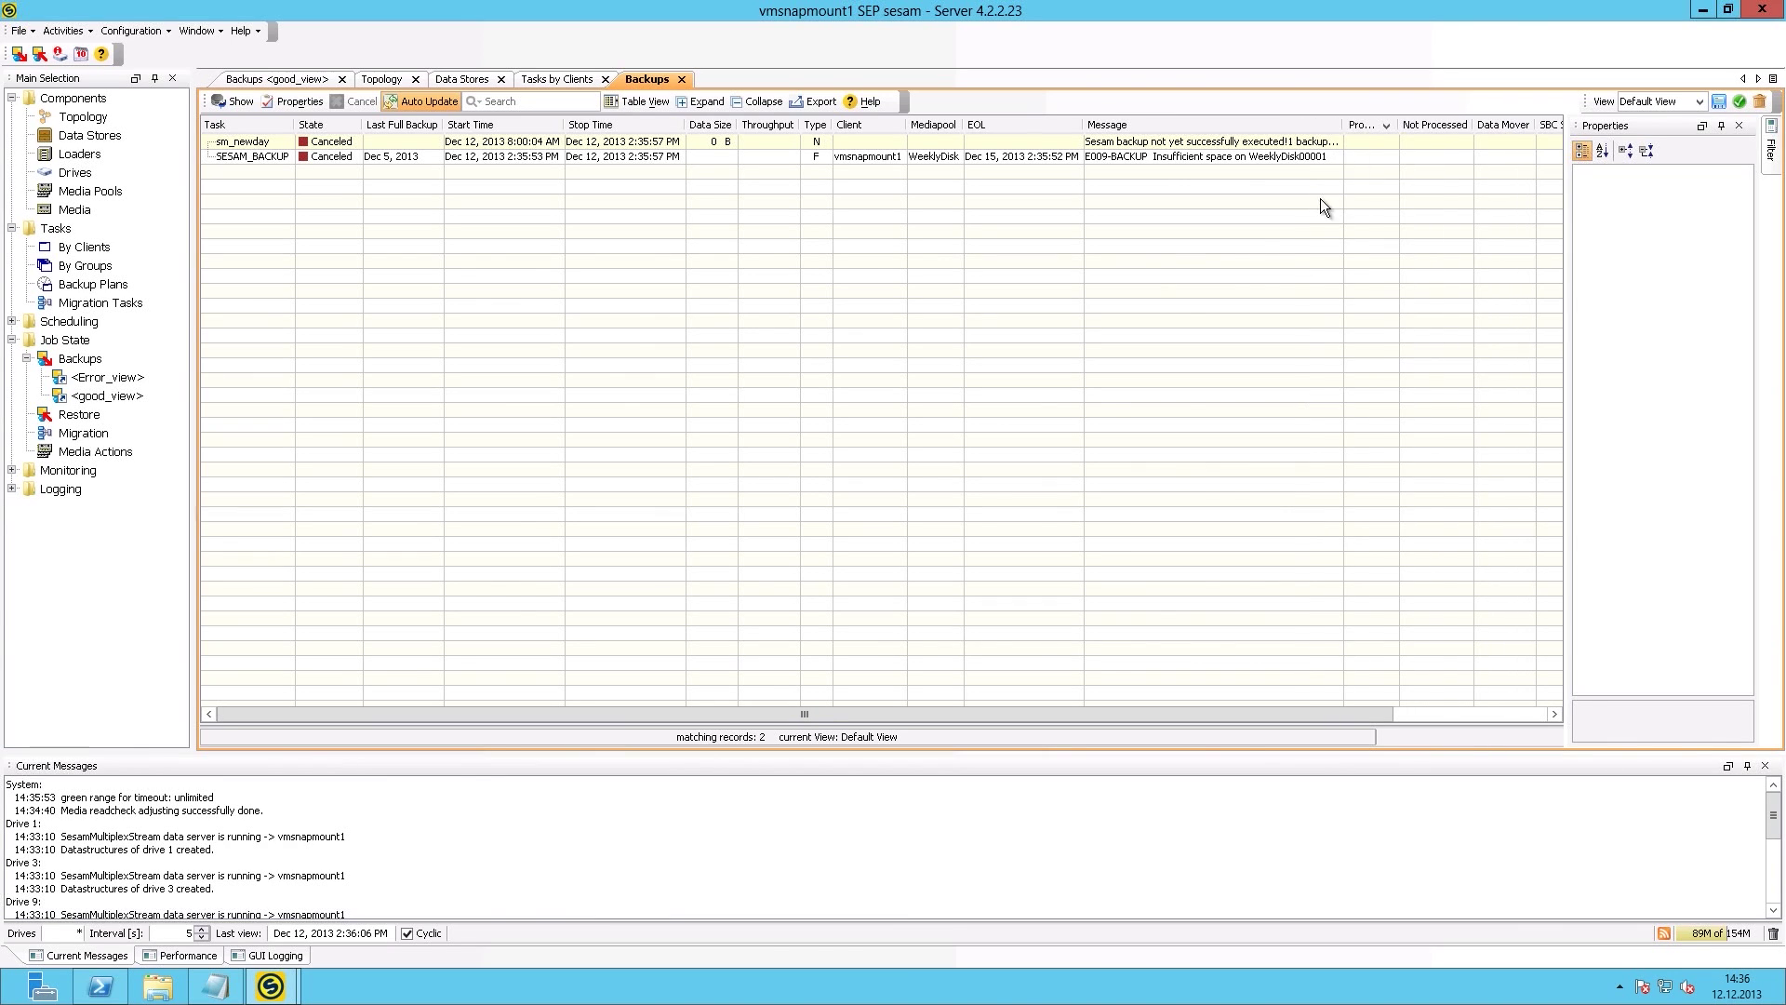
- Set DS-local-disk-1's capacity to -1 GB, high water mark to -15 GB and low water mark to -30 GB, and save
left_click(110, 137)
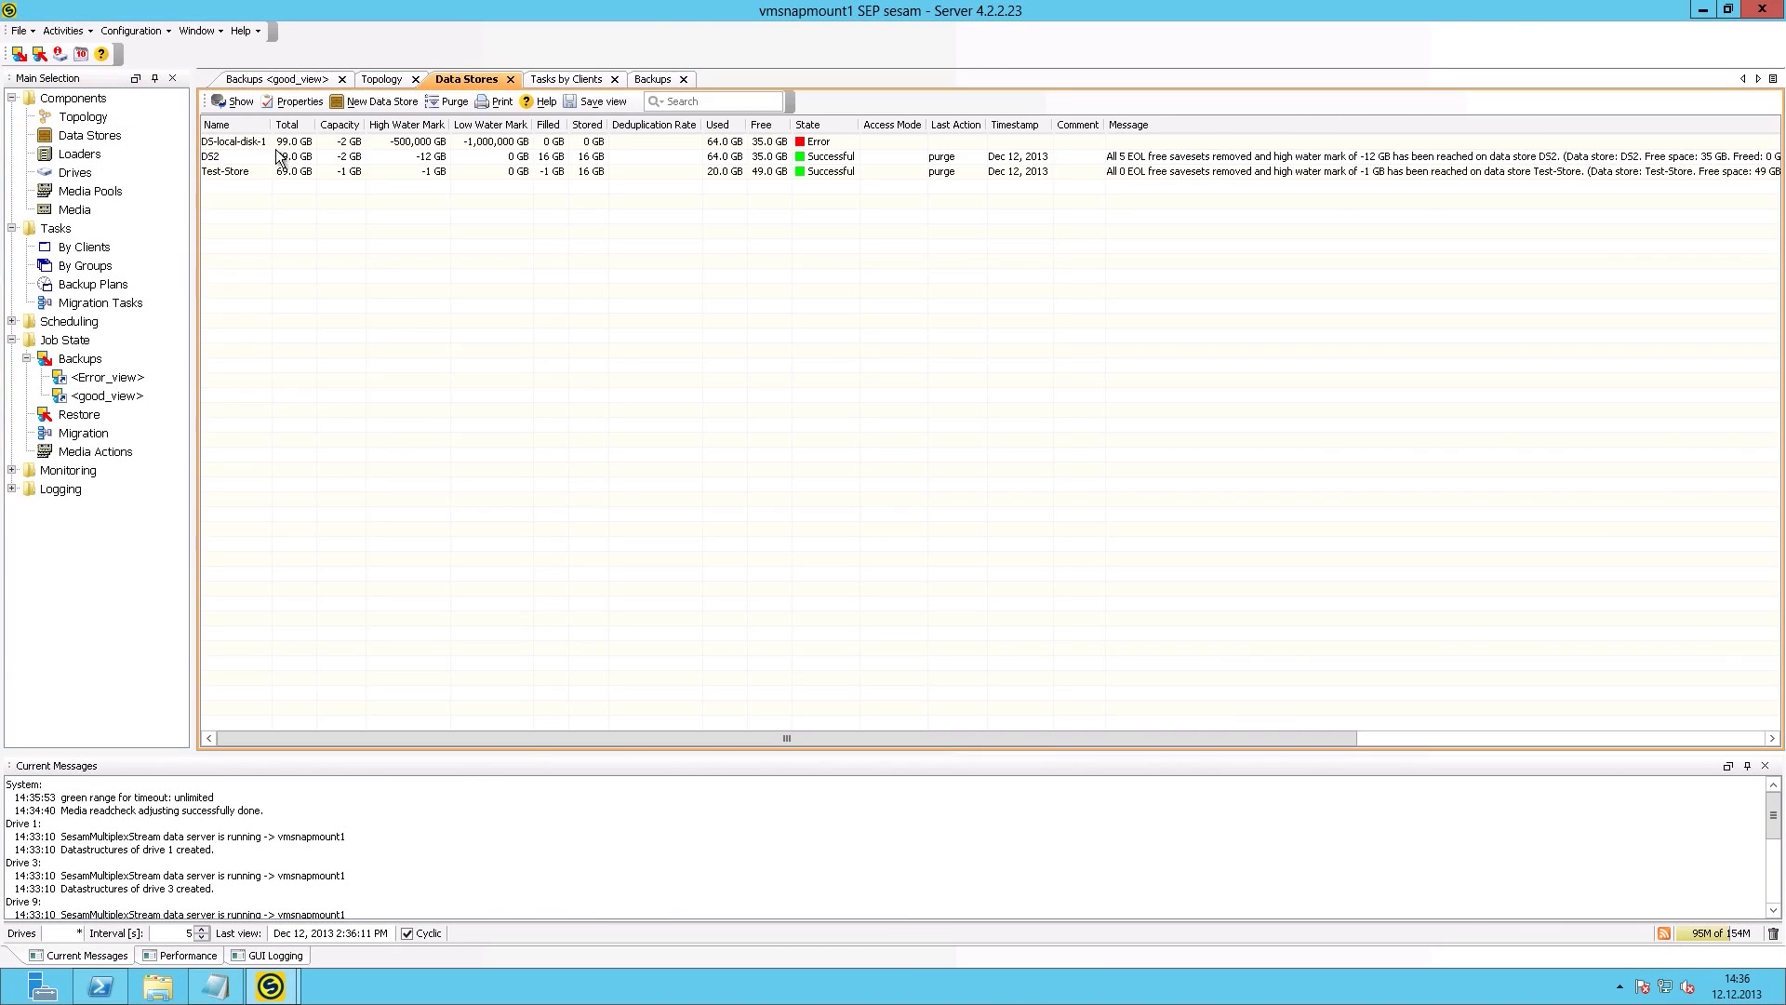
double_click(248, 142)
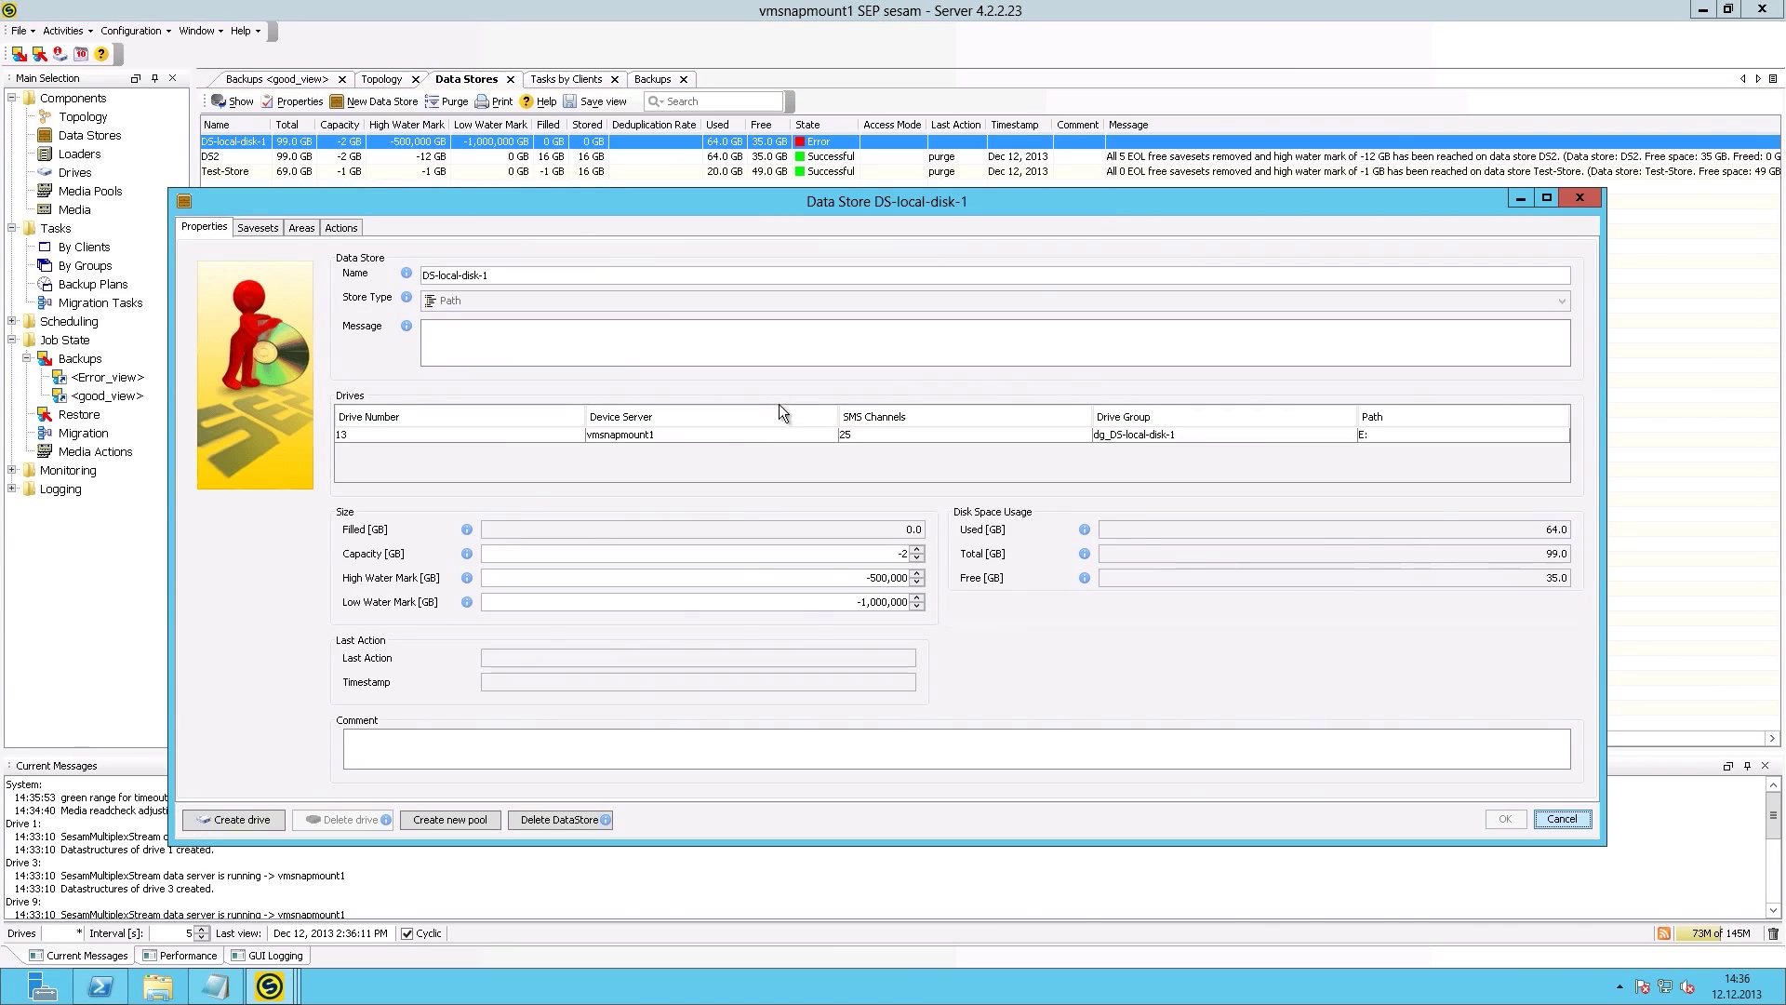
left_click(840, 577)
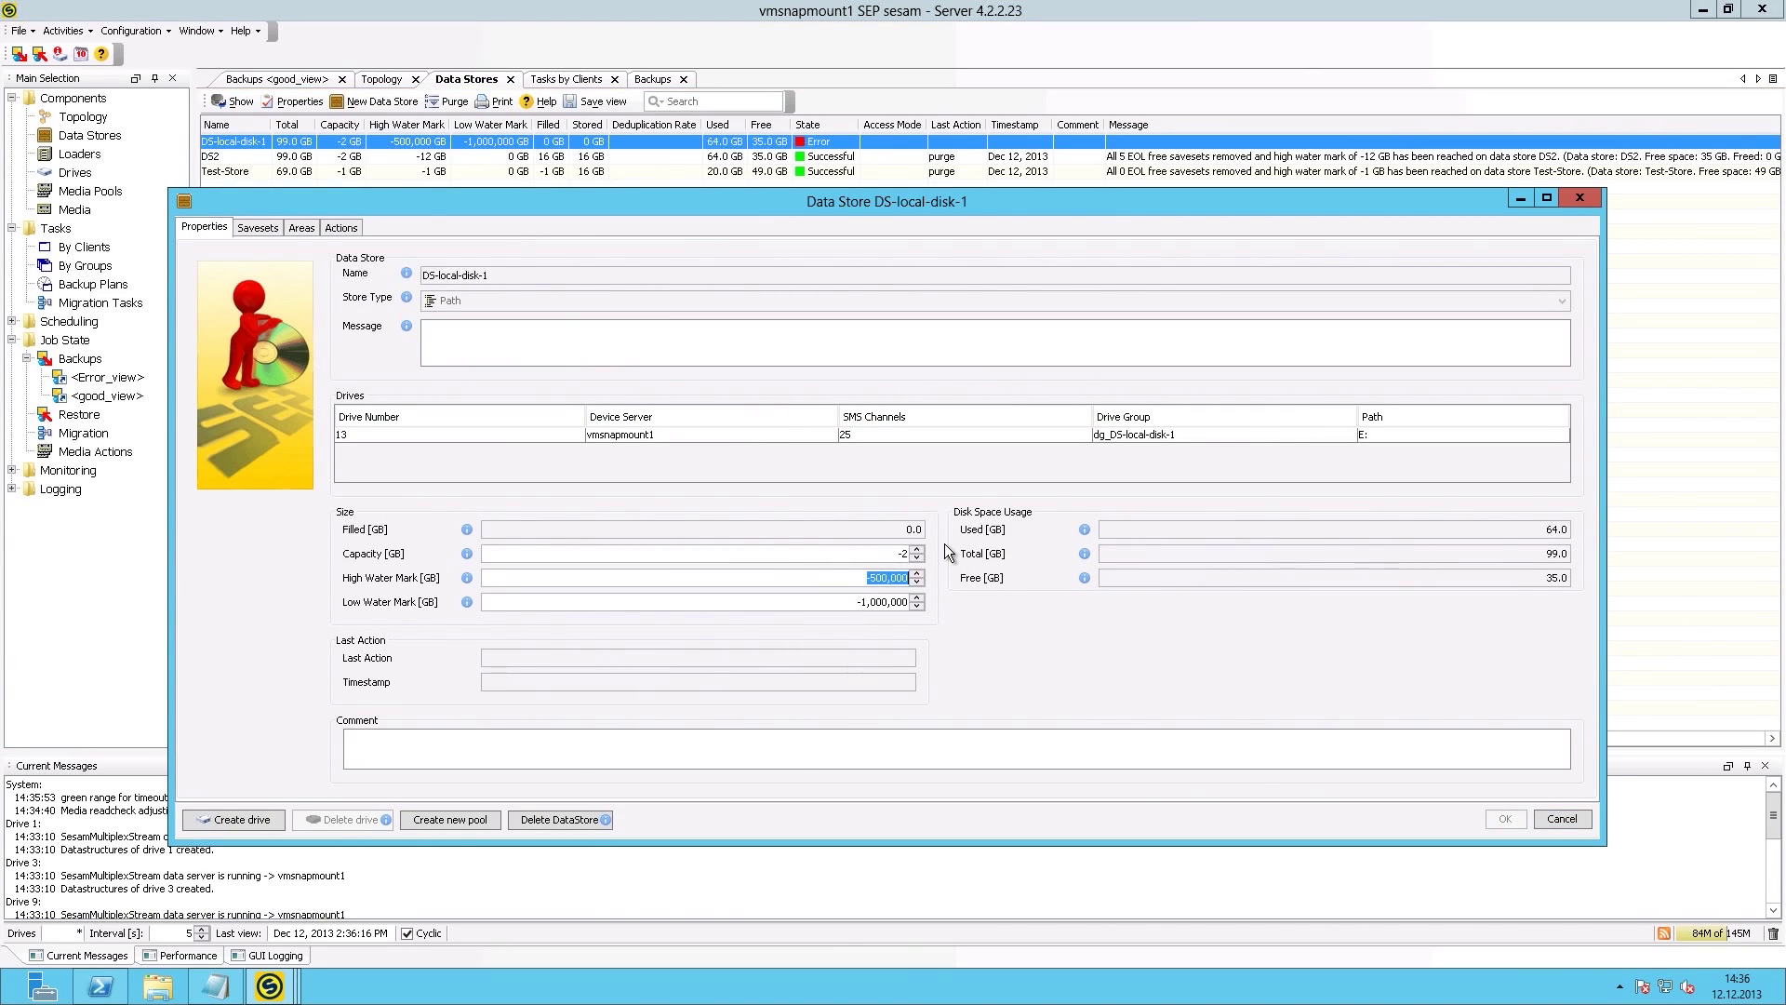
type("-12")
key("Tab")
type("-")
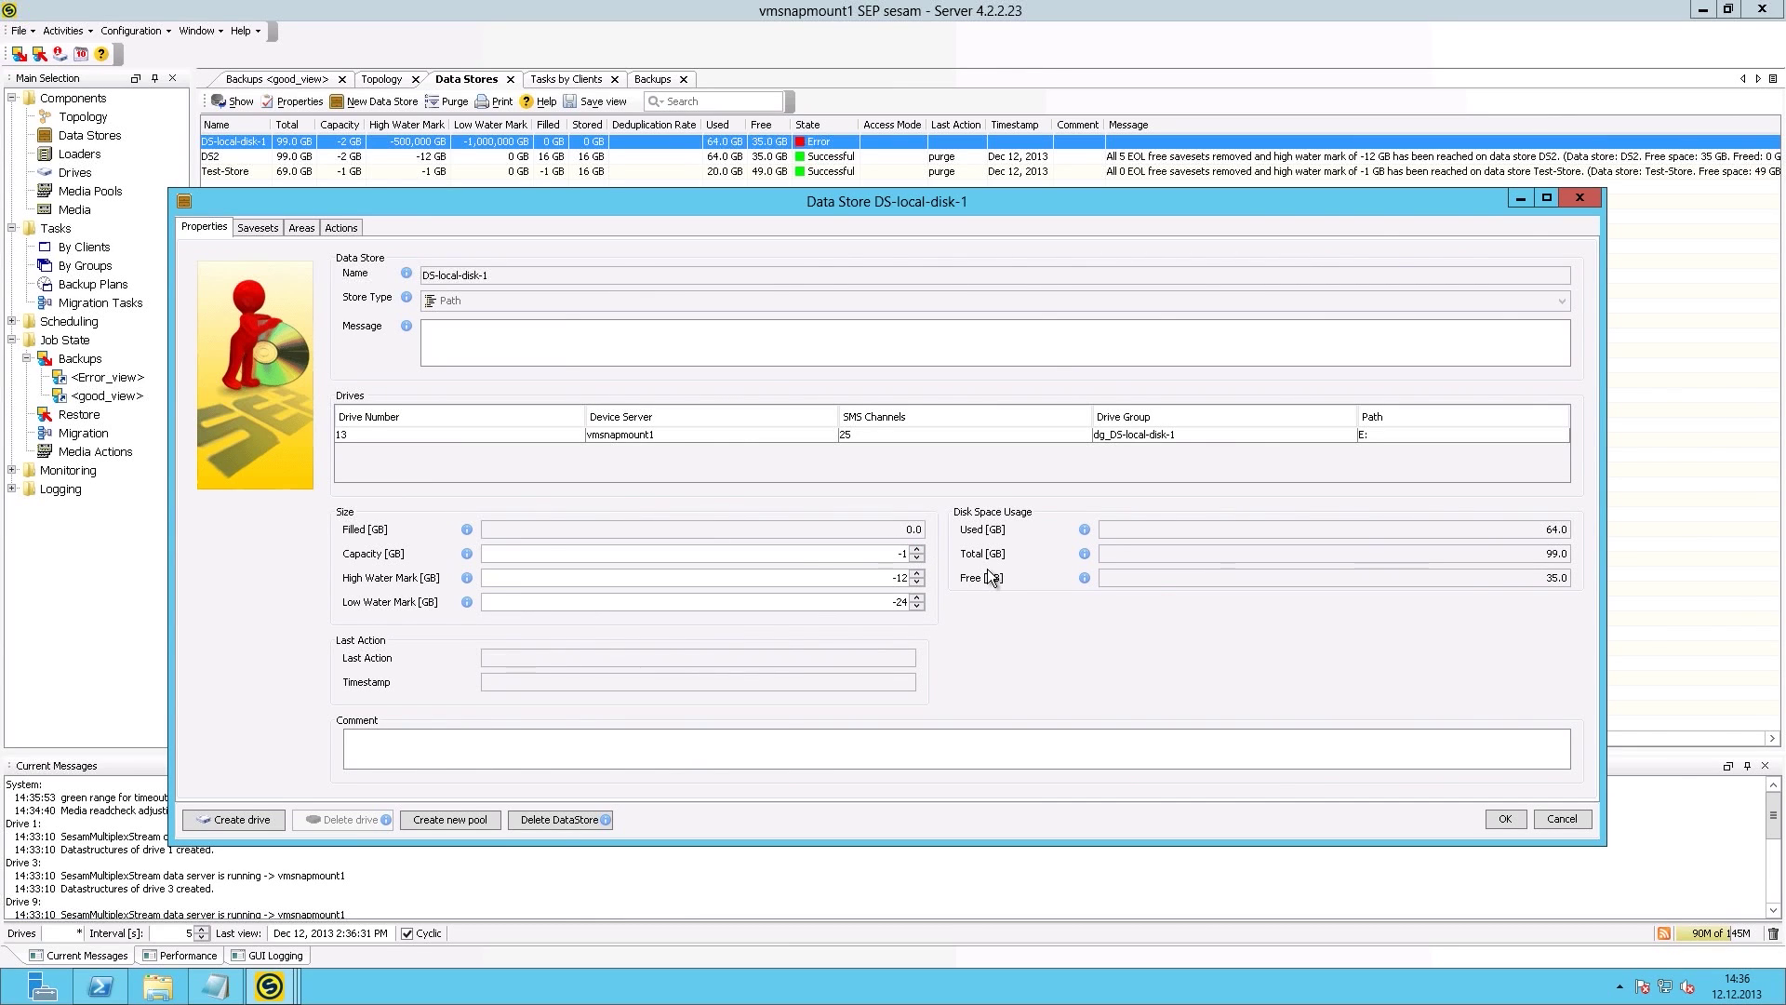
double_click(894, 577)
type("-")
key("Tab")
left_click(1509, 818)
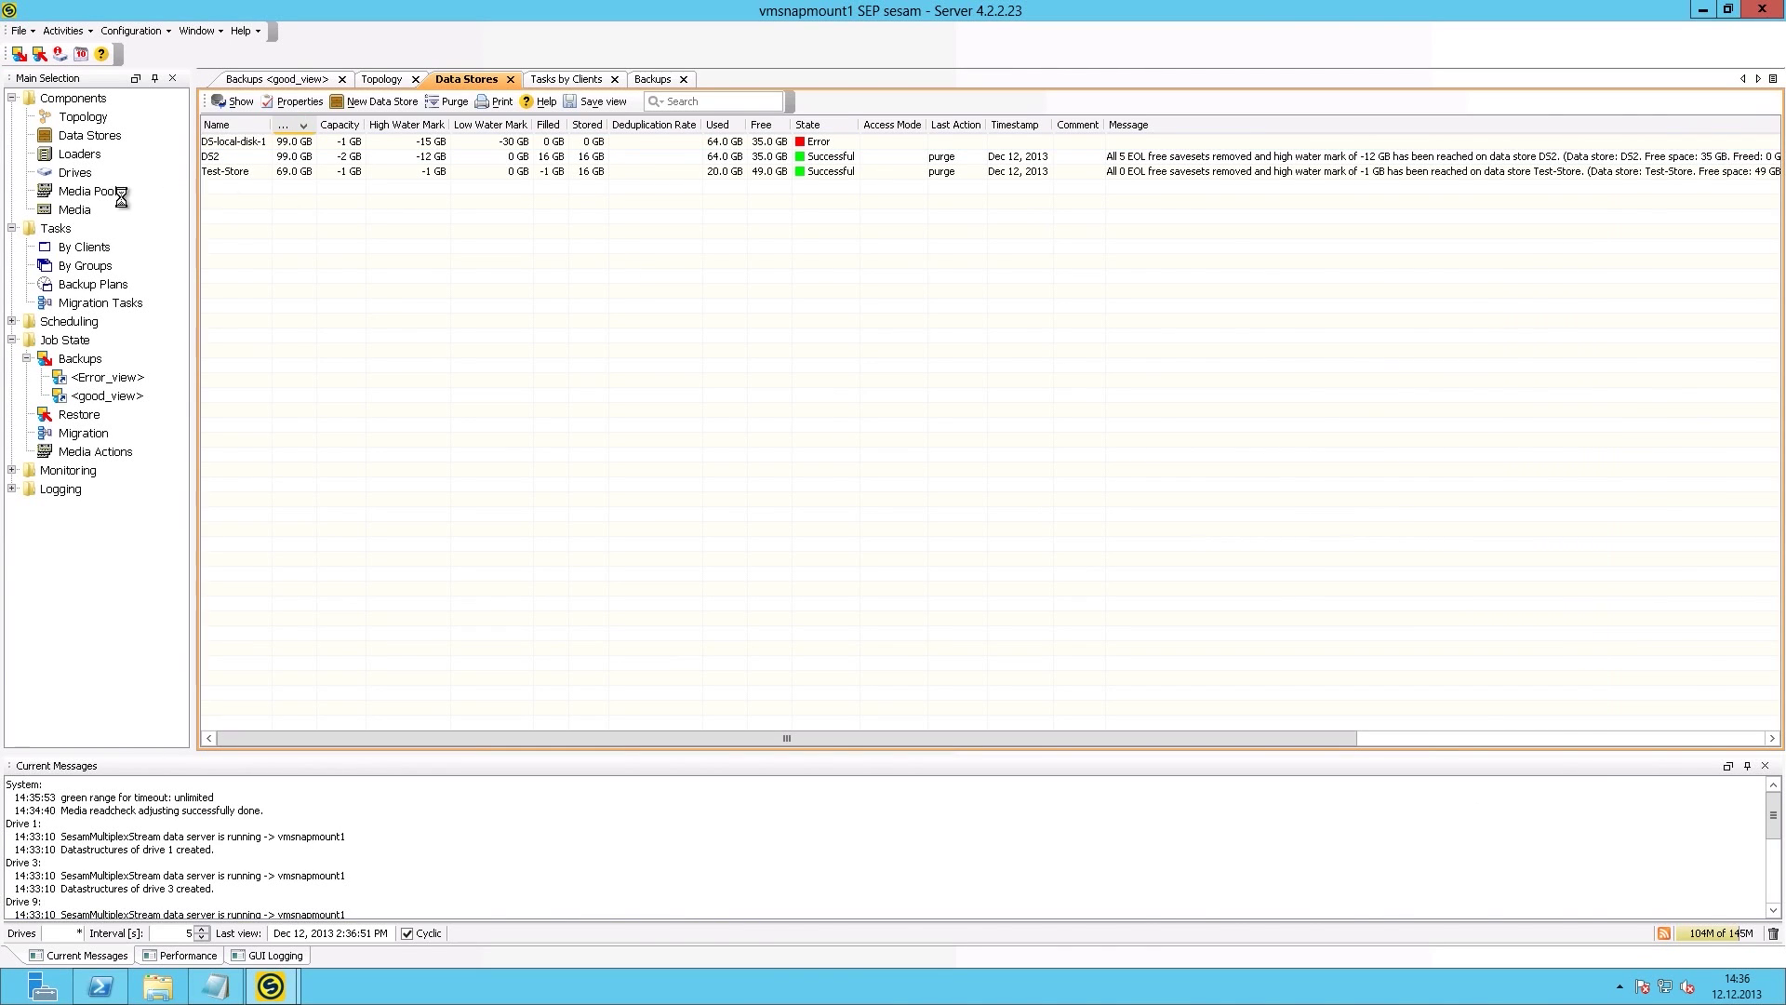
- Restart the canceled SESAM_BACKUP job as a FULL backup to media pool WeeklyDisk and refresh its job state
left_click(89, 359)
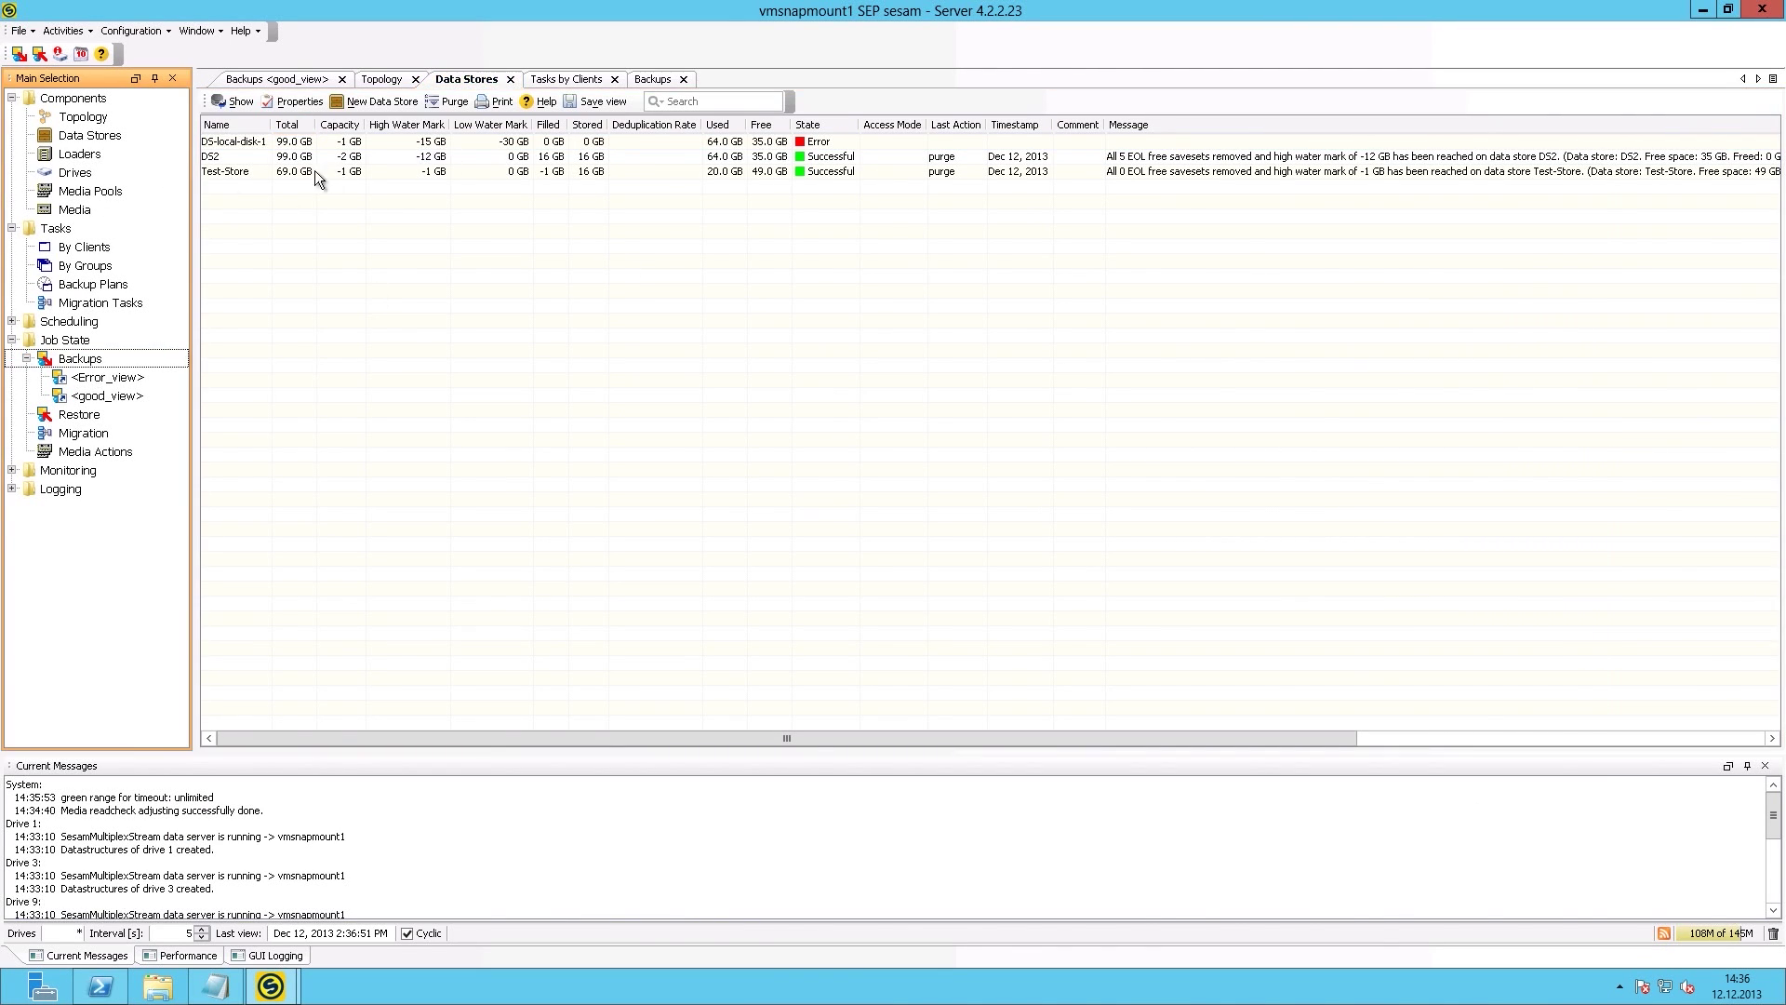
double_click(93, 364)
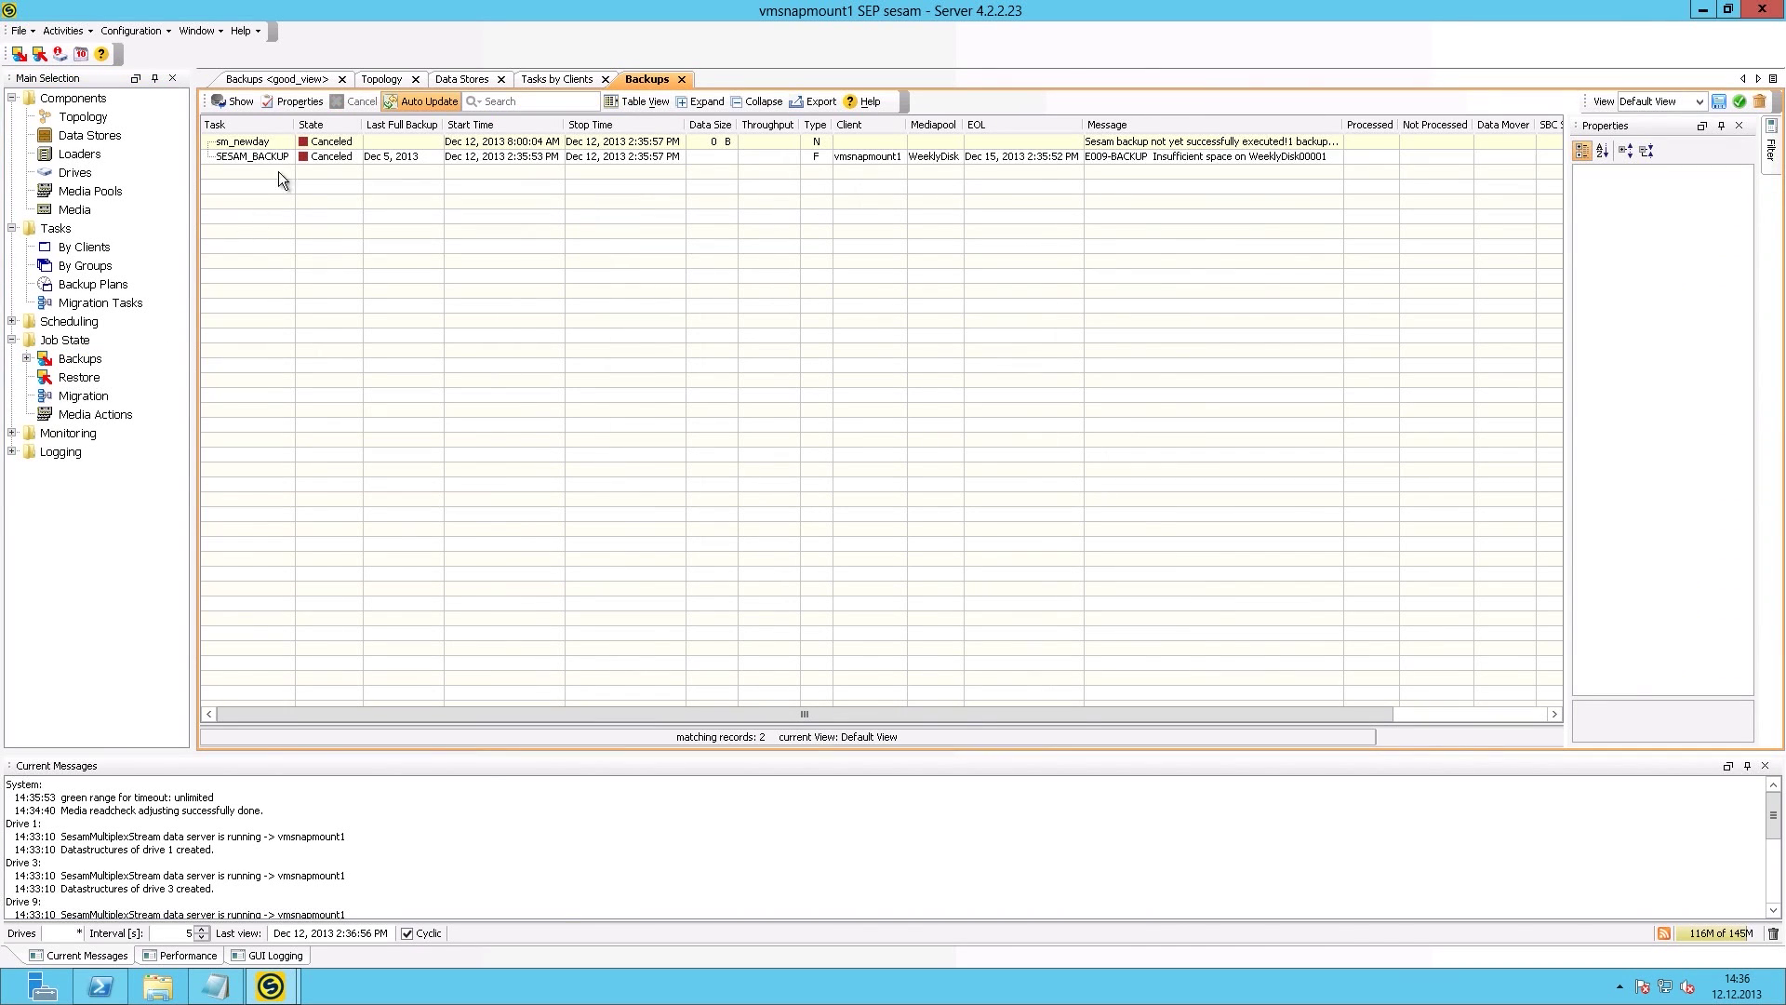
left_click(279, 157)
right_click(283, 160)
left_click(353, 177)
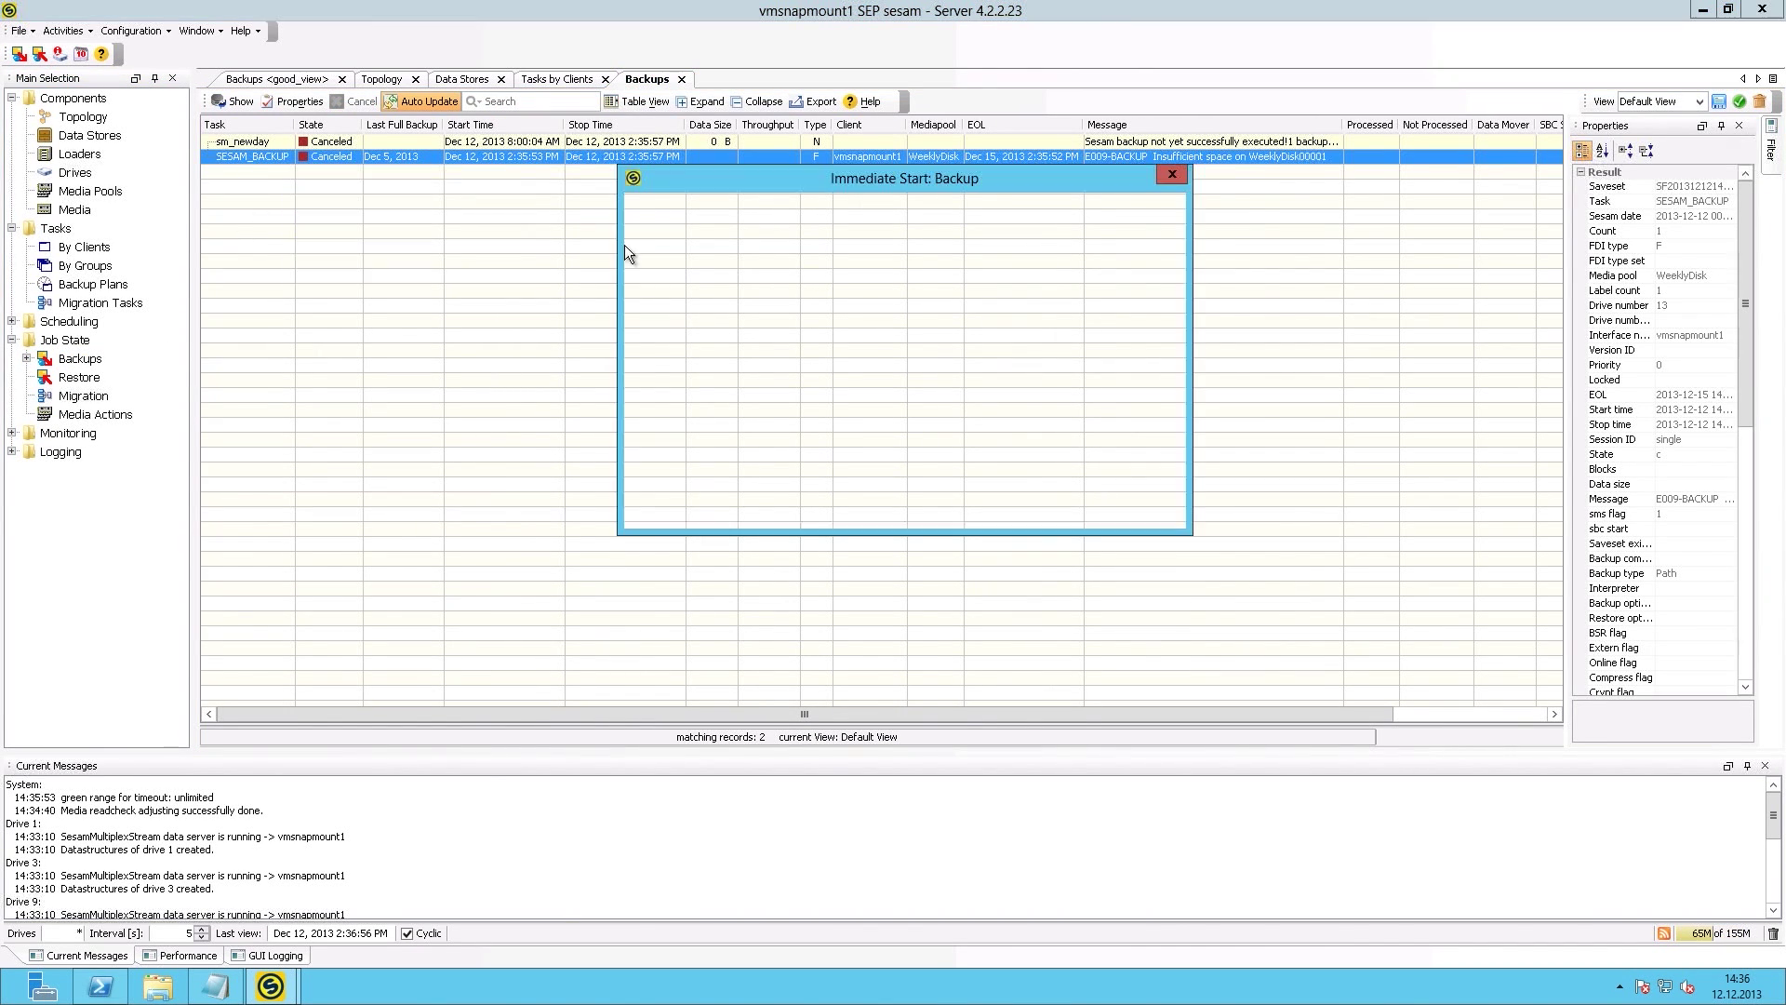
left_click(1076, 511)
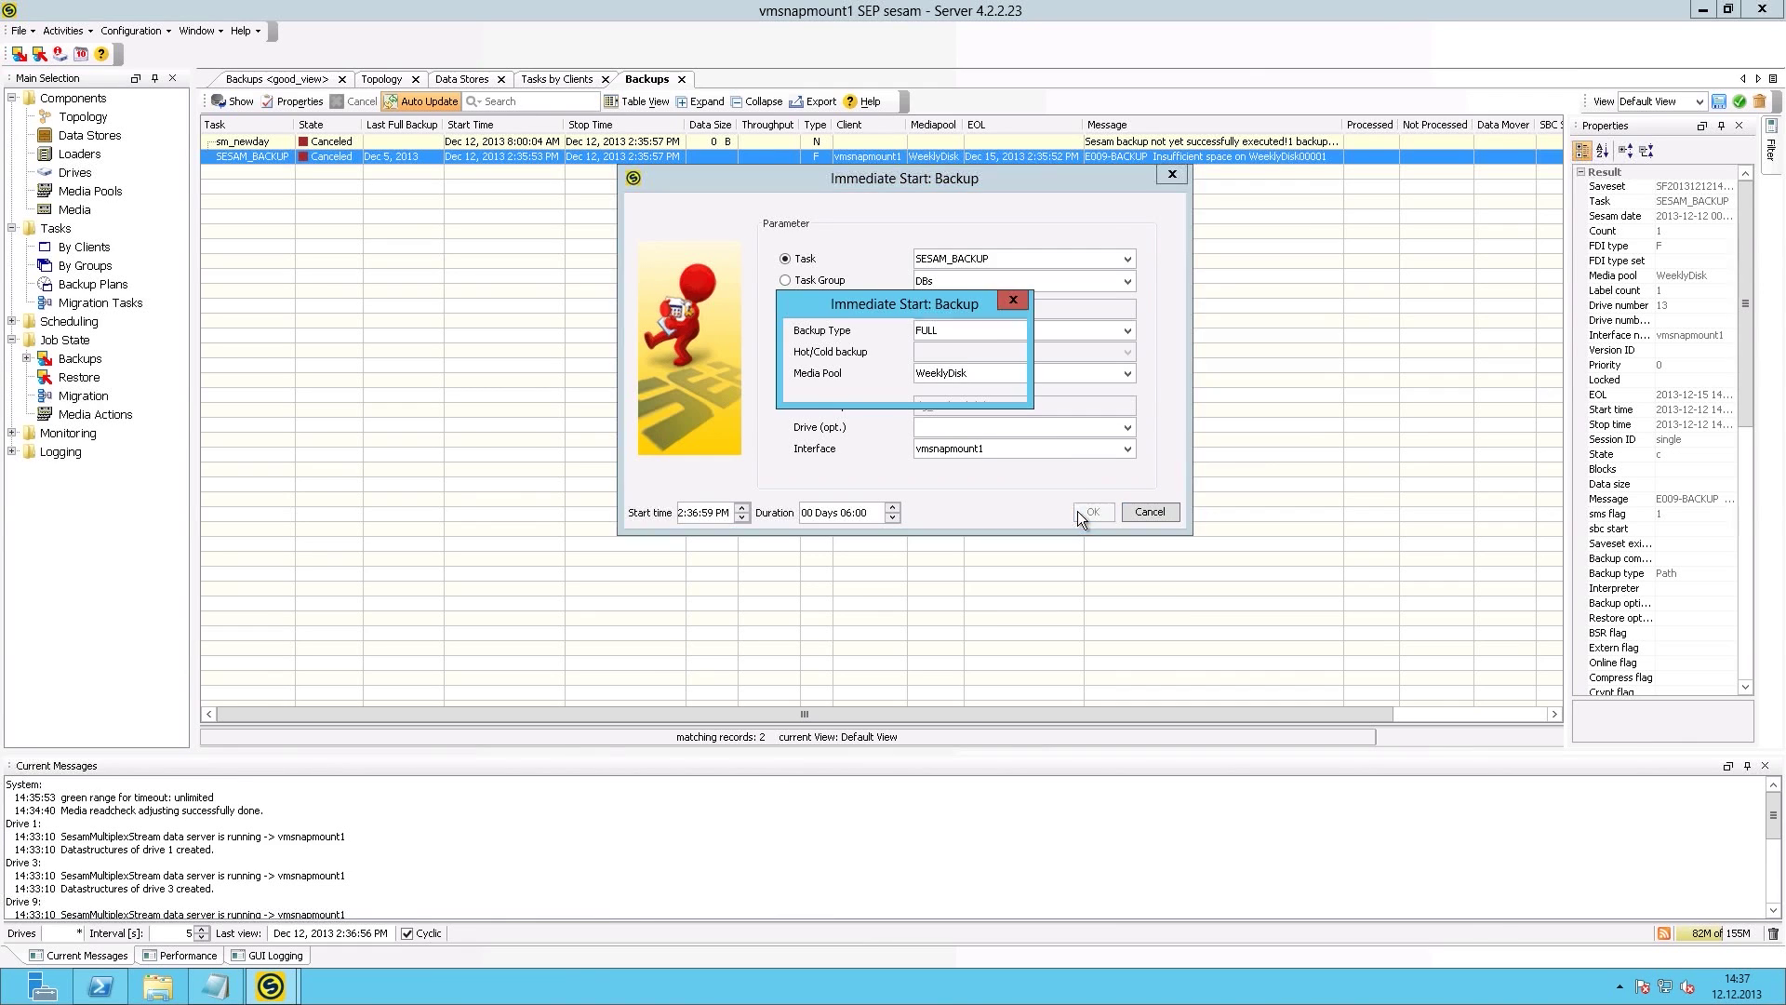
left_click(901, 383)
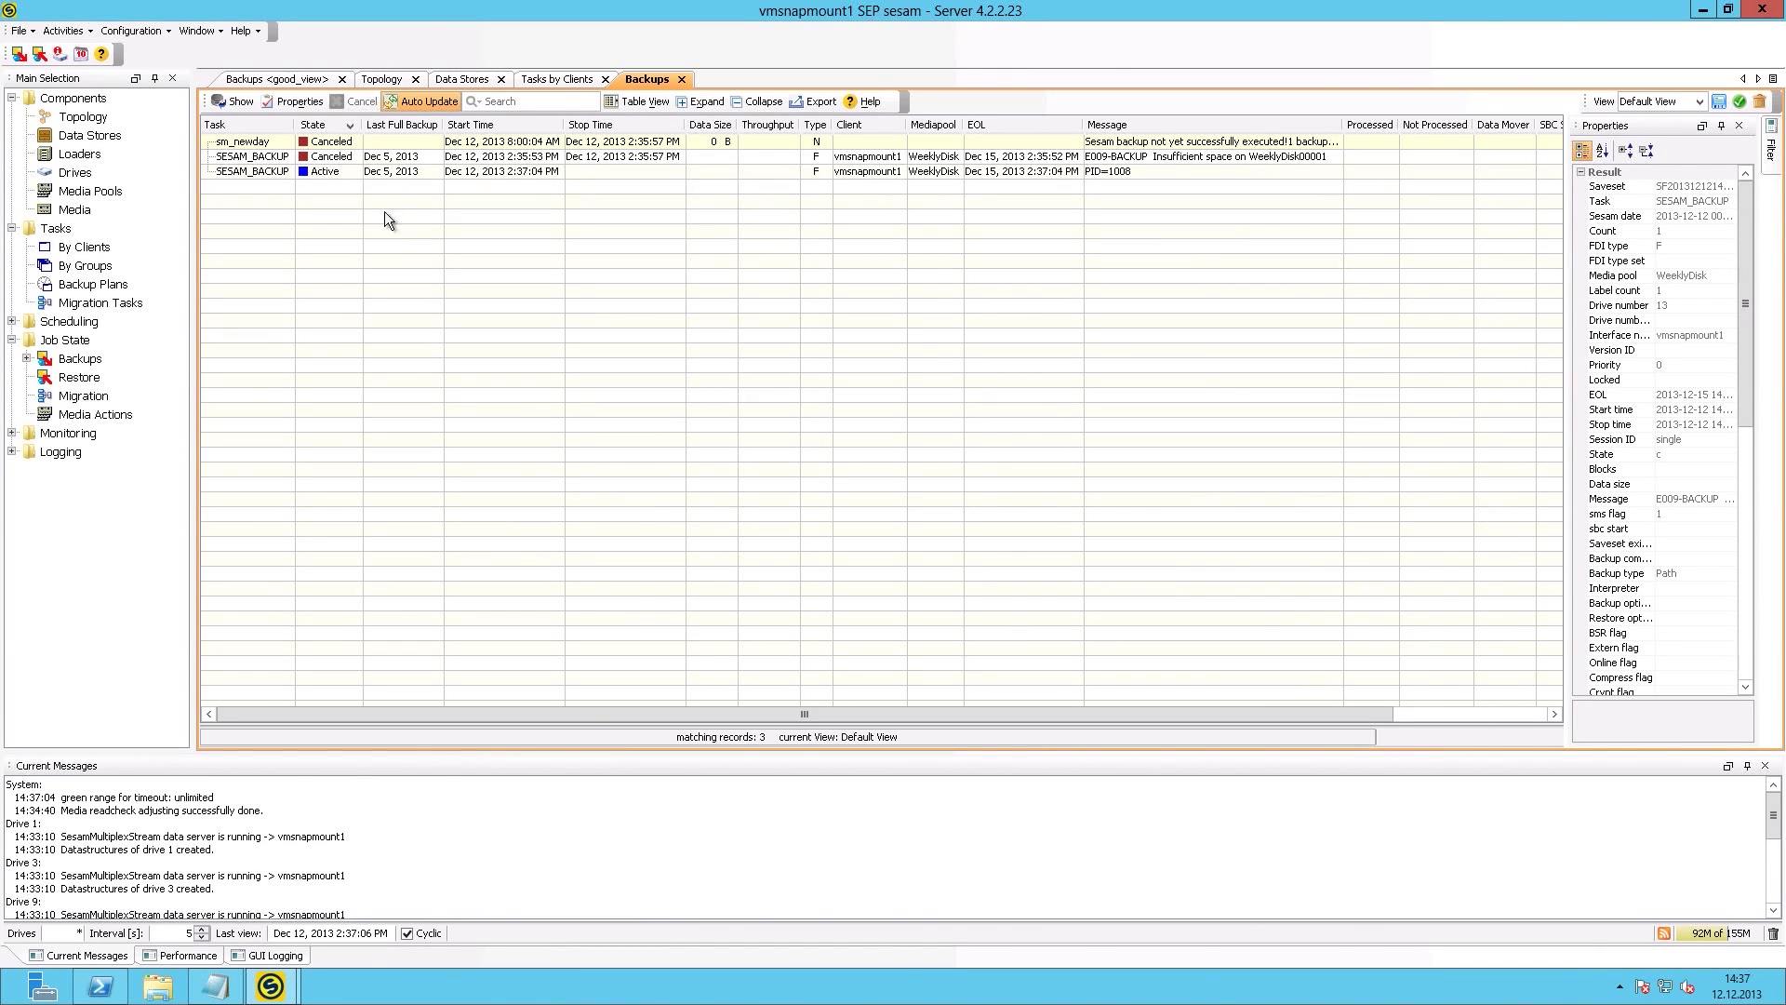
left_click(277, 173)
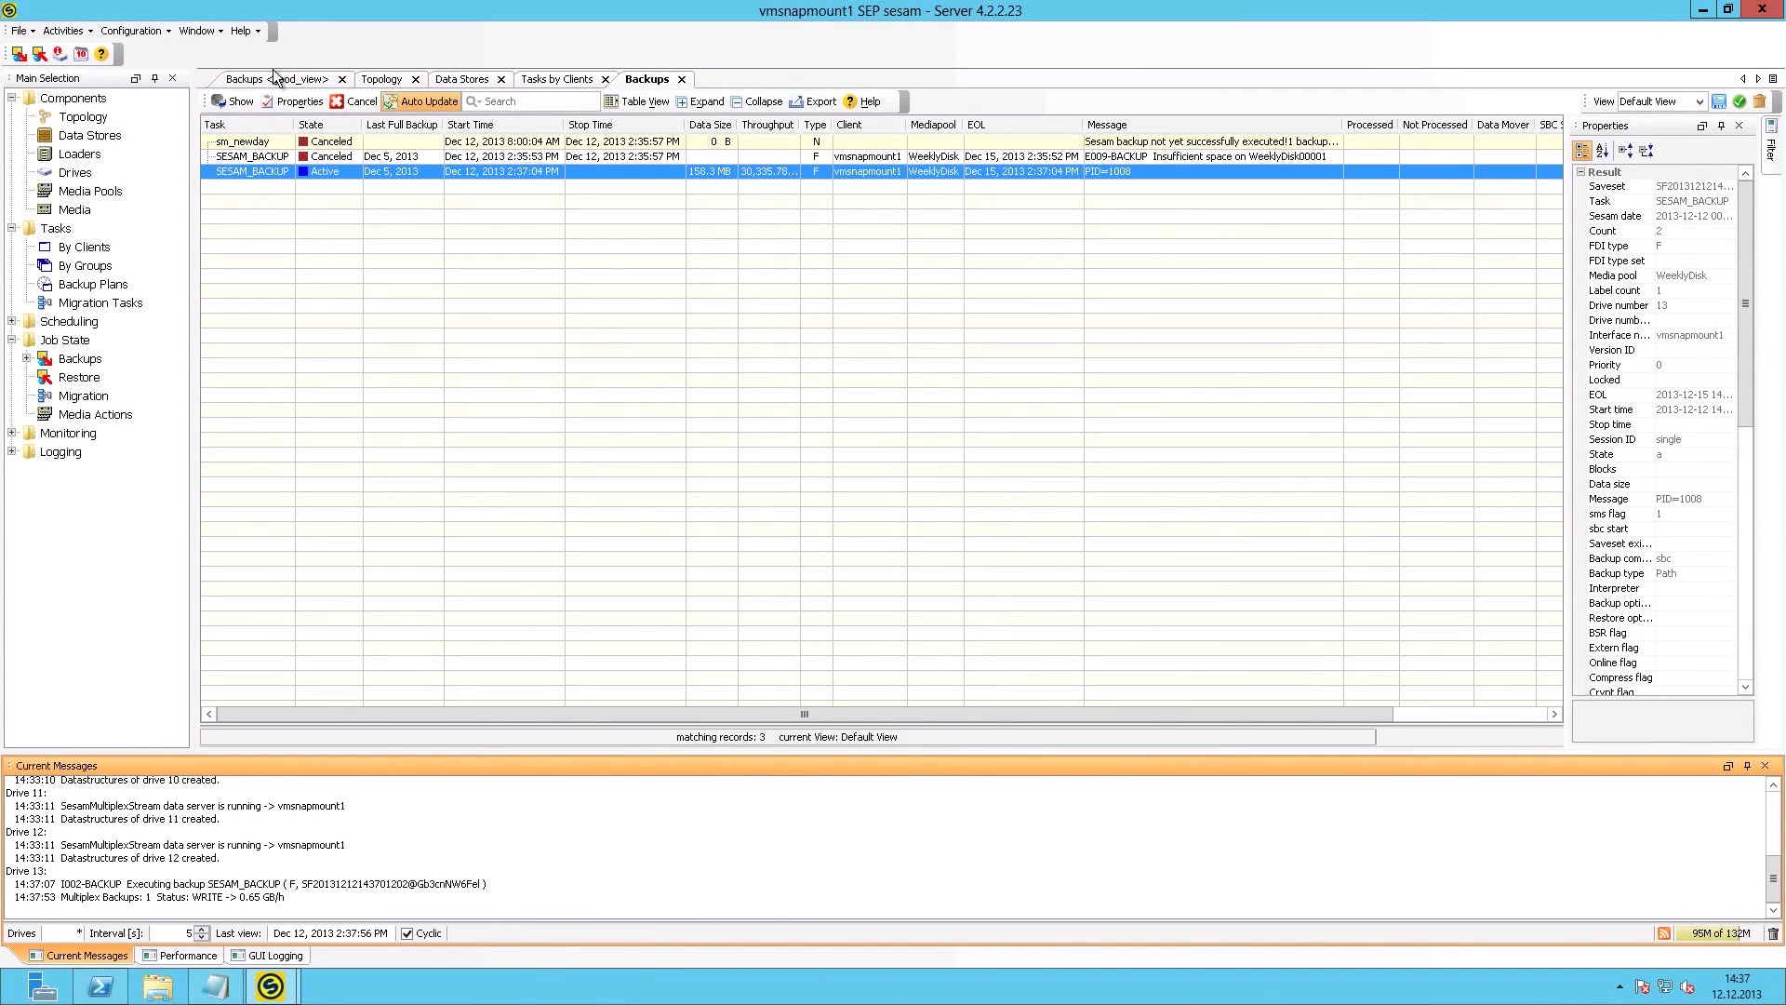
left_click(221, 94)
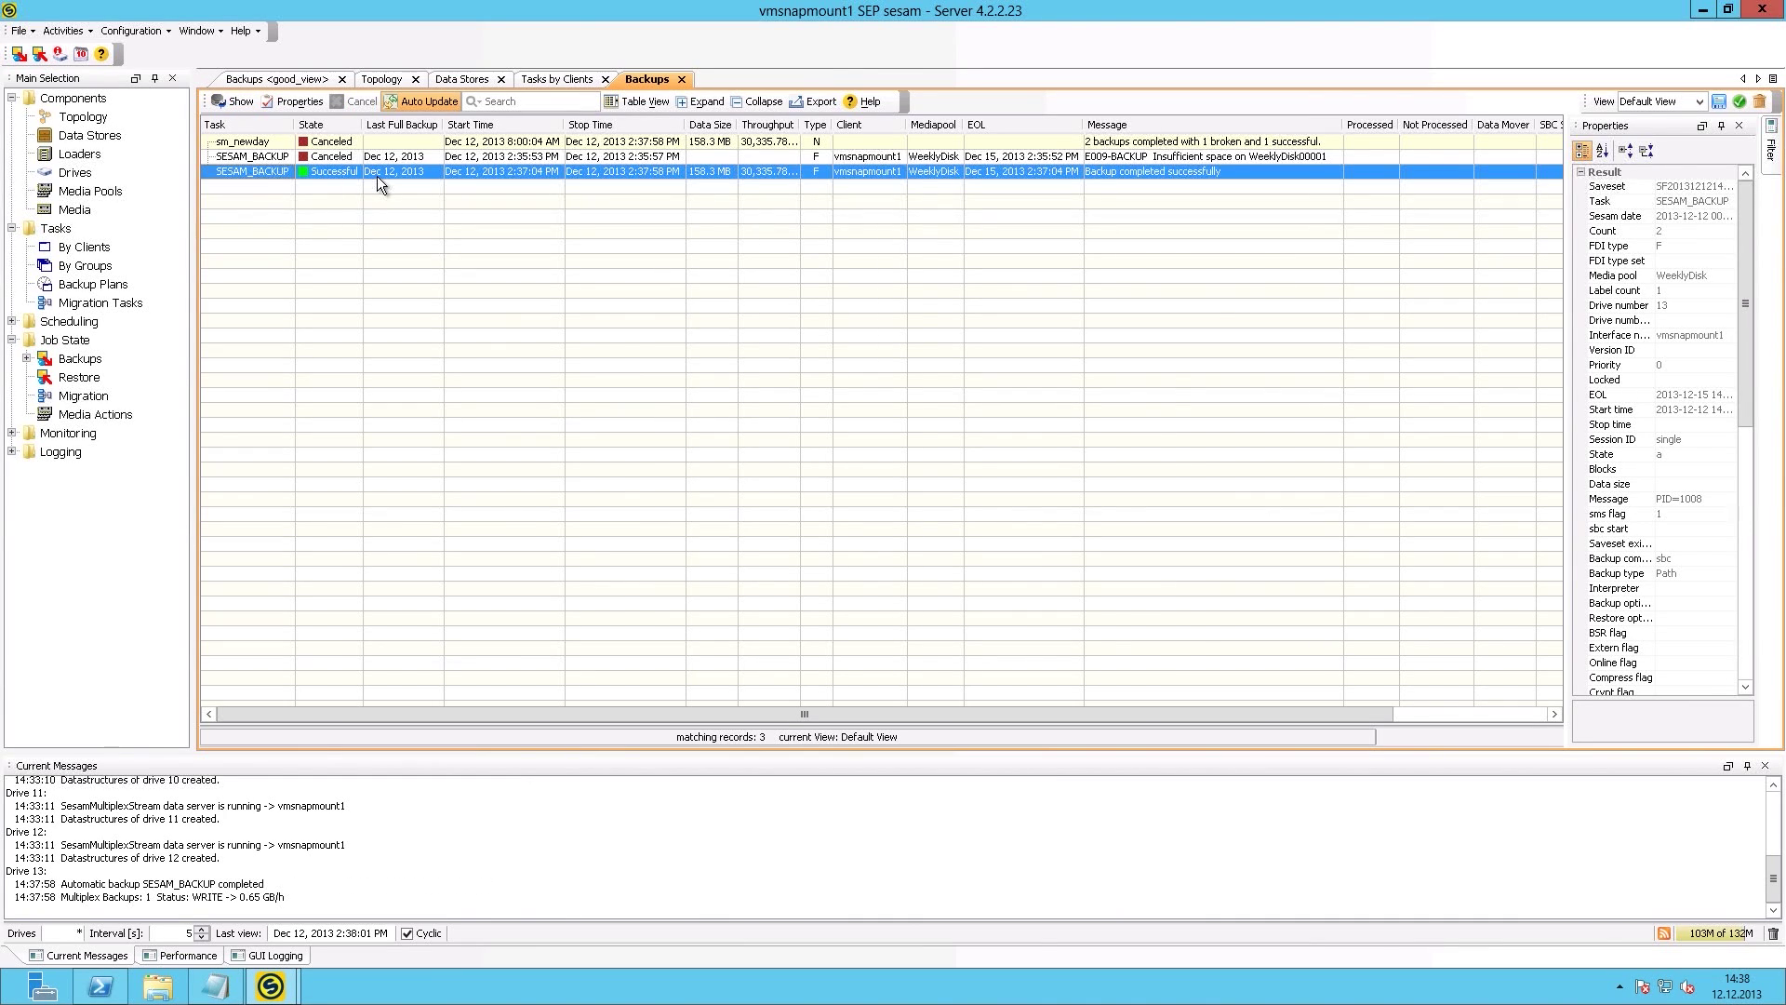
- Open the savesets of data store DS-local-disk-1 and review the lock and EOL options available for the SESAM_BACKUP saveset
left_click(112, 136)
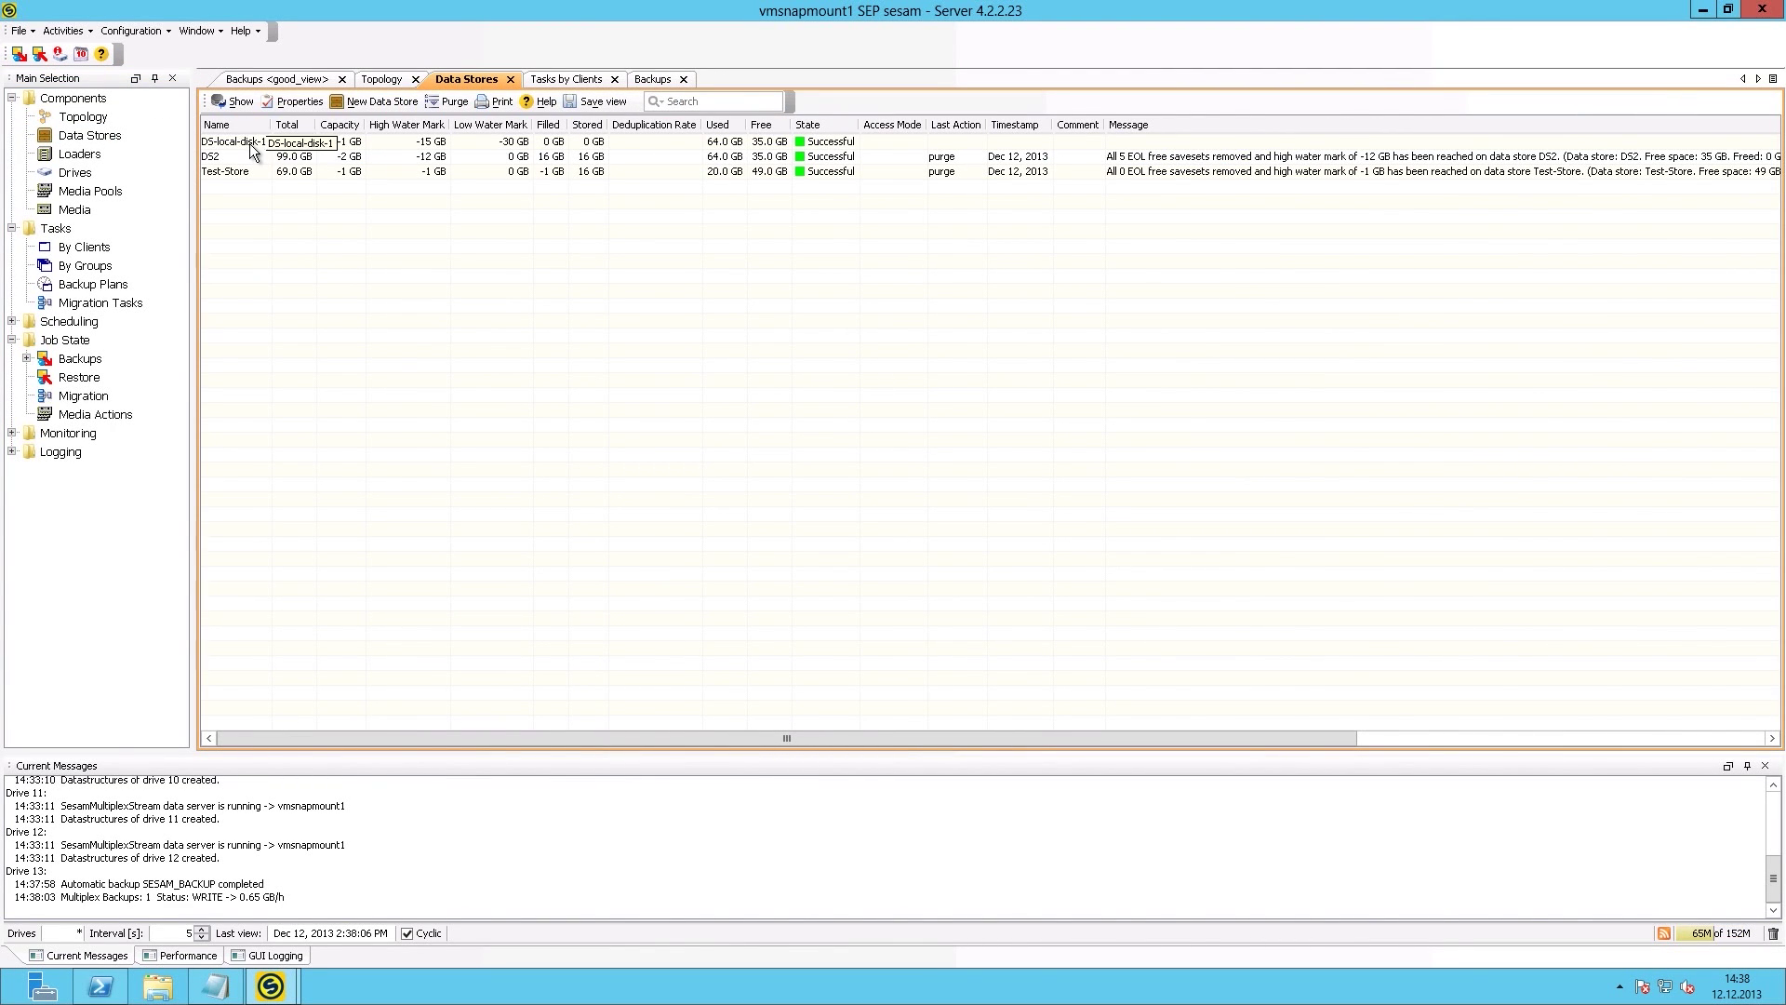
double_click(250, 144)
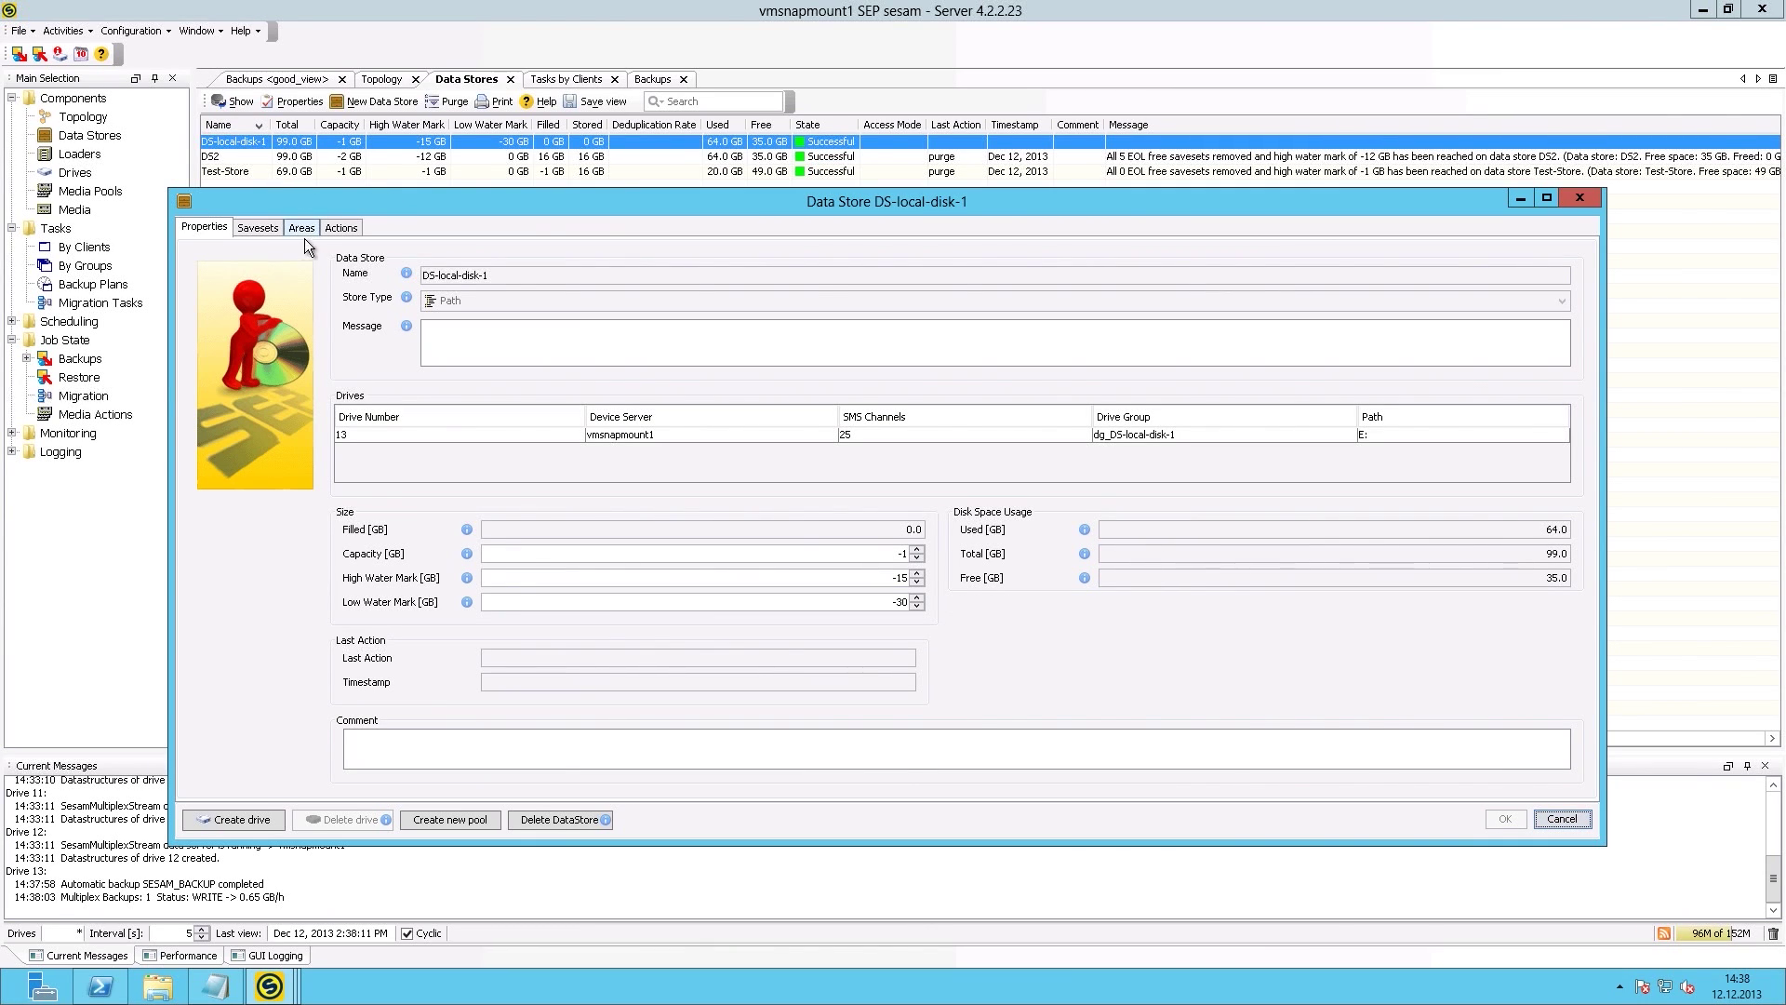
left_click(262, 229)
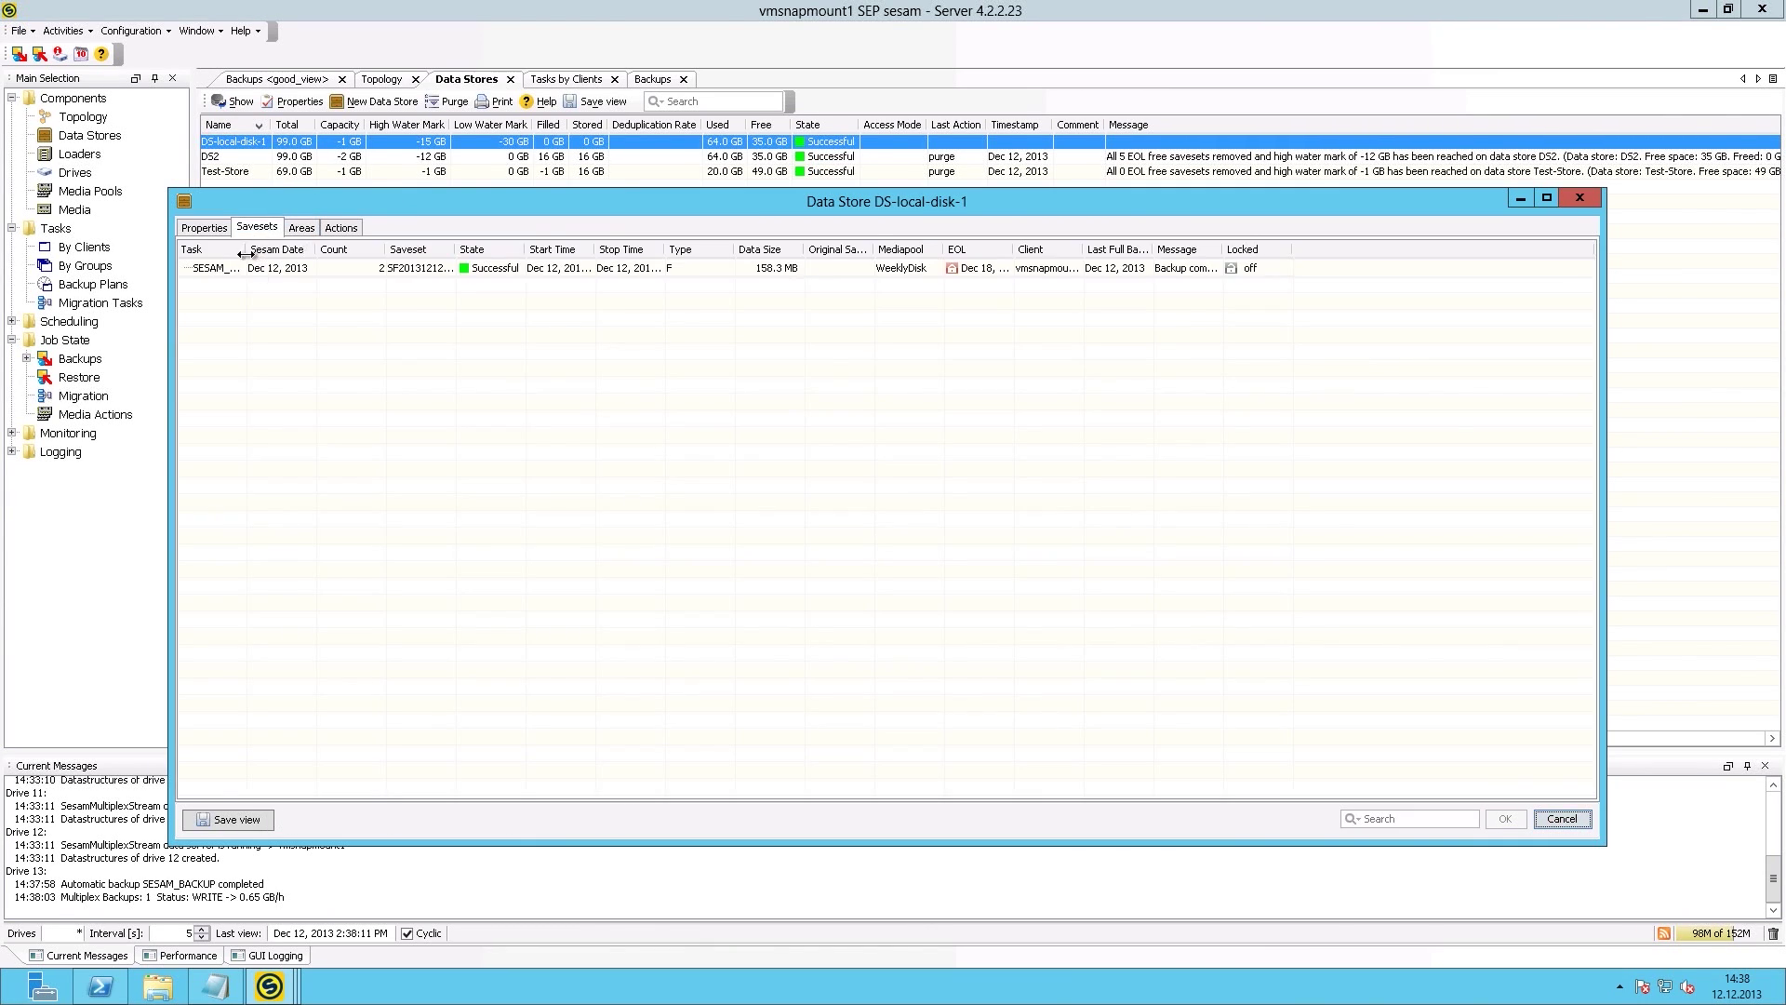
left_click(262, 269)
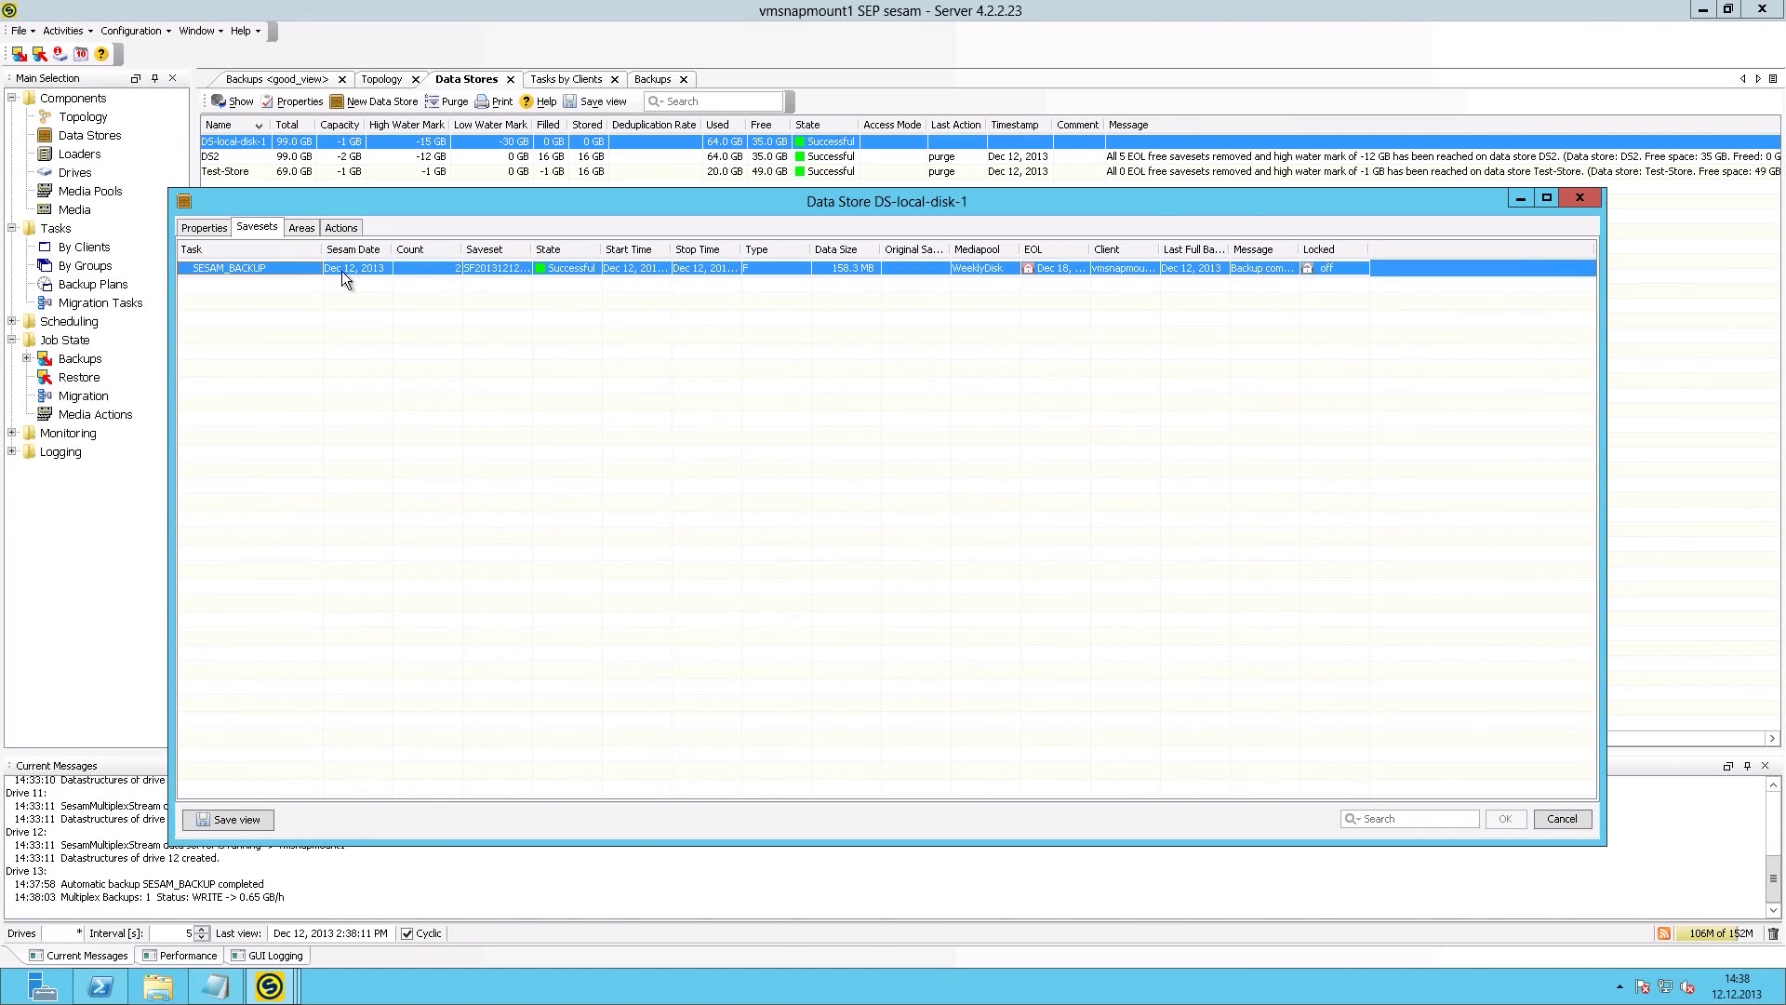
right_click(231, 268)
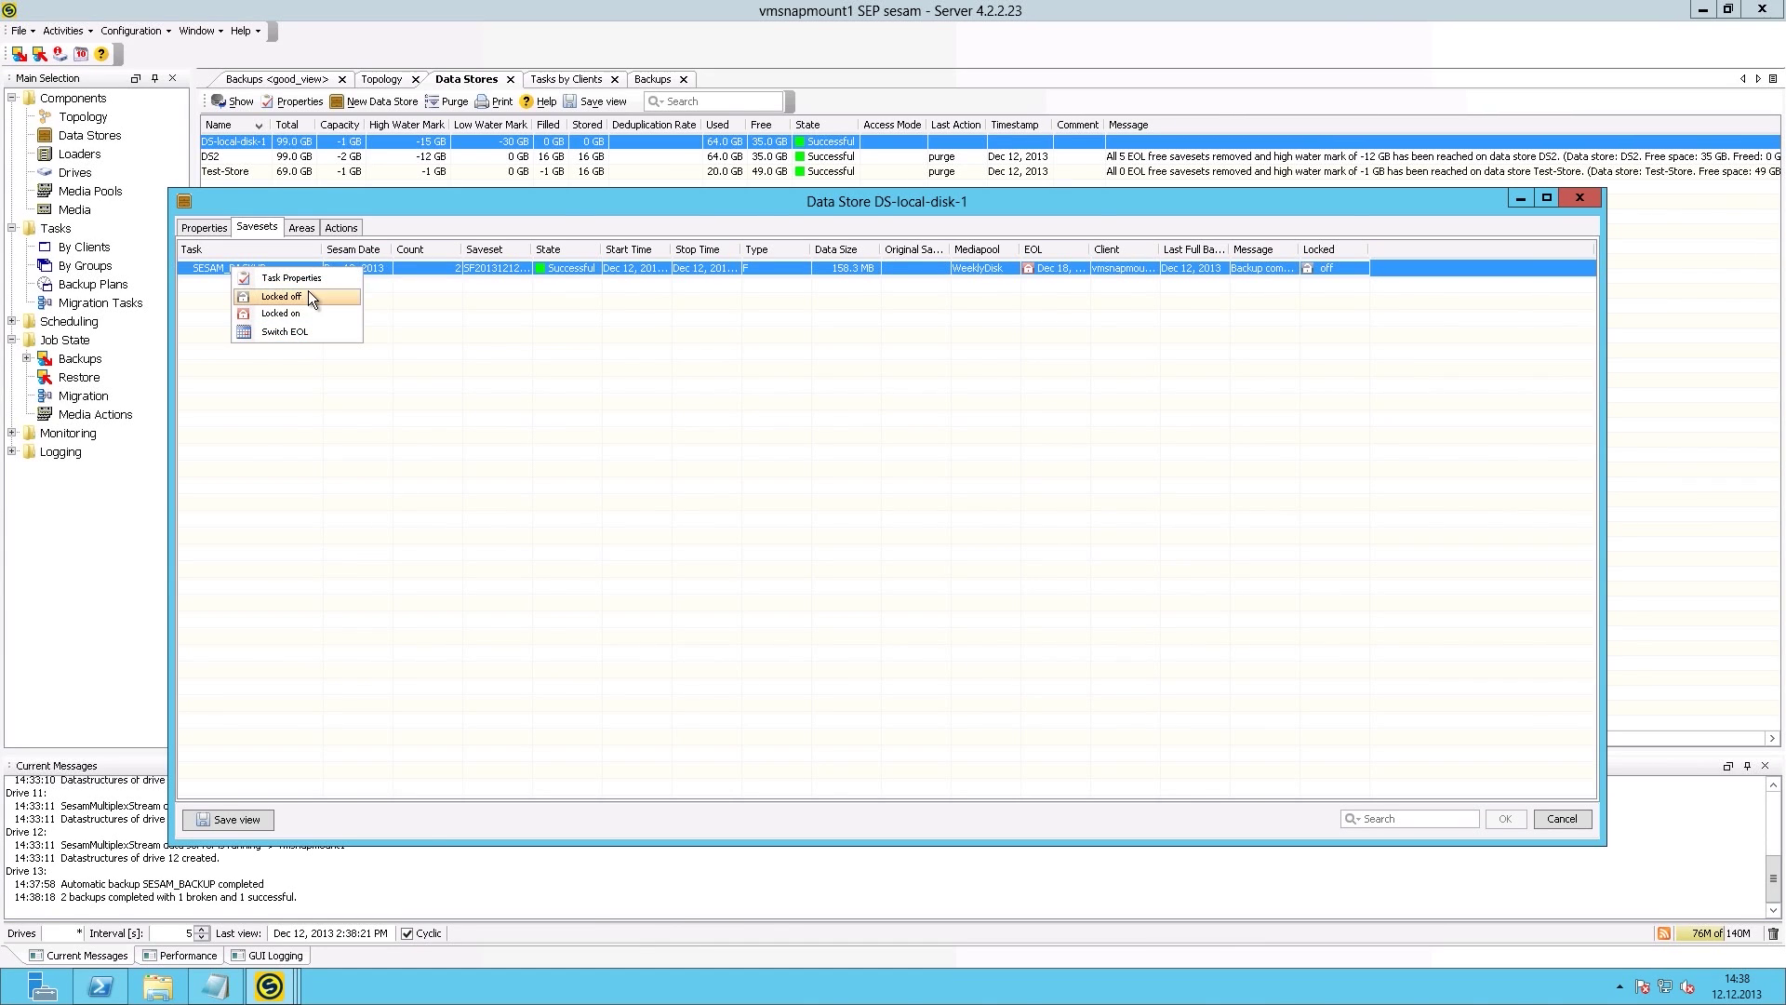
left_click(199, 271)
- Widen the EOL column, set the SESAM_BACKUP saveset's EOL to Dec 11, 2013, accept the expired date and save
left_click_drag(1090, 249, 1154, 249)
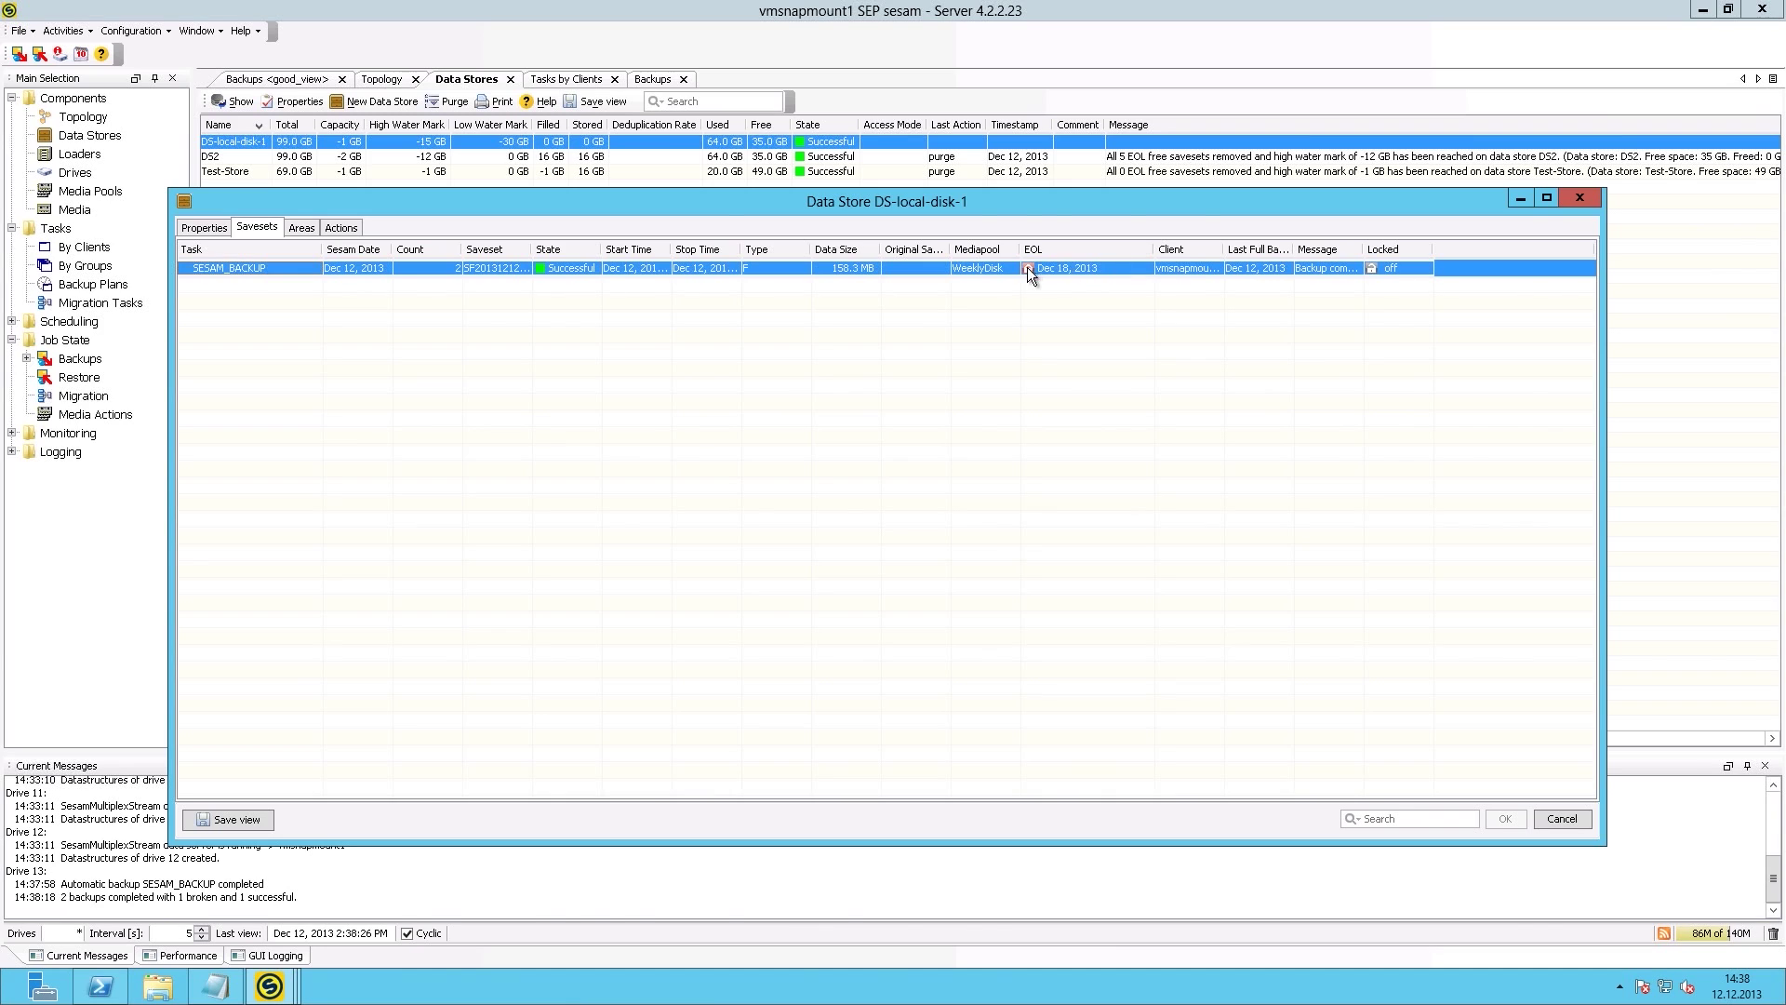
double_click(1109, 267)
left_click(1146, 268)
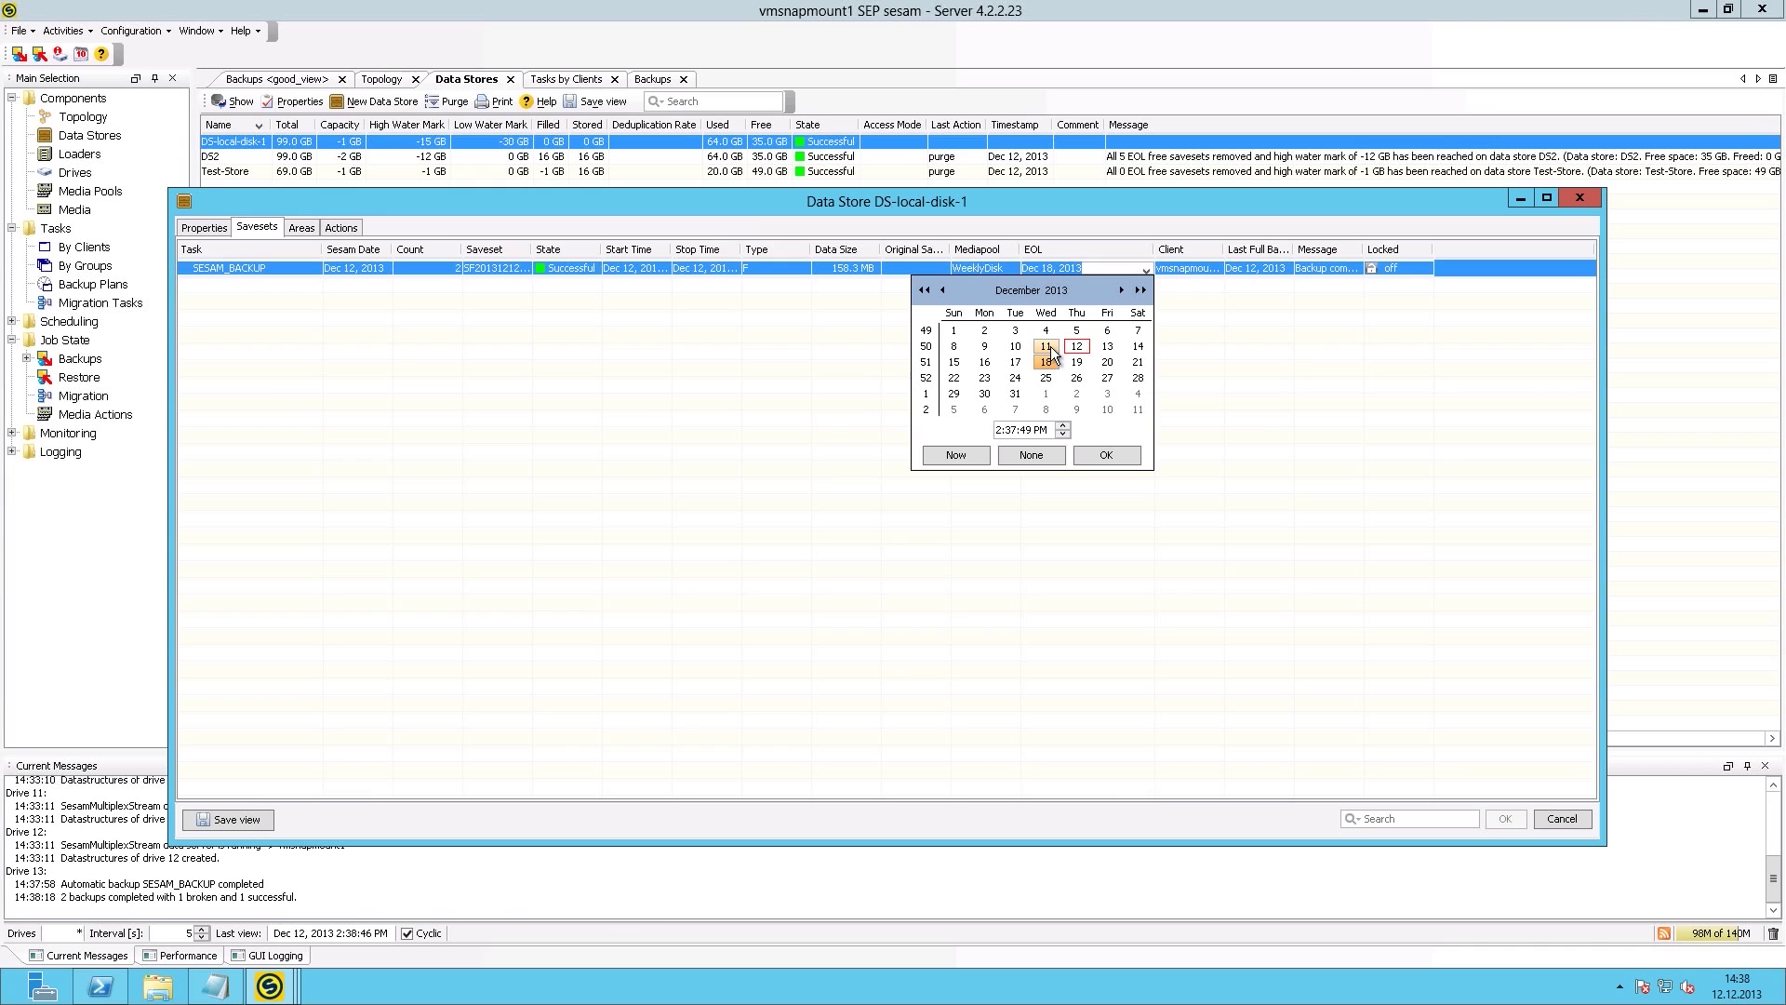
left_click(1047, 347)
left_click(1105, 456)
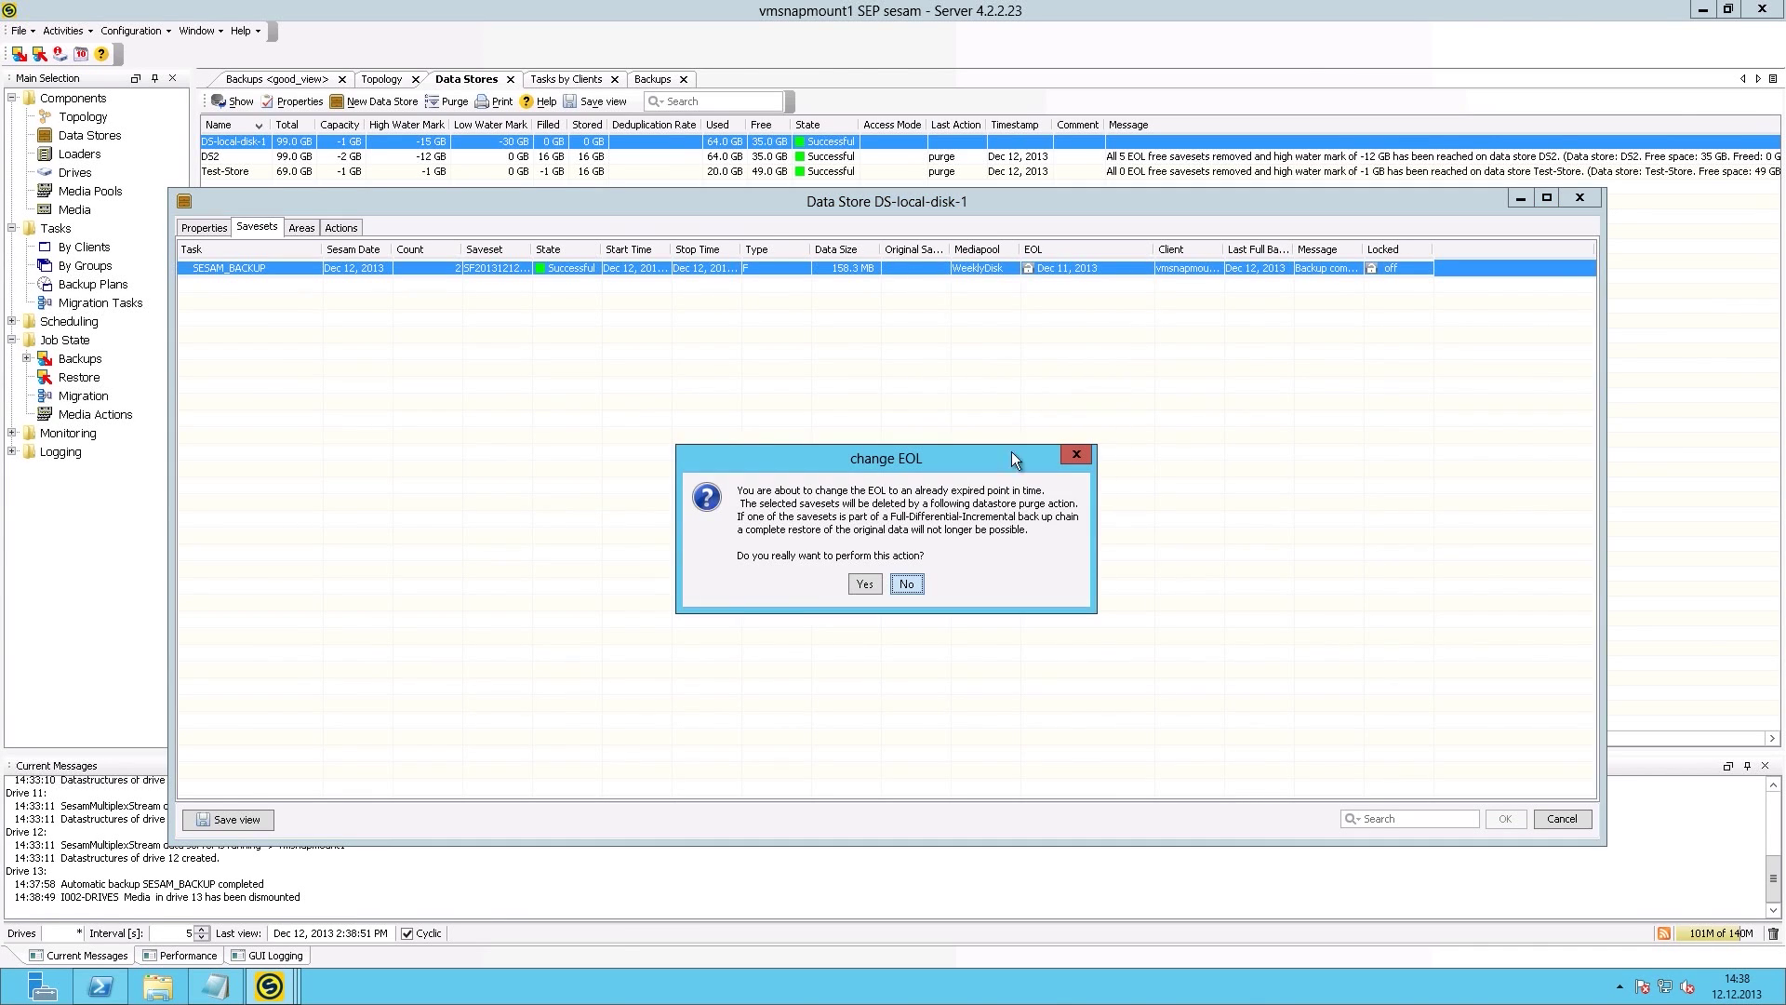
left_click(864, 583)
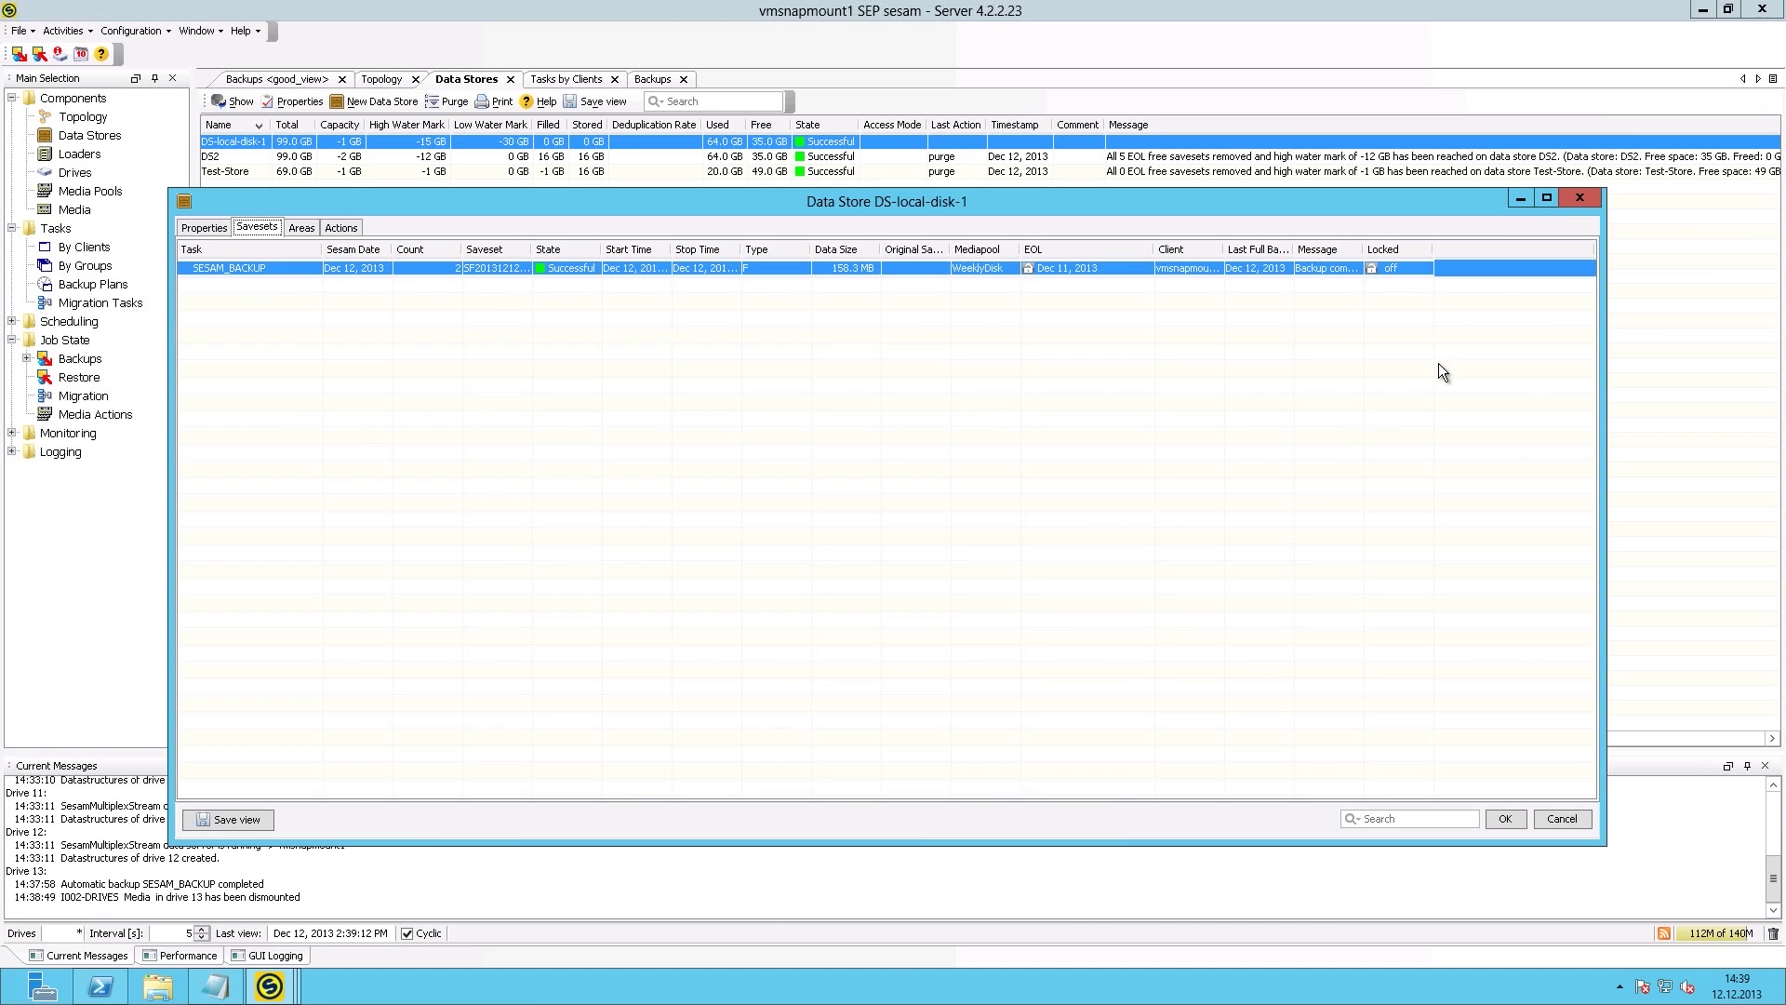
left_click(1502, 819)
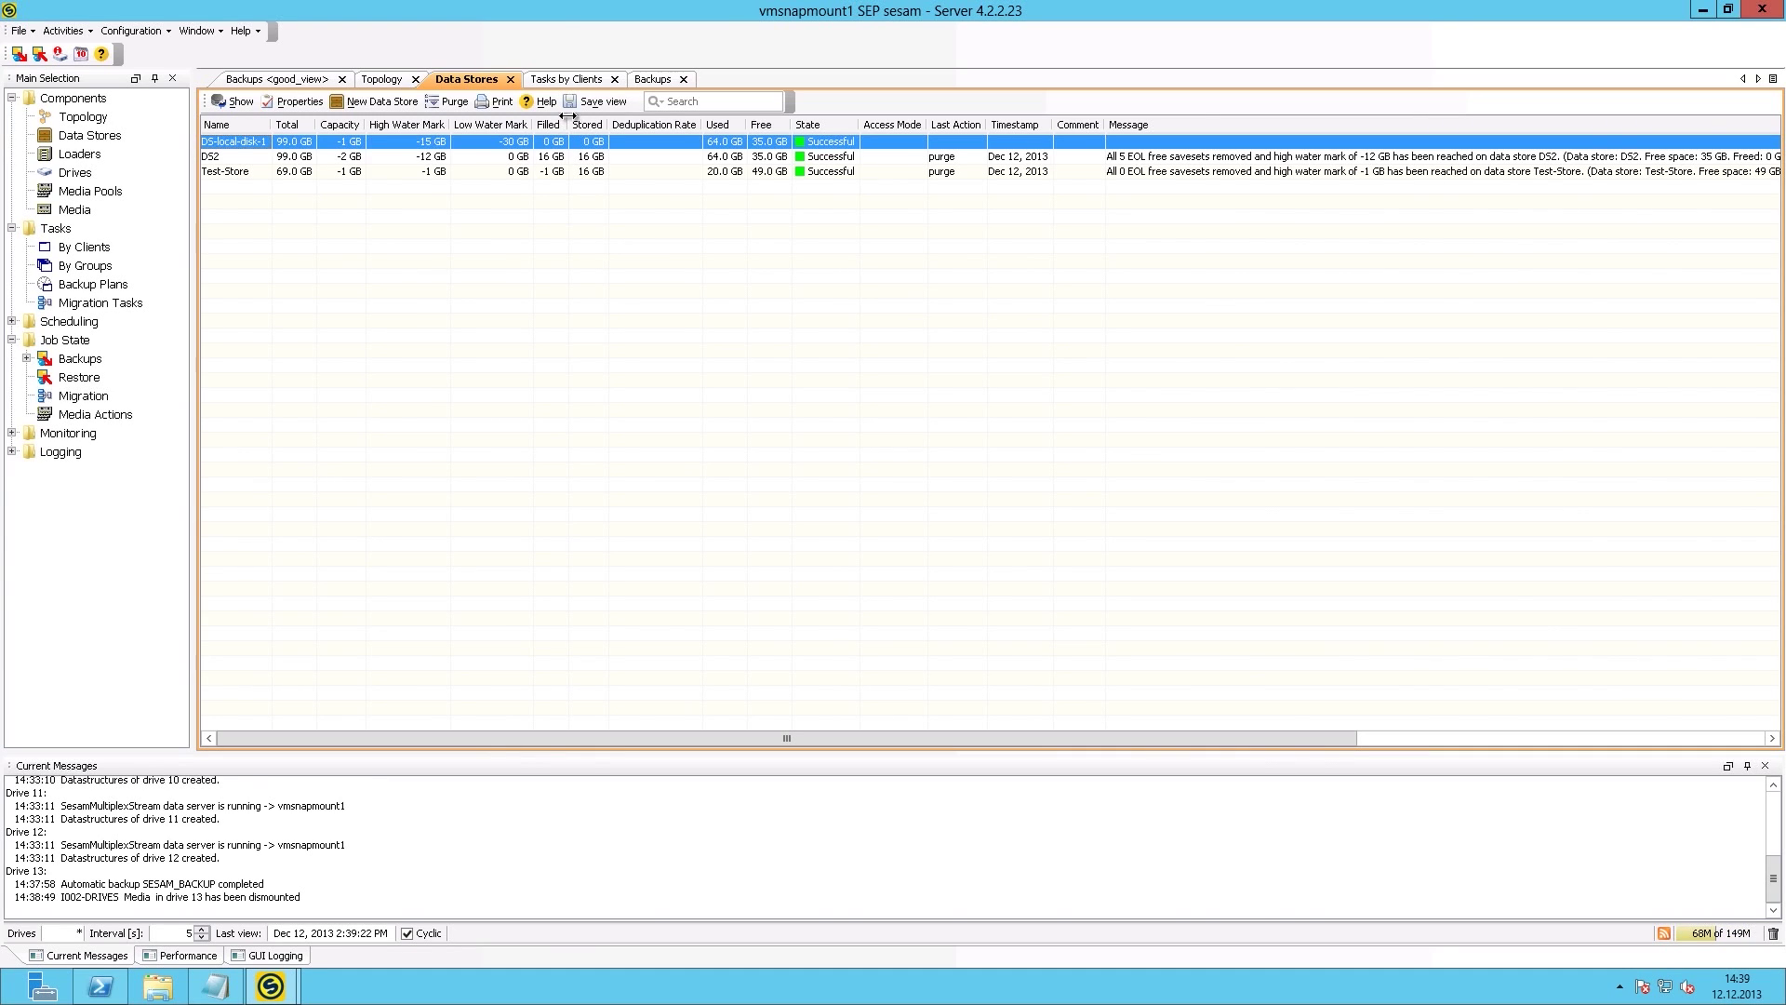
- Purge data store DS-local-disk-1 on drive number 13
left_click(454, 102)
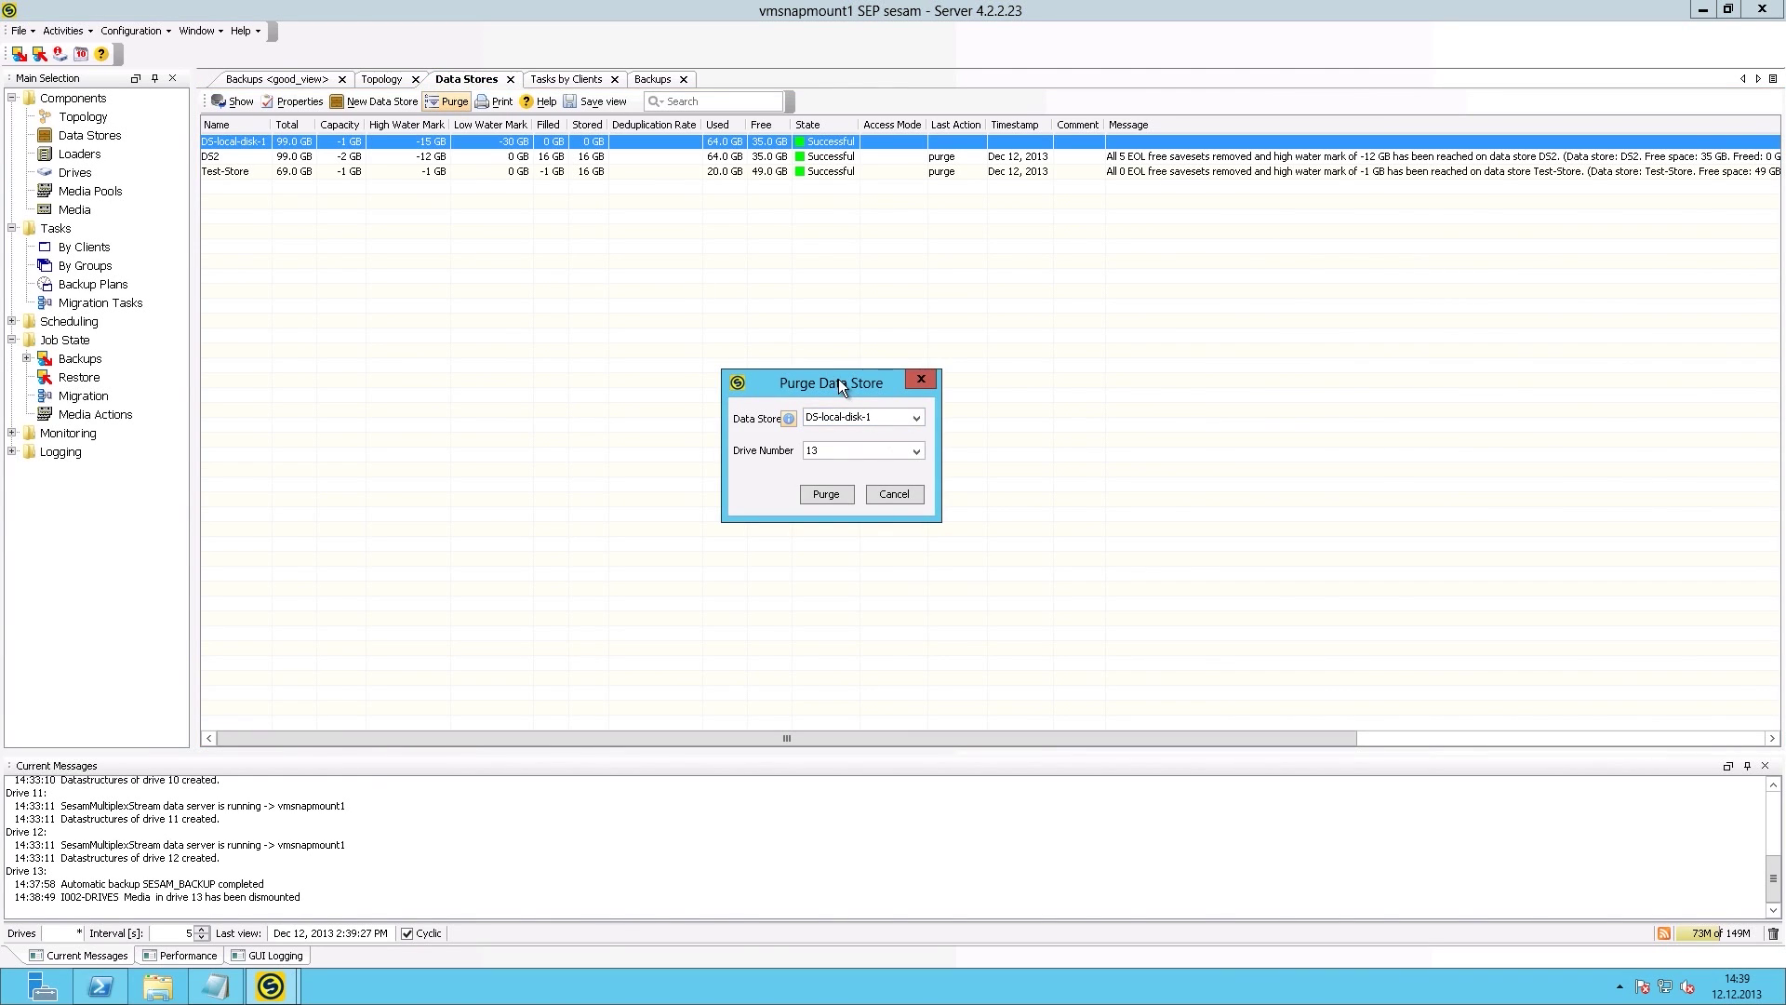
left_click_drag(839, 378, 817, 345)
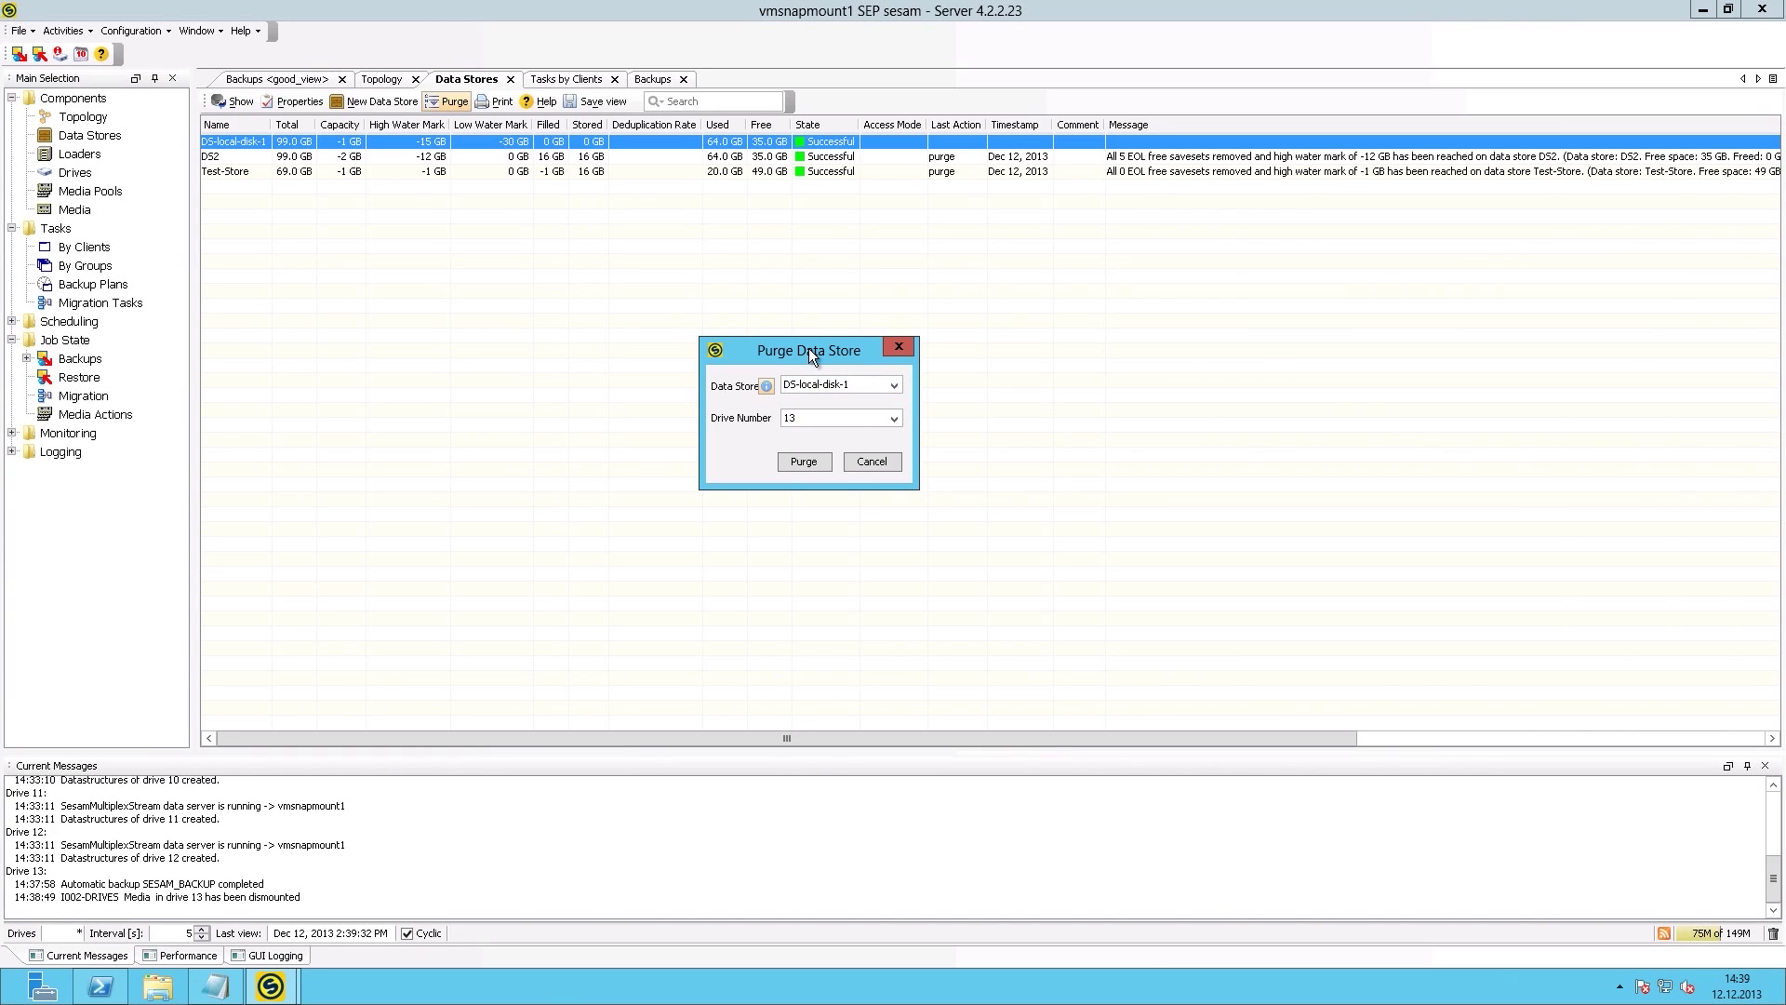
left_click(882, 384)
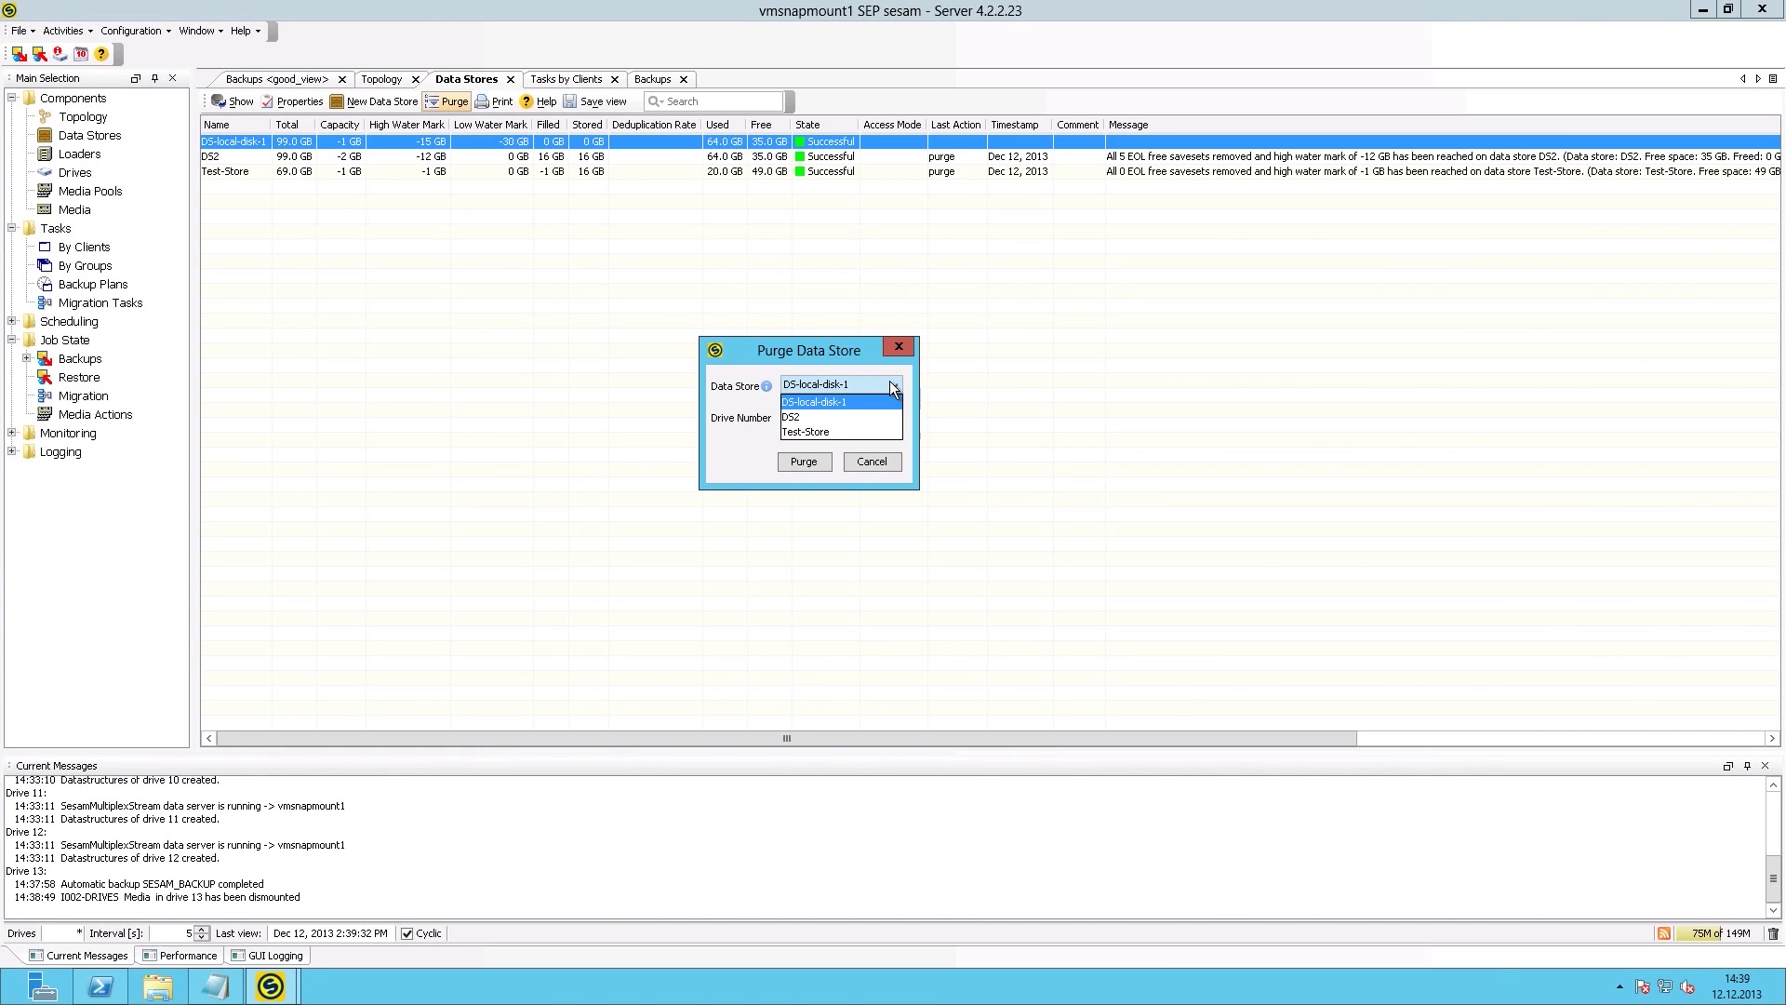
left_click(849, 405)
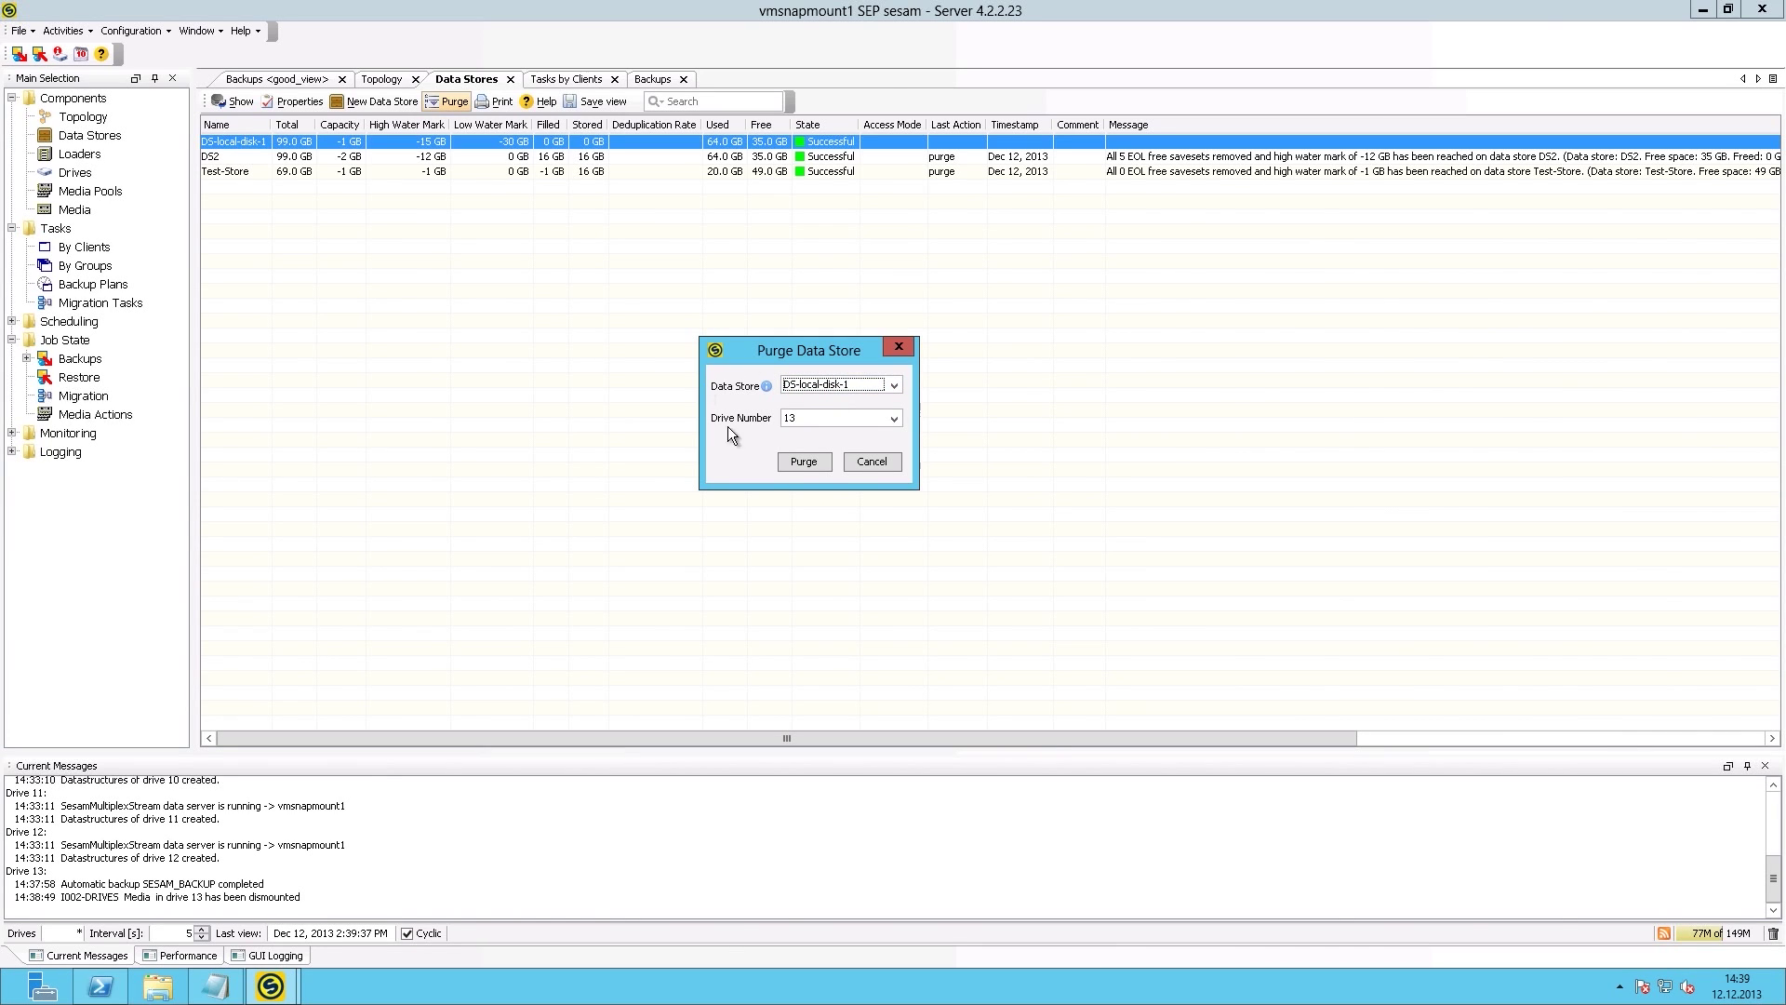
left_click(806, 463)
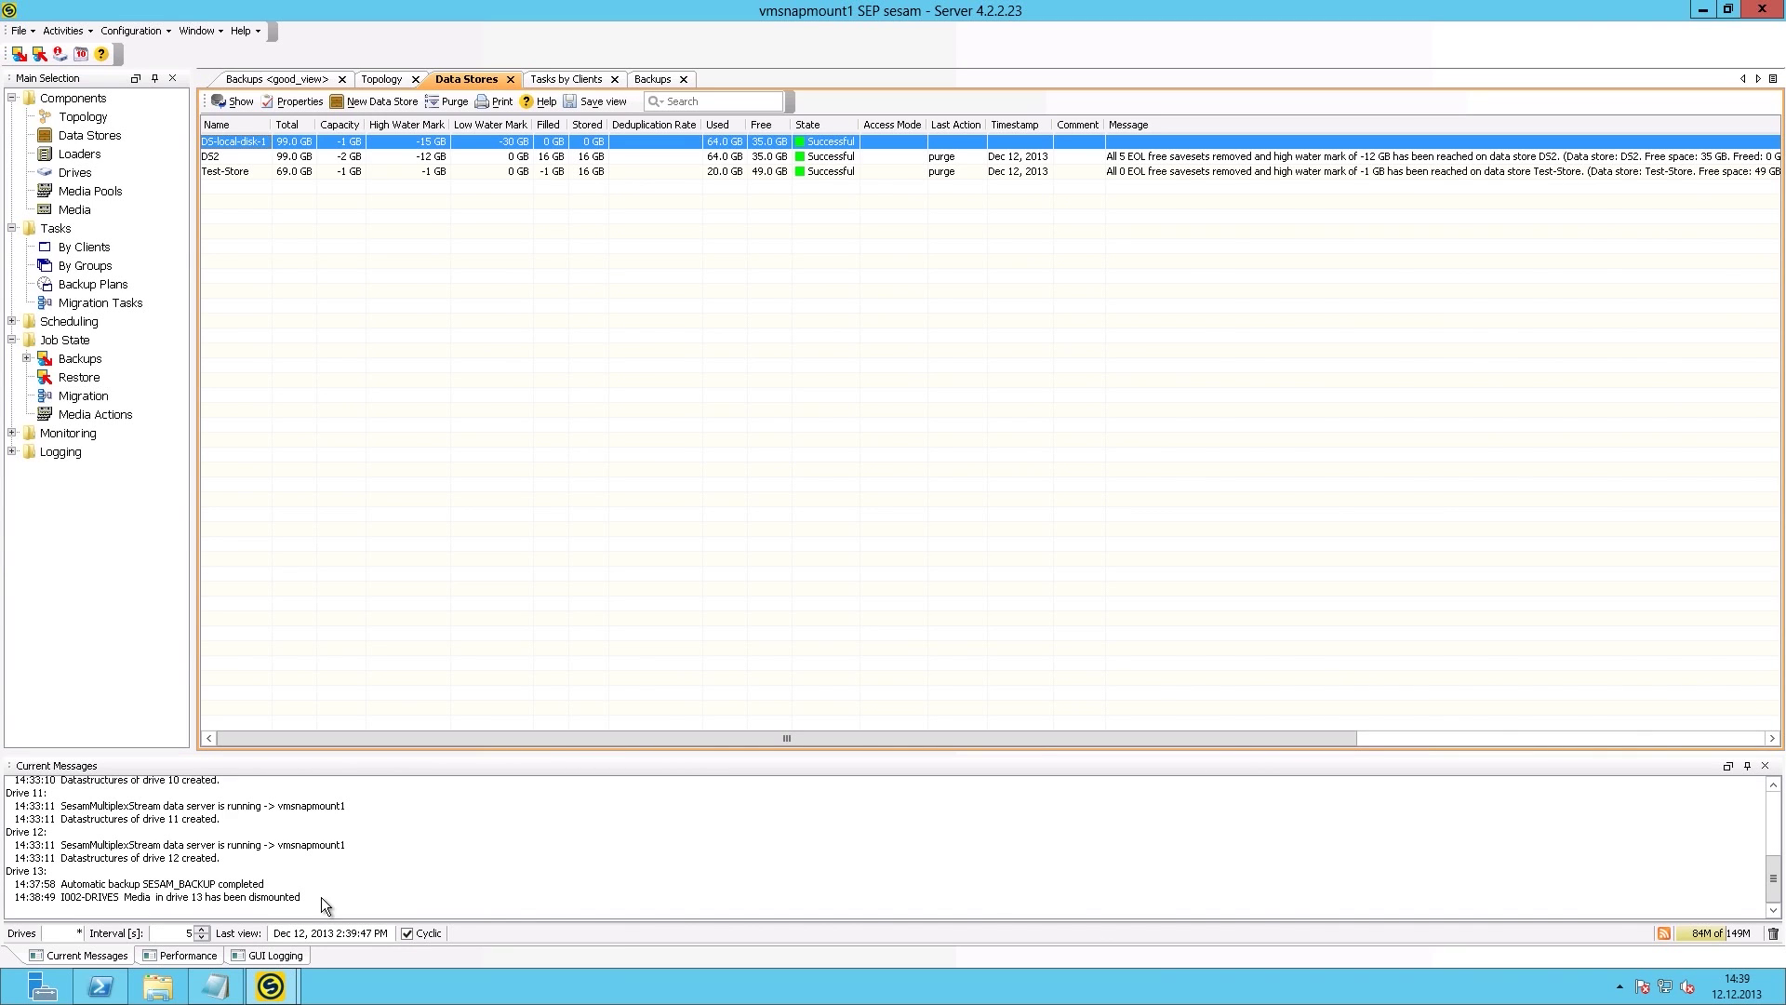
- Reopen DS-local-disk-1 and check whether the expired SESAM_BACKUP saveset is still stored
double_click(253, 141)
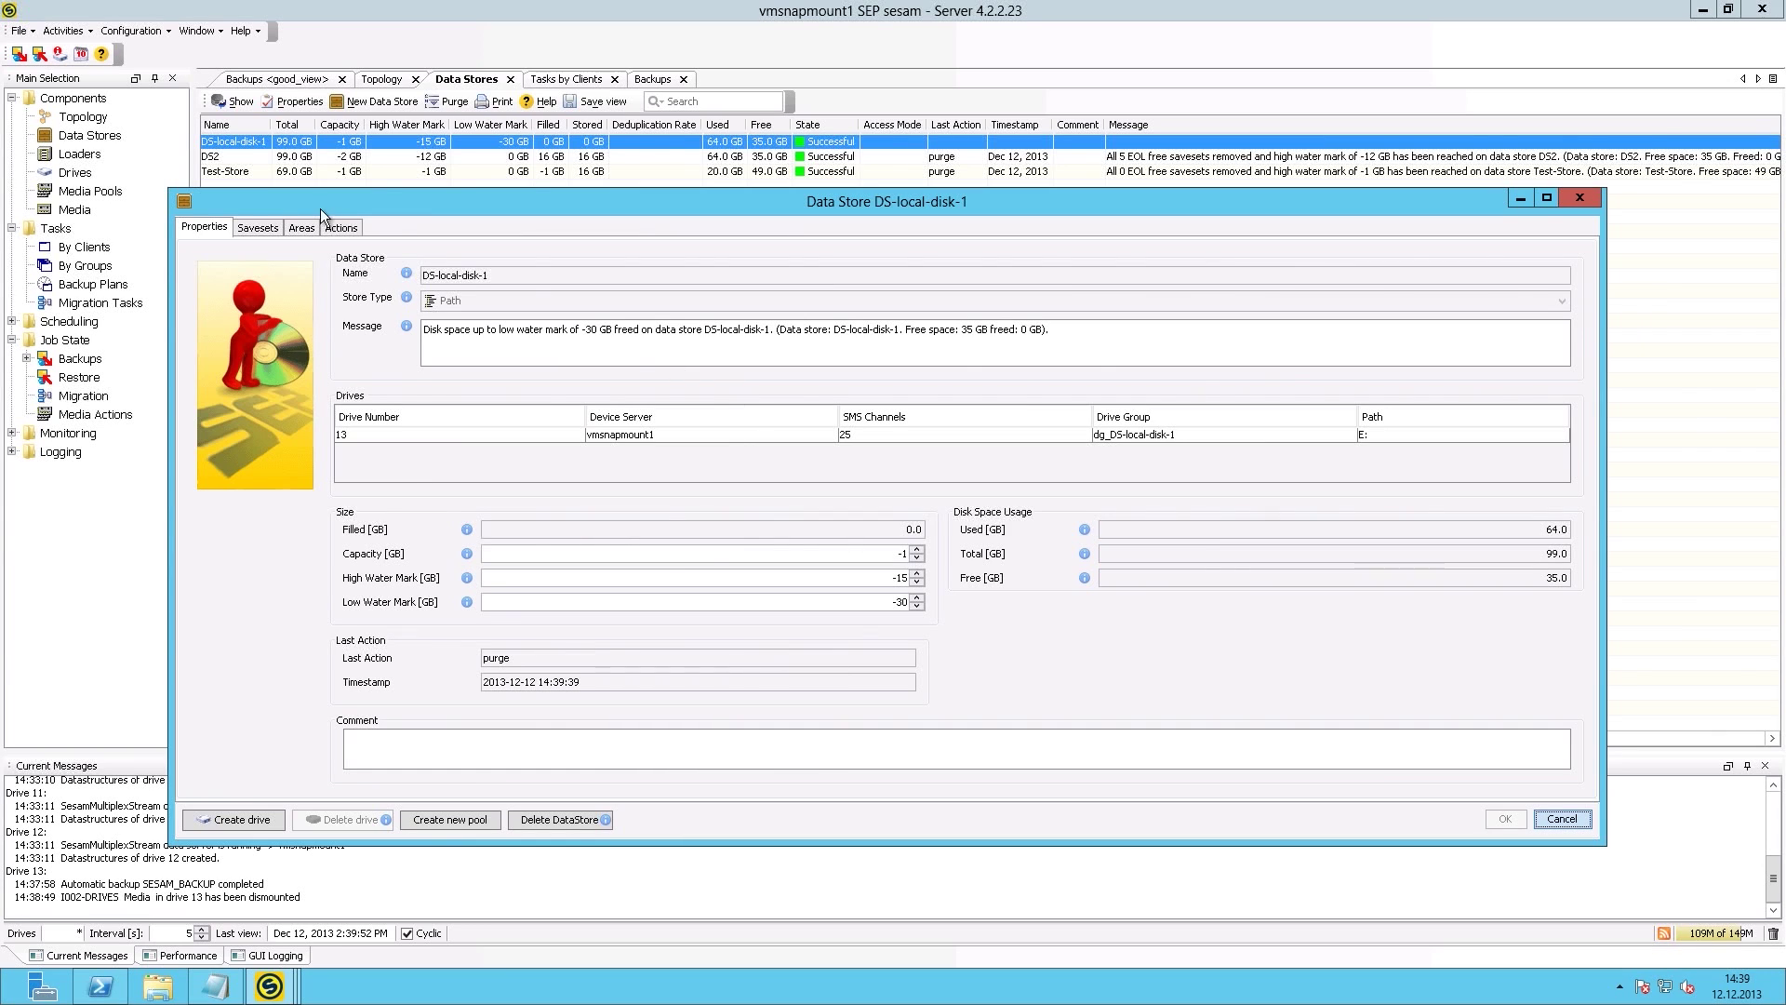
left_click(259, 228)
left_click(233, 274)
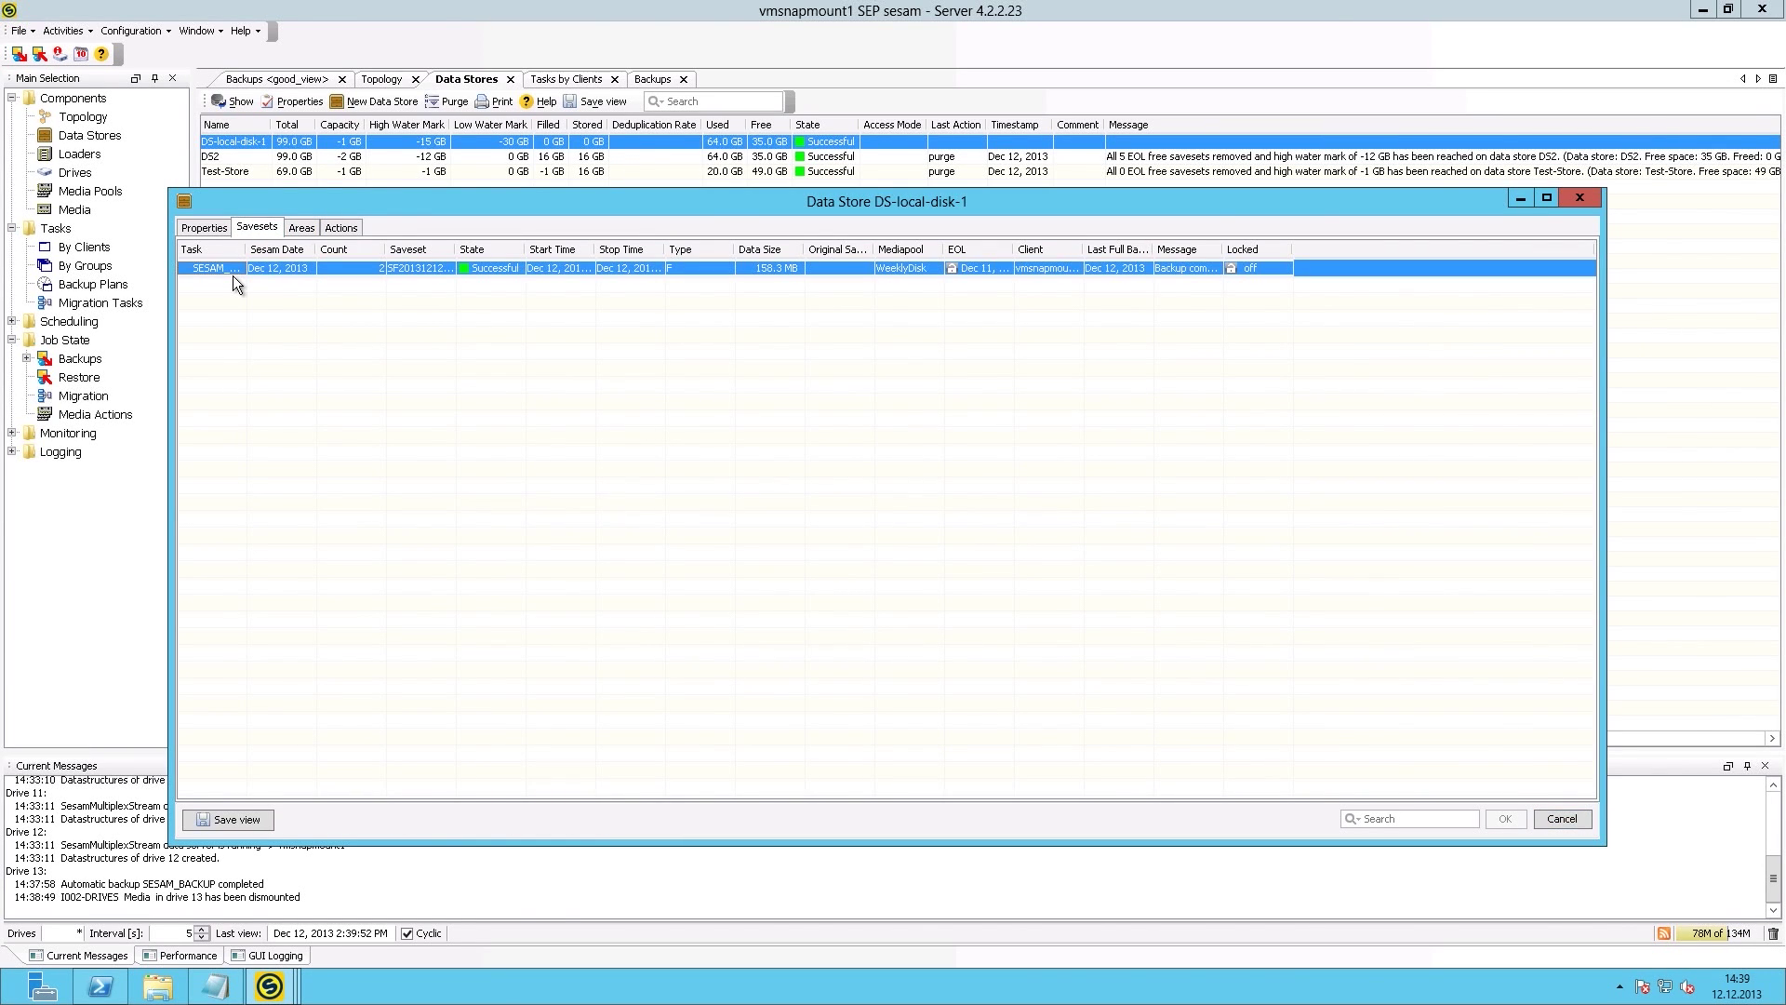
- Set DS-local-disk-1's low water mark to 0 GB in its properties and save the data store
left_click(220, 227)
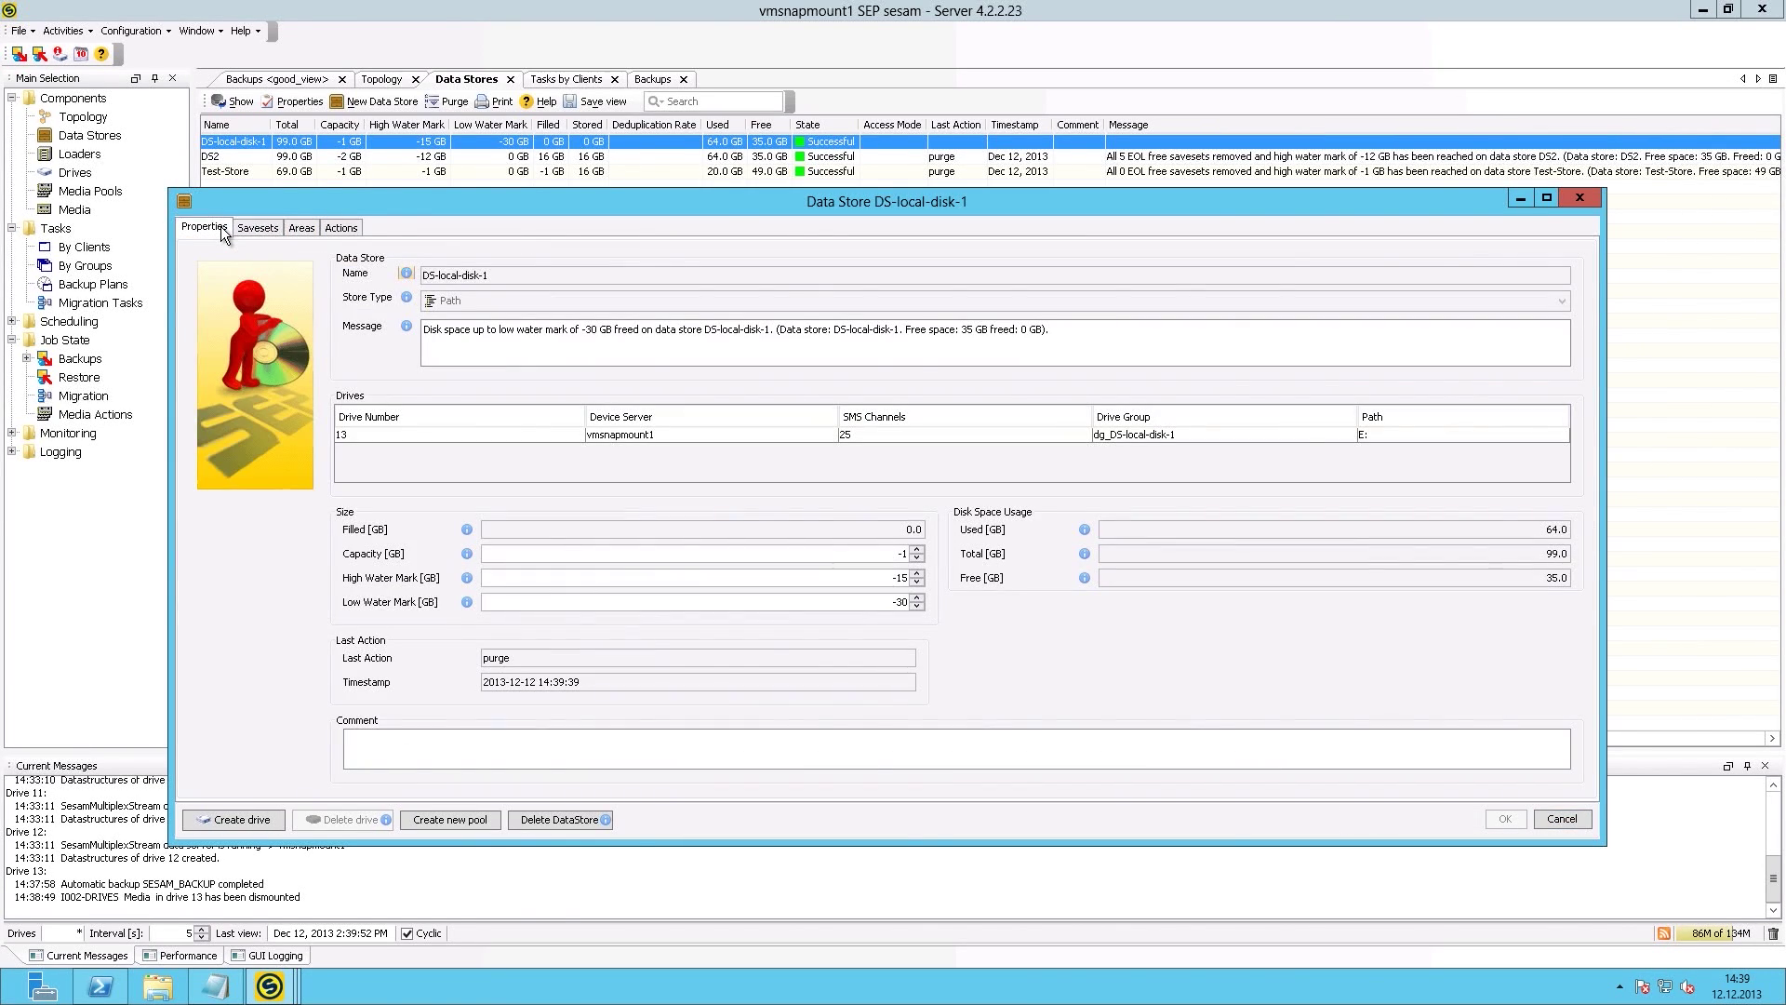
left_click_drag(889, 602, 952, 603)
type("0")
left_click_drag(889, 604, 977, 614)
left_click(907, 578)
left_click(1503, 818)
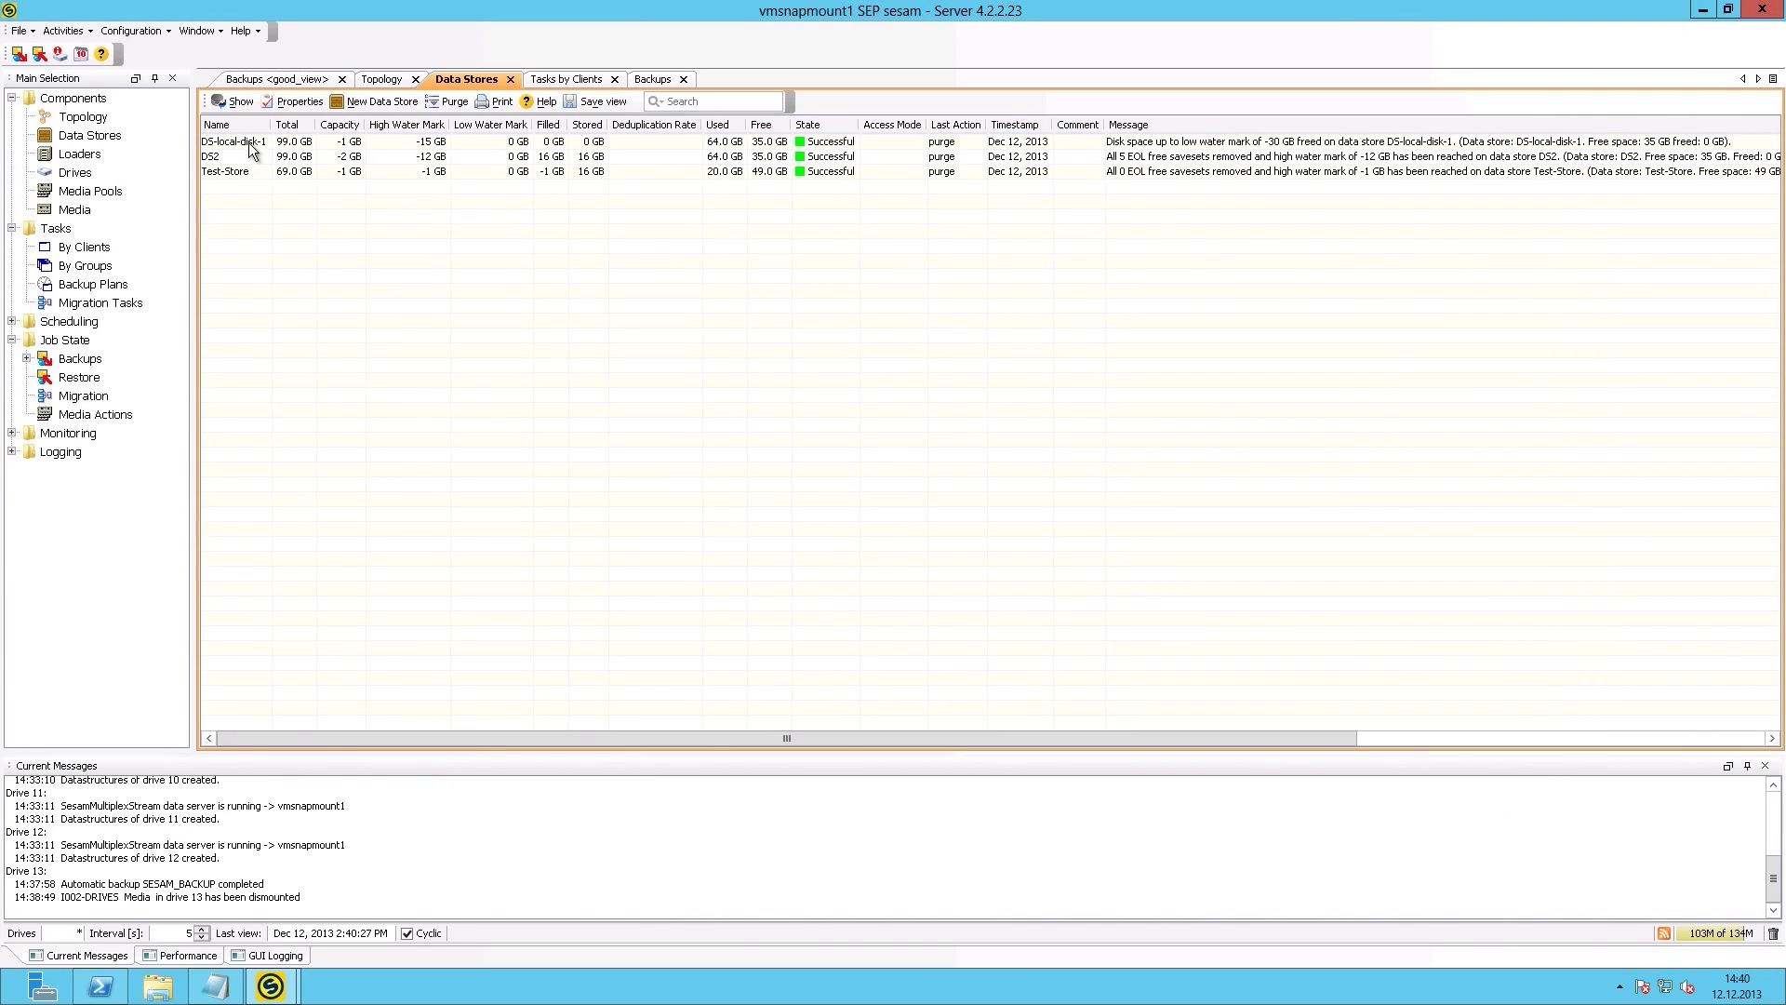
- Purge DS-local-disk-1 on drive 13 again and check the data store's remaining savesets
left_click(433, 104)
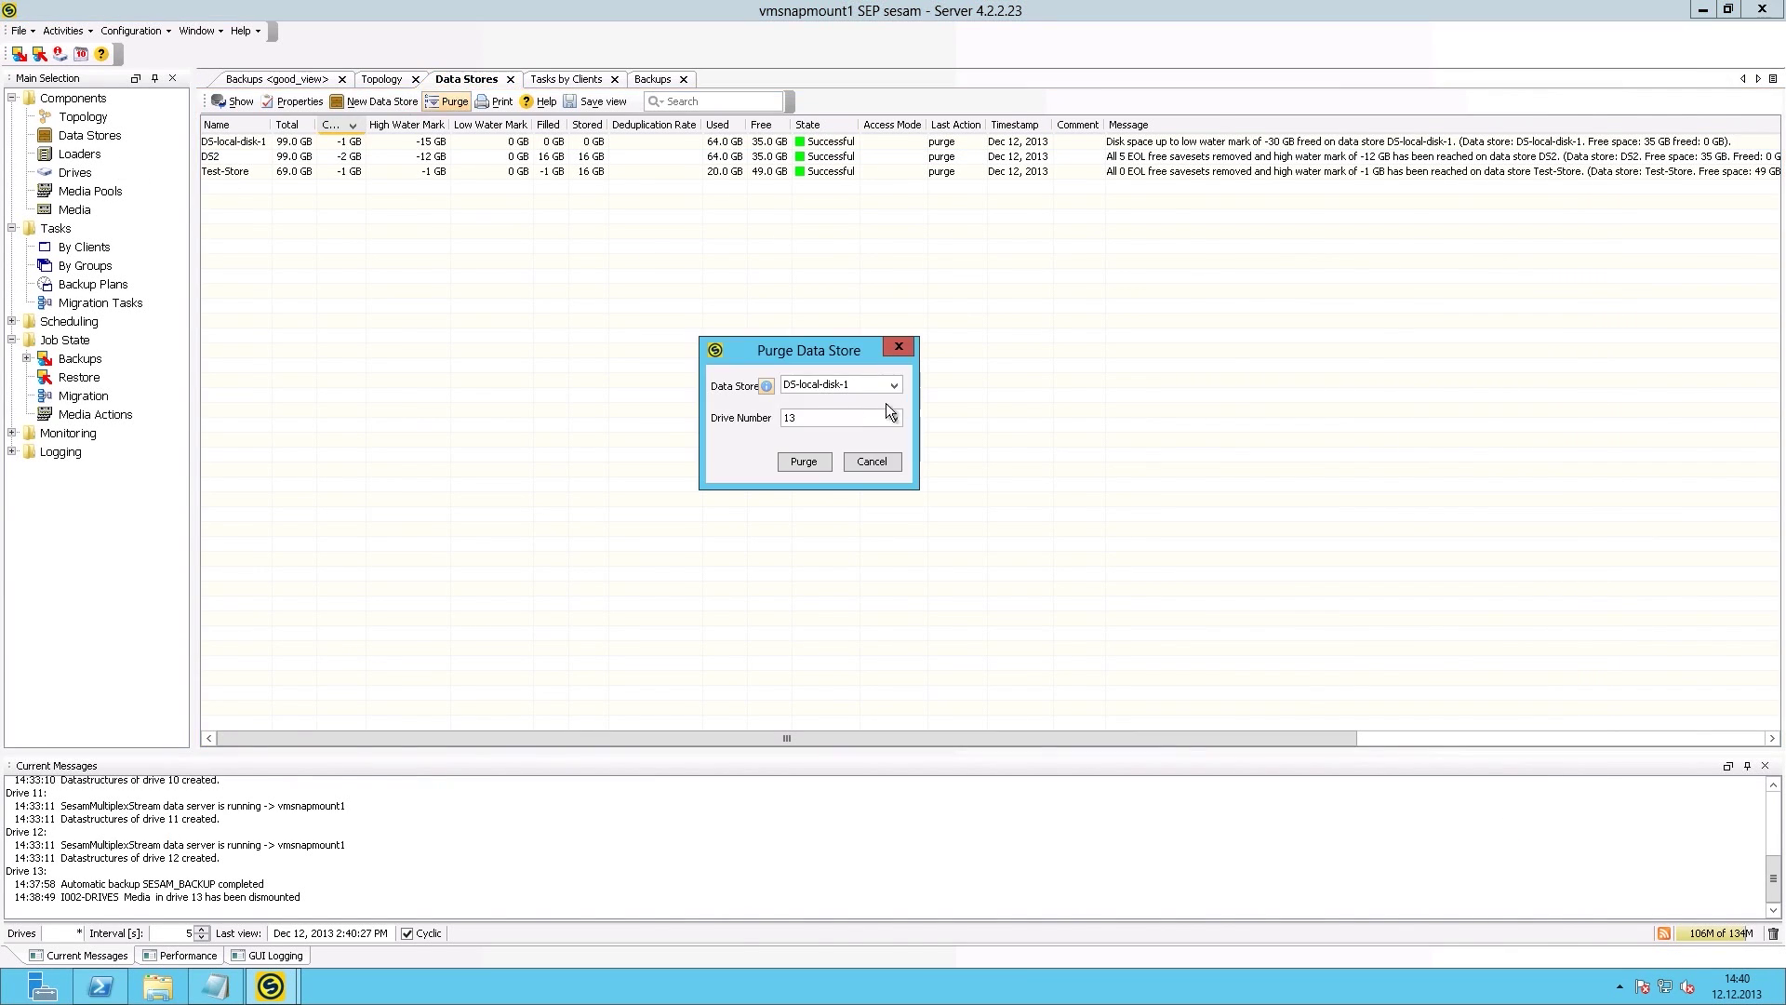
left_click(820, 462)
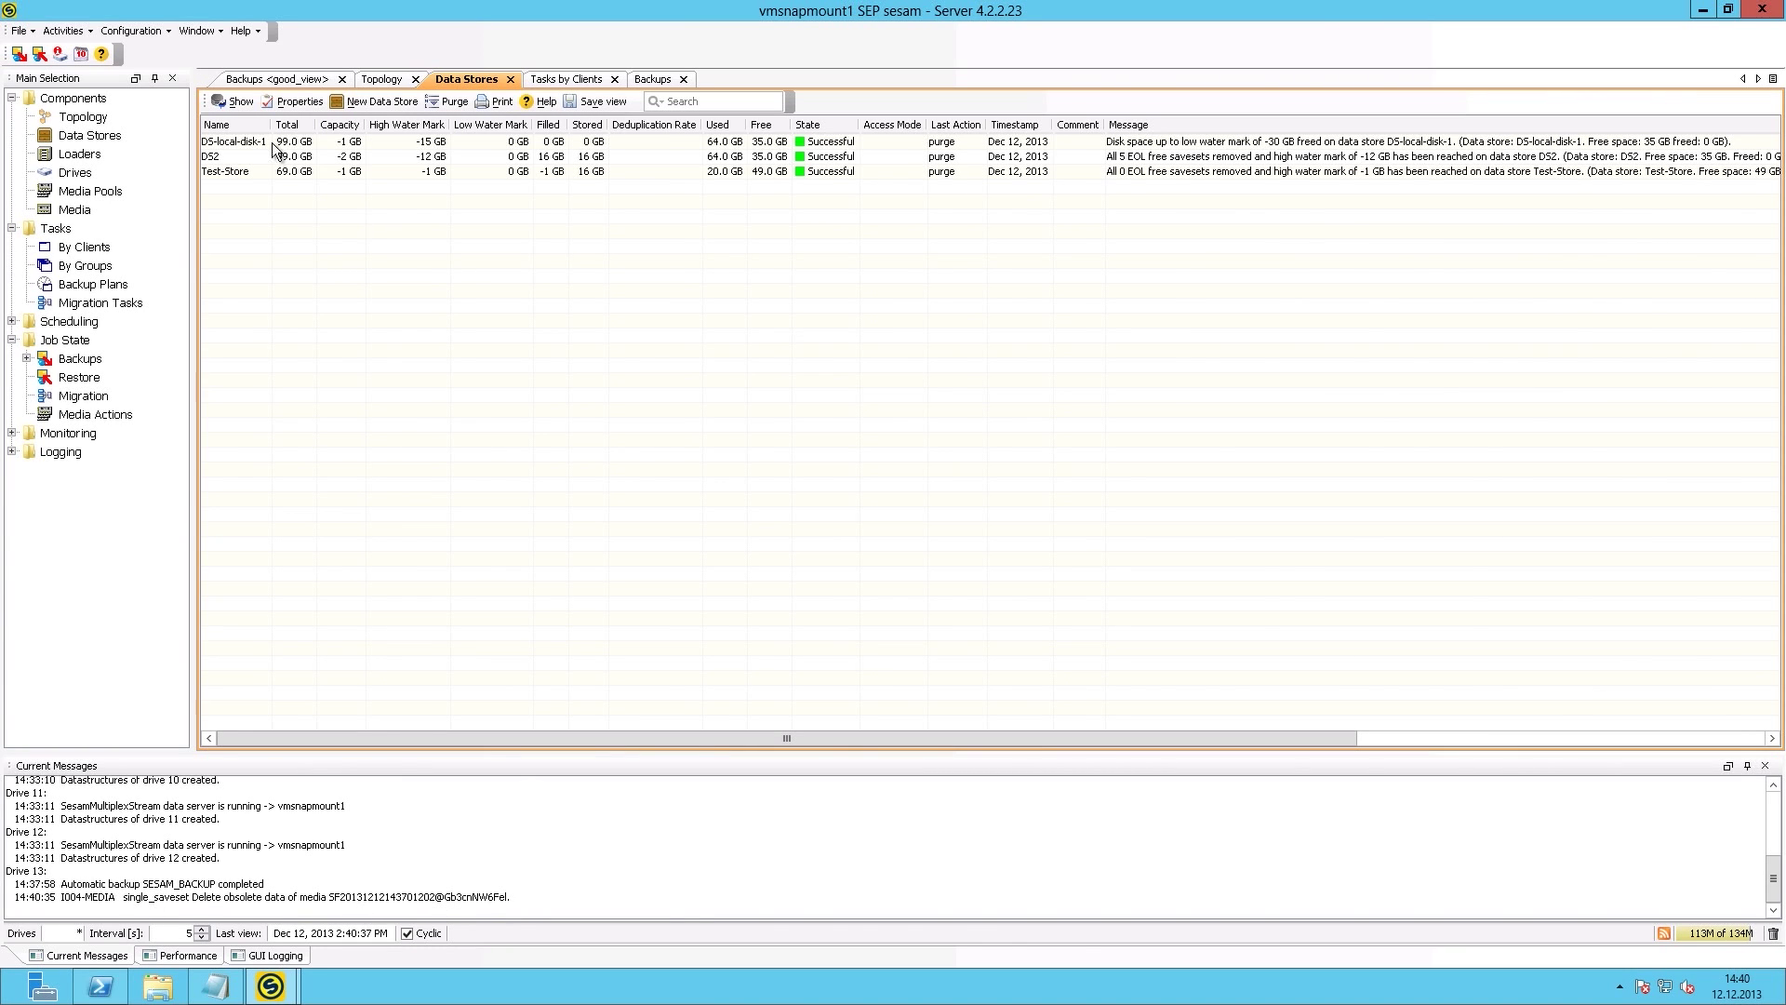
double_click(236, 141)
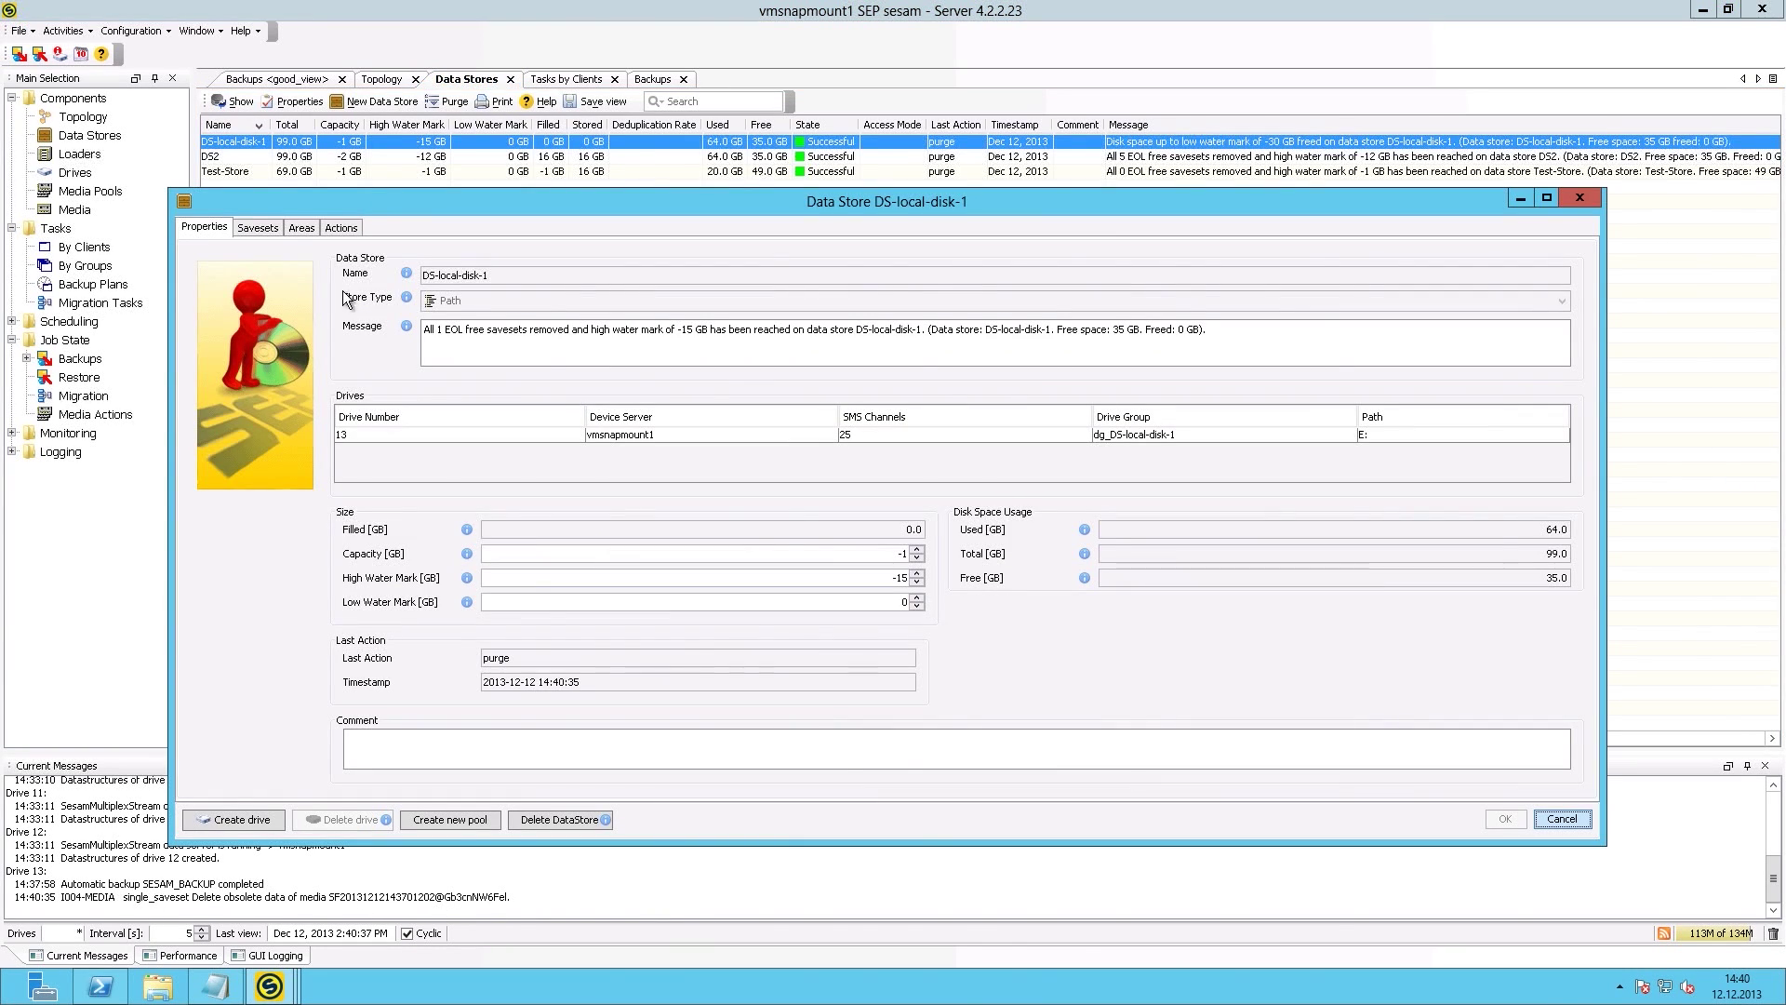
left_click(270, 229)
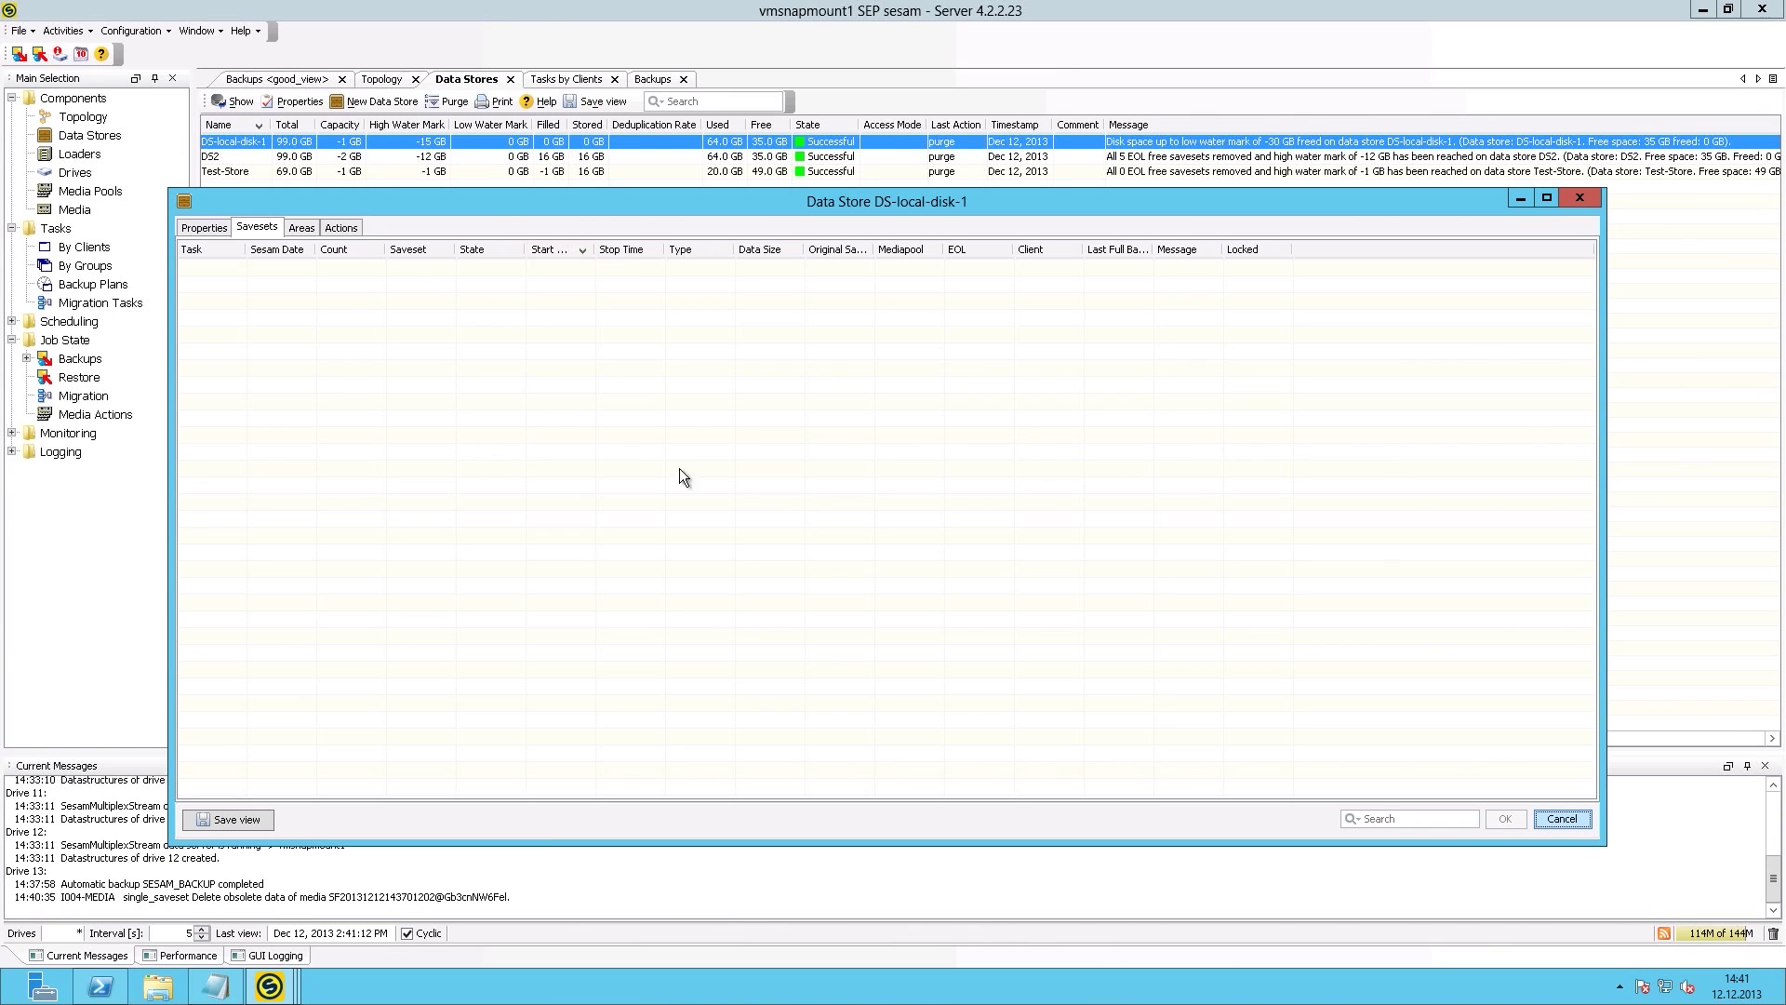
left_click(908, 253)
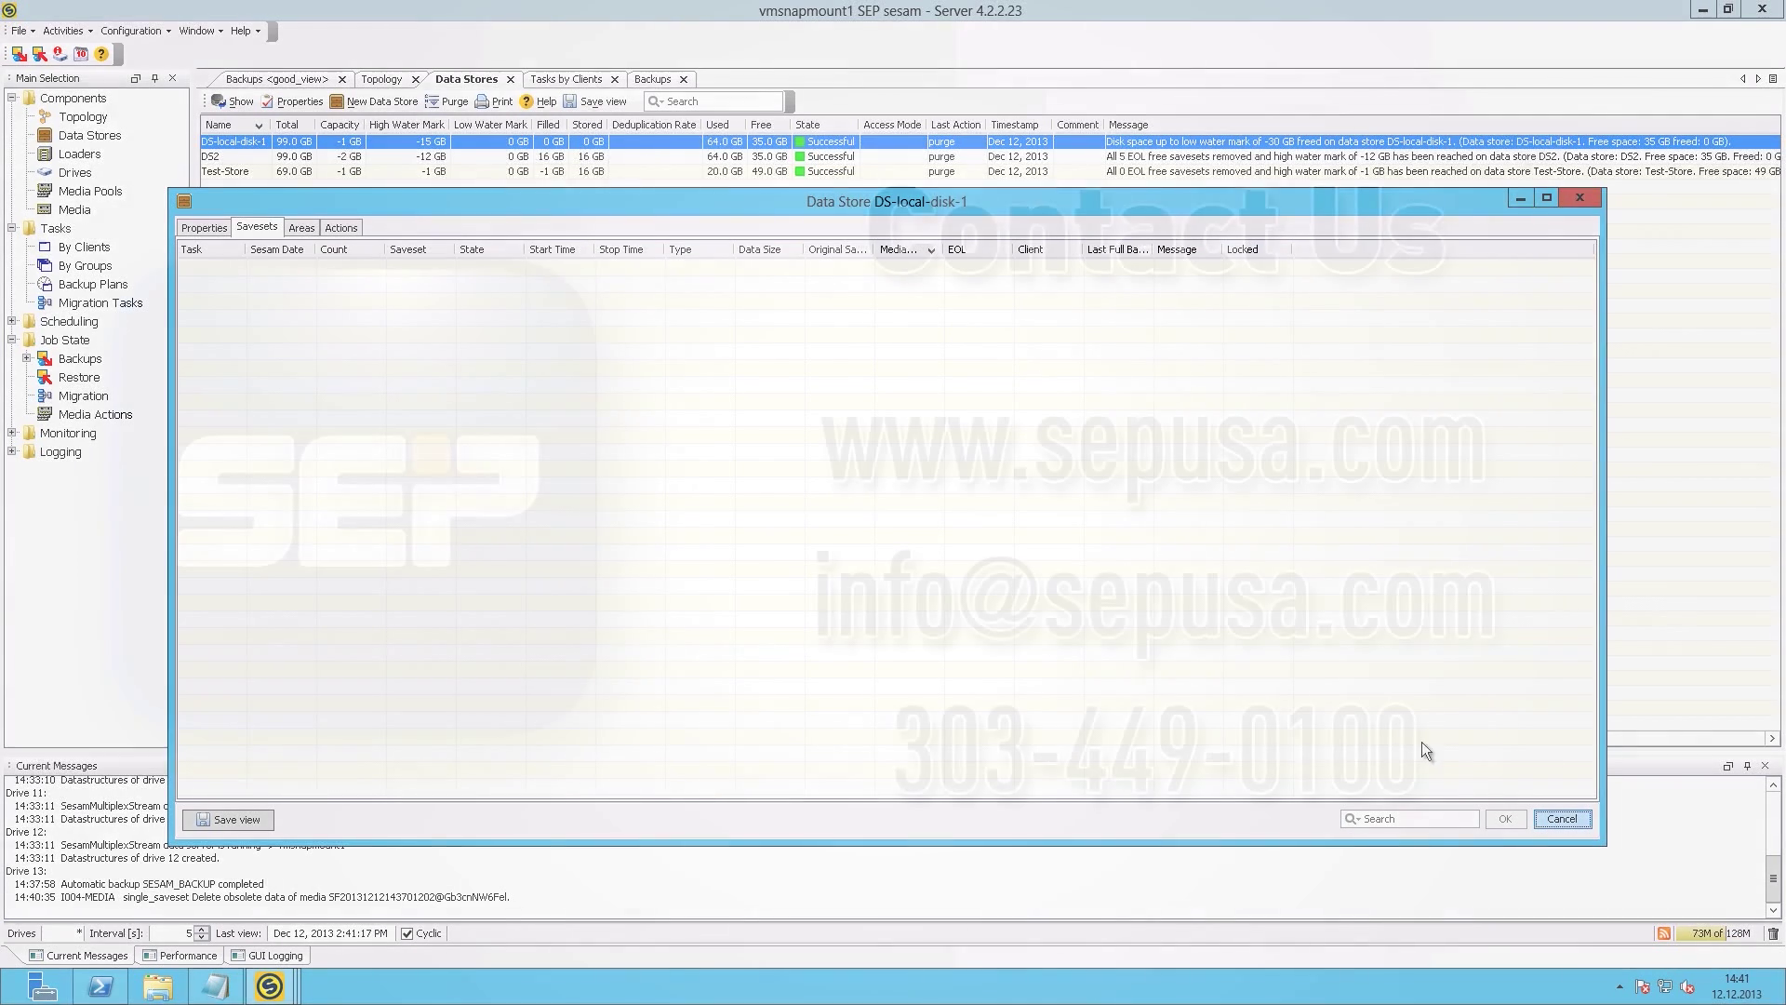